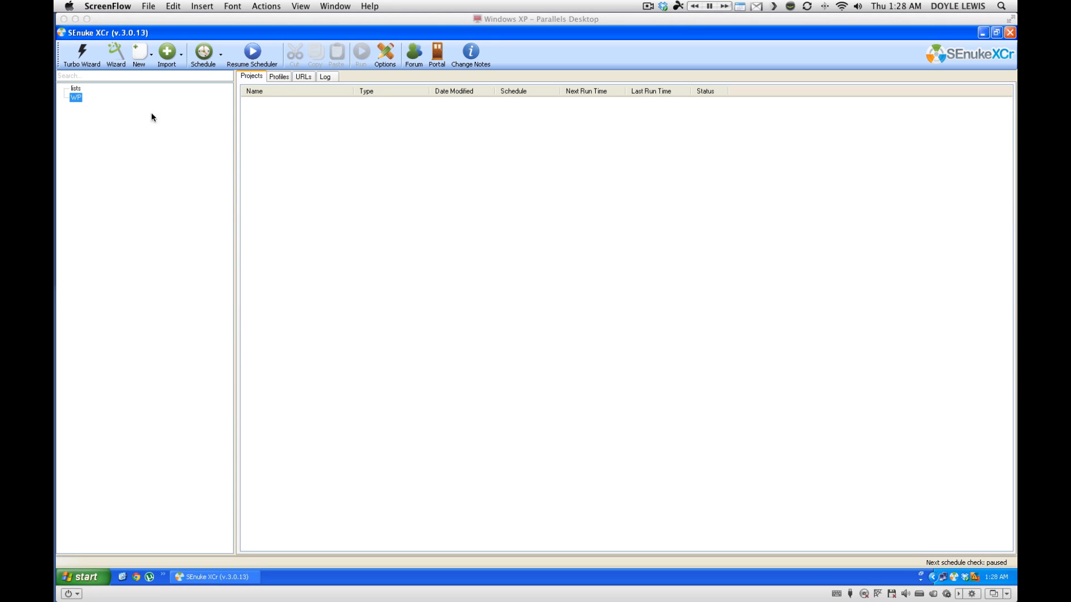
# Create a new account profile and keep its default name.
pyautogui.click(279, 78)
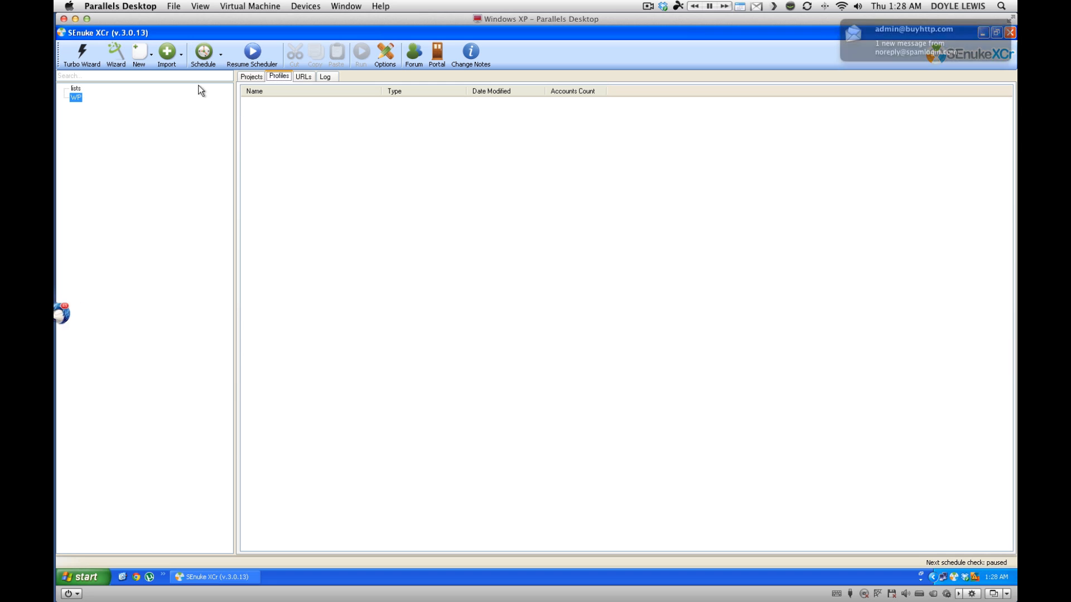
pyautogui.click(138, 55)
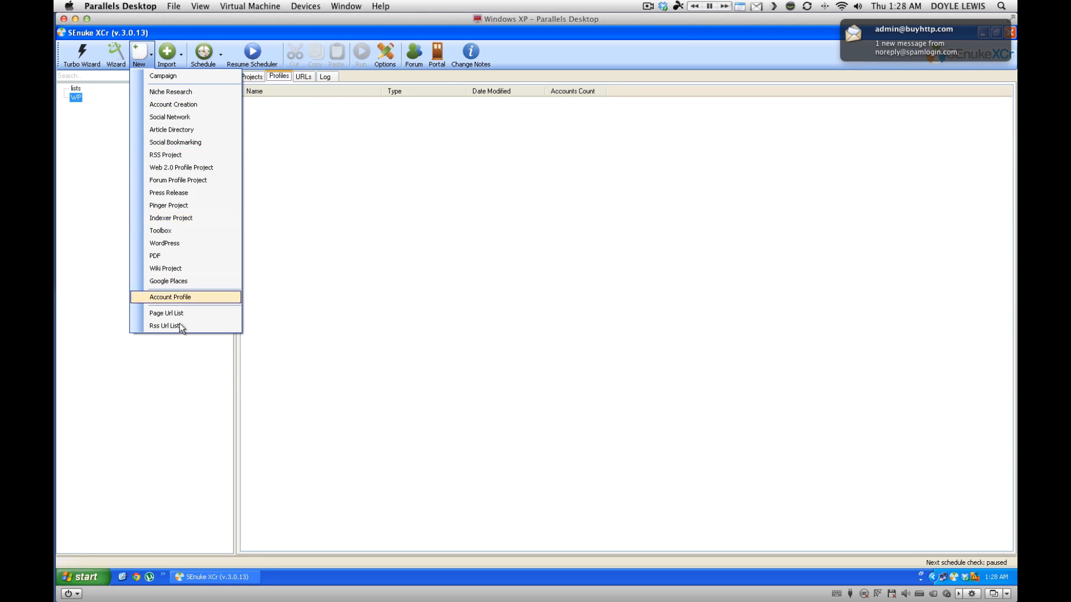
pyautogui.click(164, 297)
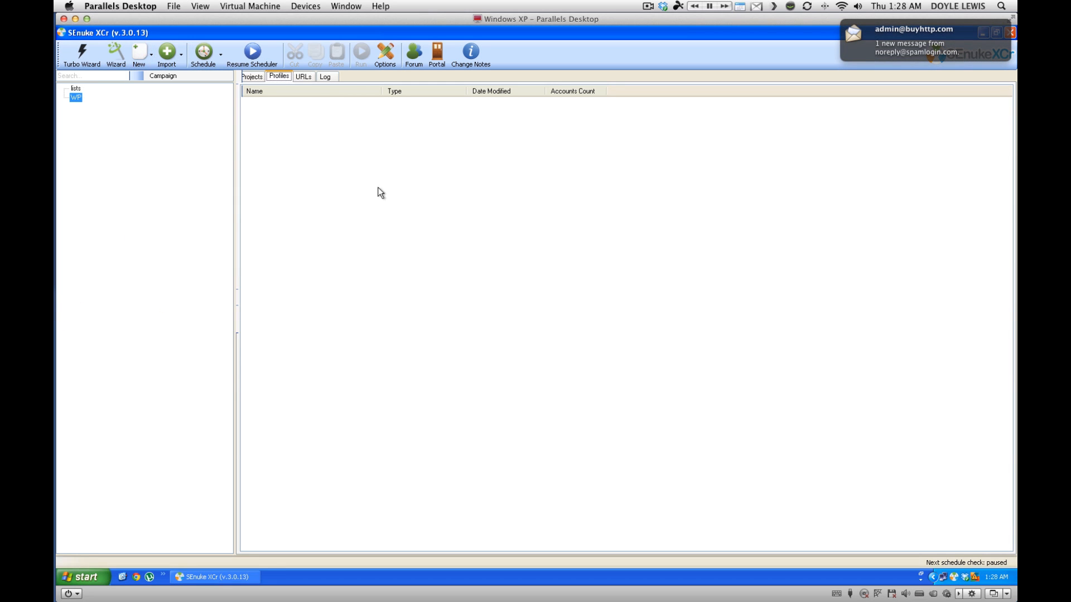
pyautogui.click(285, 132)
# Create a new Social Network project with its default name and open it for editing.
pyautogui.click(251, 77)
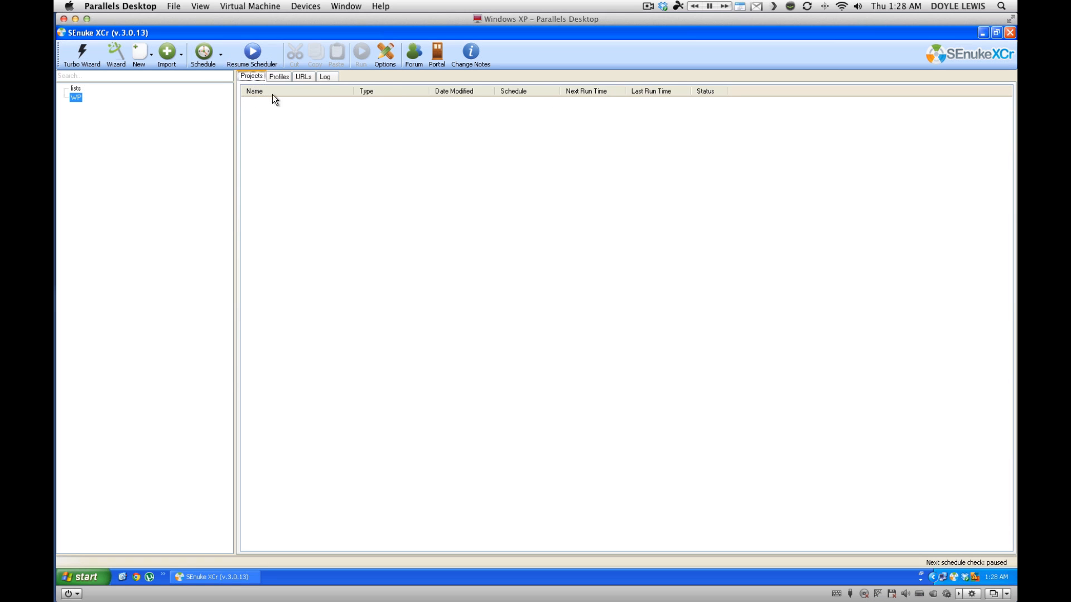
pyautogui.rightClick(274, 126)
pyautogui.press('Escape')
pyautogui.click(140, 52)
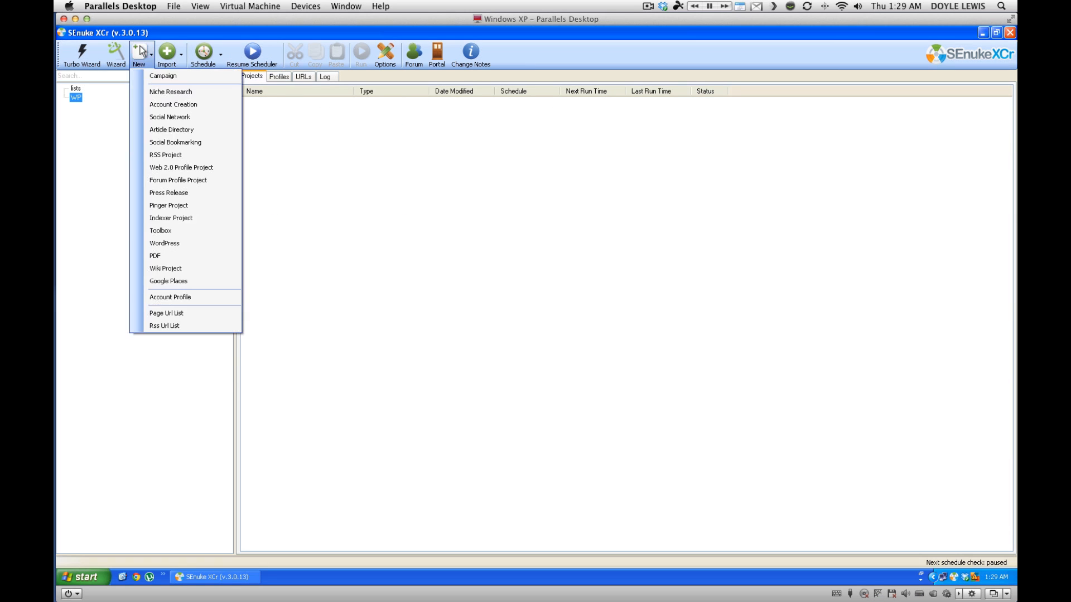
pyautogui.click(169, 119)
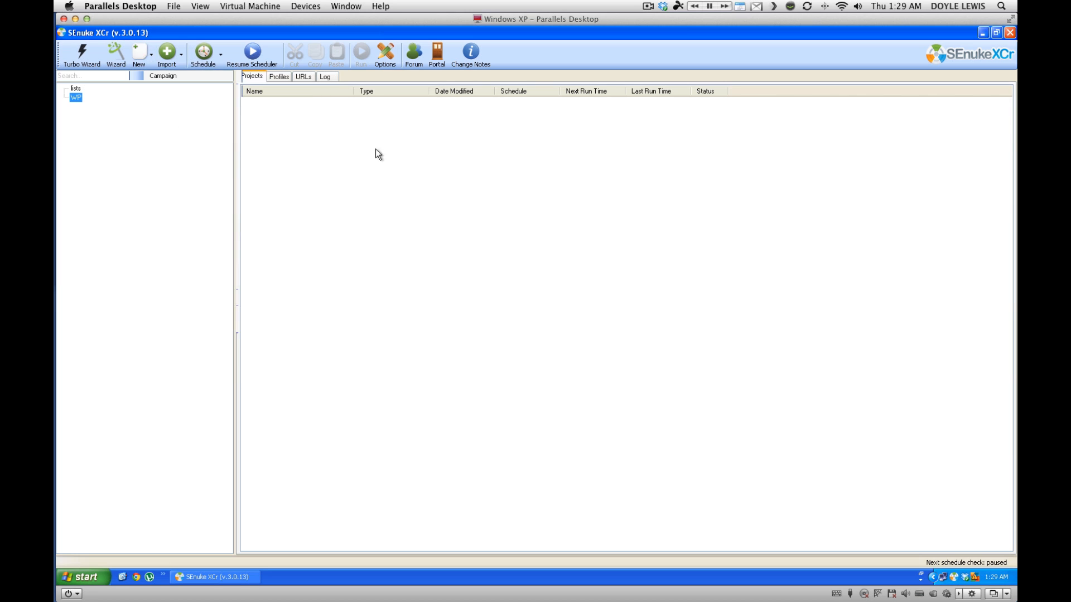
pyautogui.click(303, 112)
pyautogui.doubleClick(297, 103)
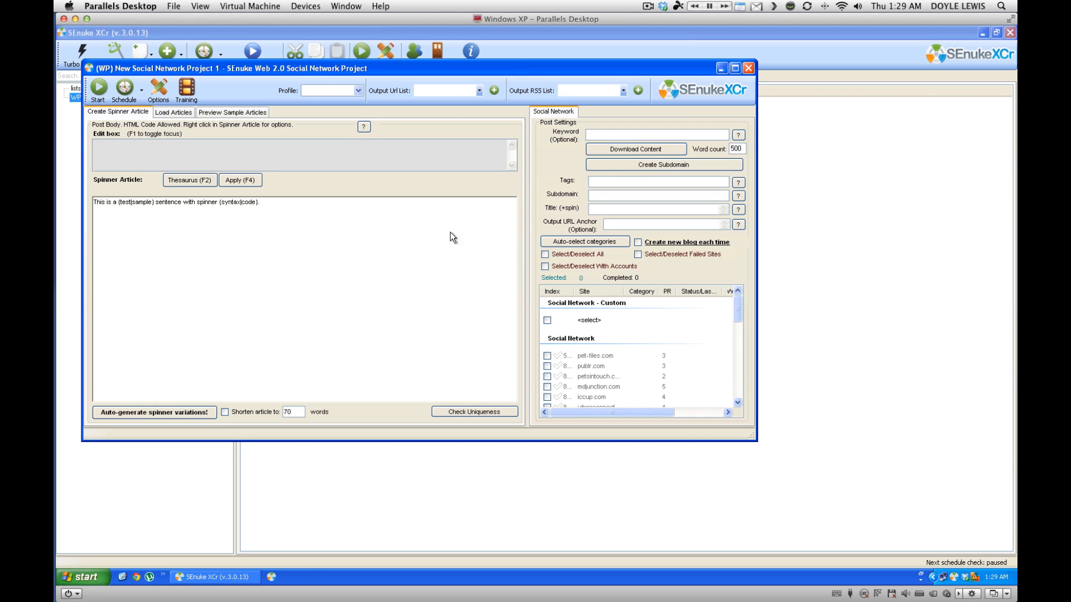
# Save a custom script 'wp upgrade' for the test WordPress site URL, then close both windows.
pyautogui.rightClick(607, 323)
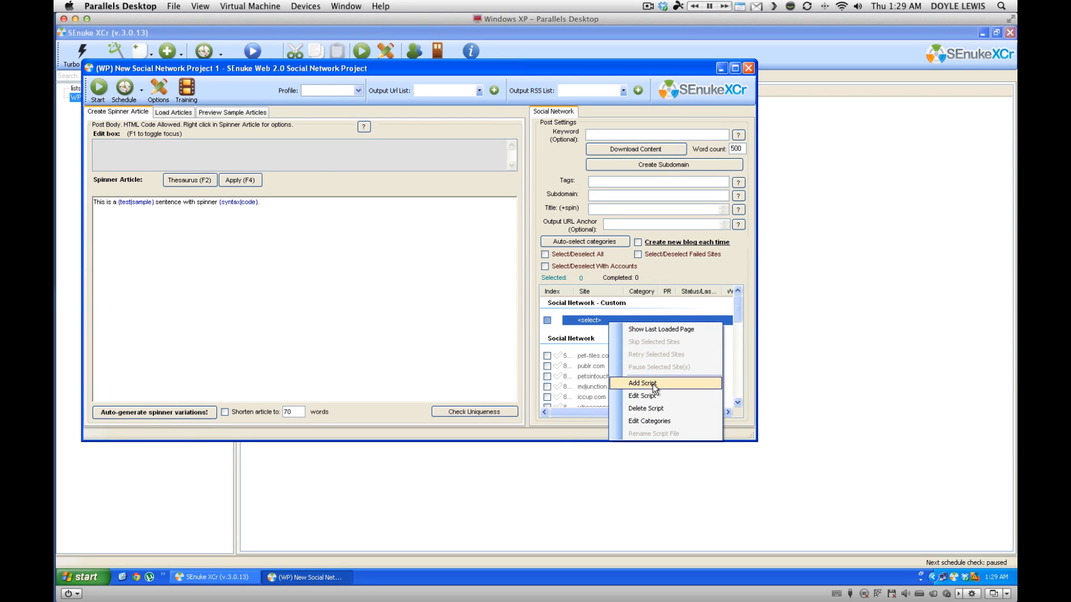
pyautogui.click(643, 383)
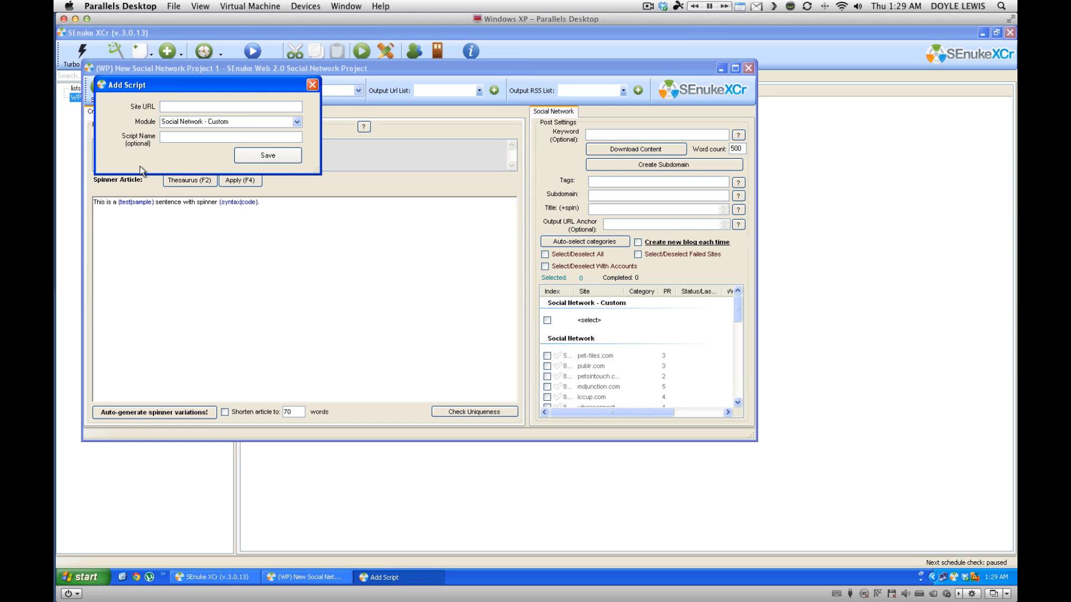
pyautogui.write('www.doylelewis.com/wptes')
pyautogui.press('Tab')
pyautogui.press('Tab')
pyautogui.write('wpo upgr')
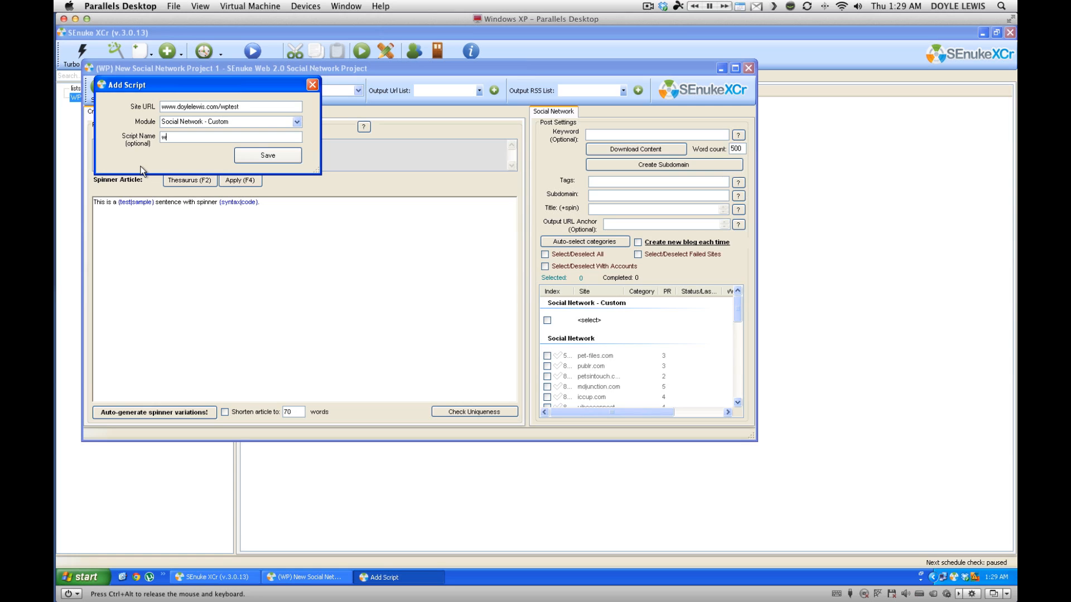
pyautogui.press('BackSpace')
pyautogui.press('BackSpace')
pyautogui.press('BackSpace')
pyautogui.press('BackSpace')
pyautogui.press('BackSpace')
pyautogui.press('BackSpace')
pyautogui.write('upgrade')
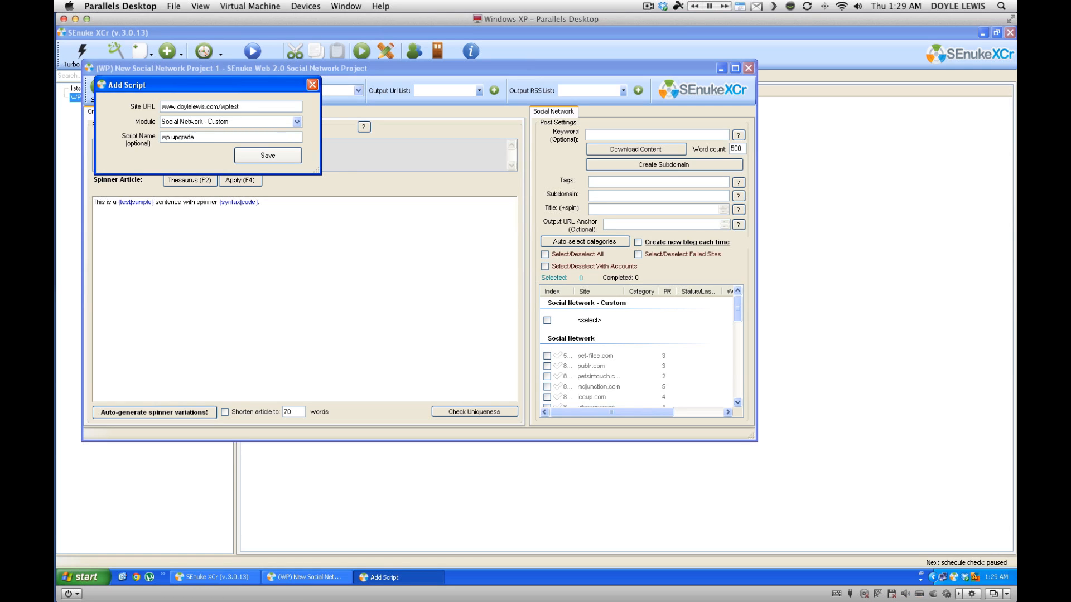
pyautogui.click(252, 156)
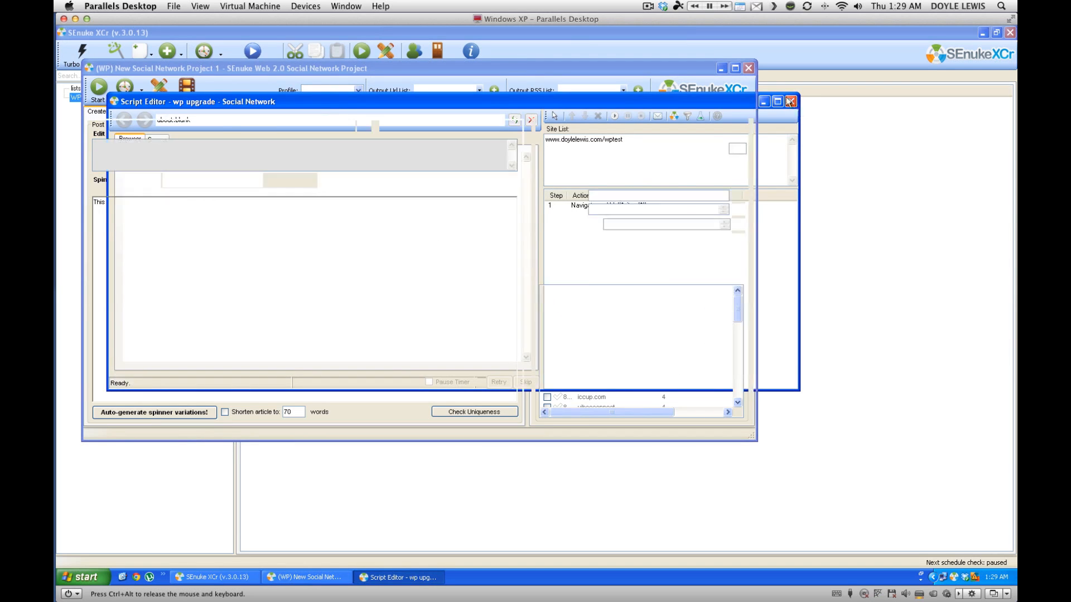
pyautogui.click(791, 101)
pyautogui.click(749, 68)
# Add a Social-Custom account with the site's login username and password to New Account Profile Project 1.
pyautogui.click(279, 77)
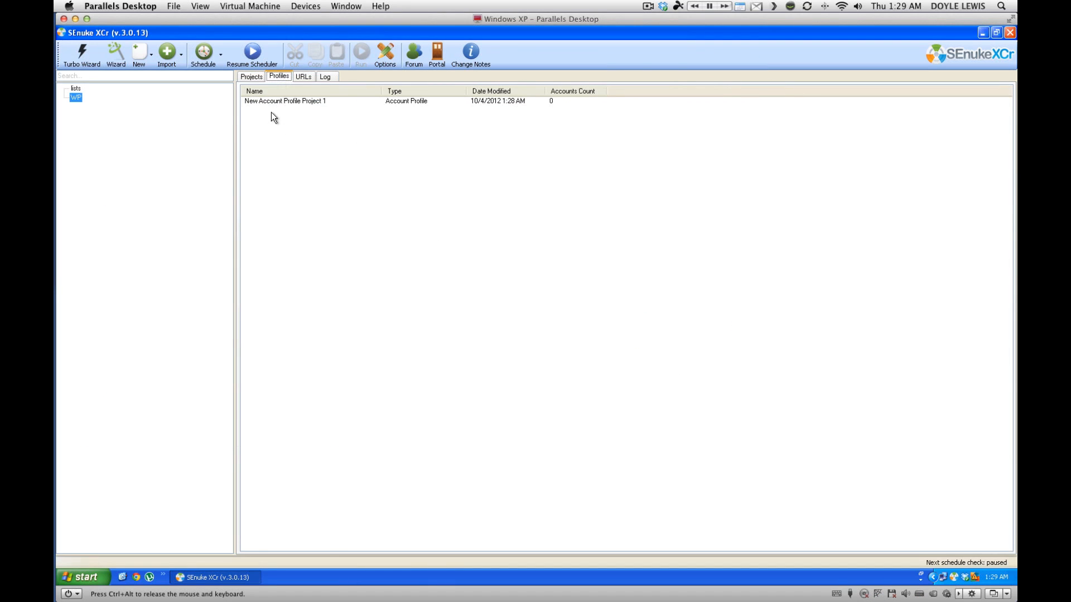
pyautogui.doubleClick(269, 101)
pyautogui.click(146, 143)
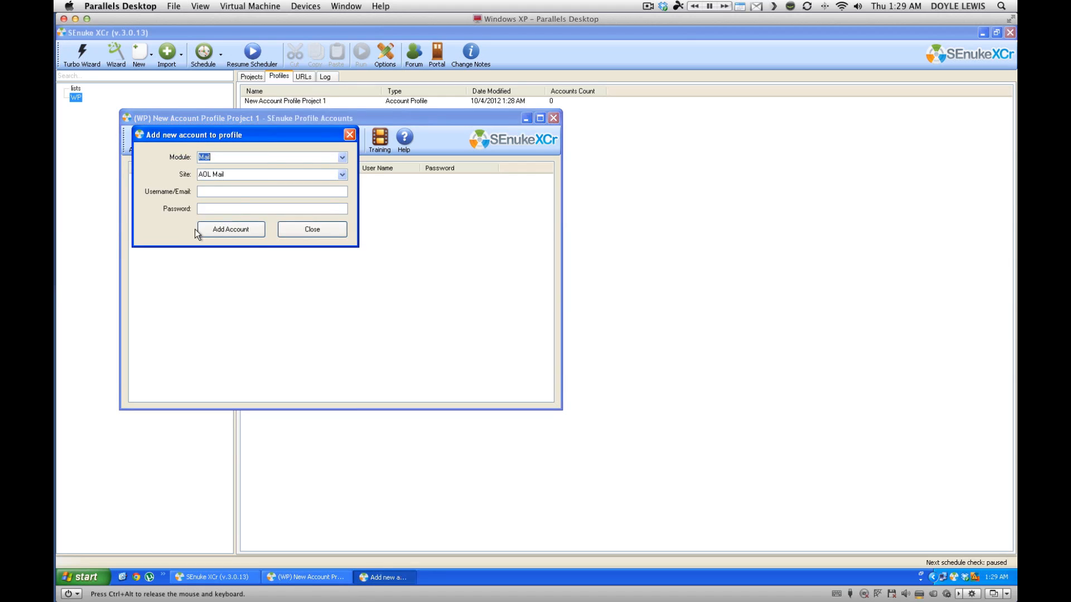
pyautogui.click(342, 158)
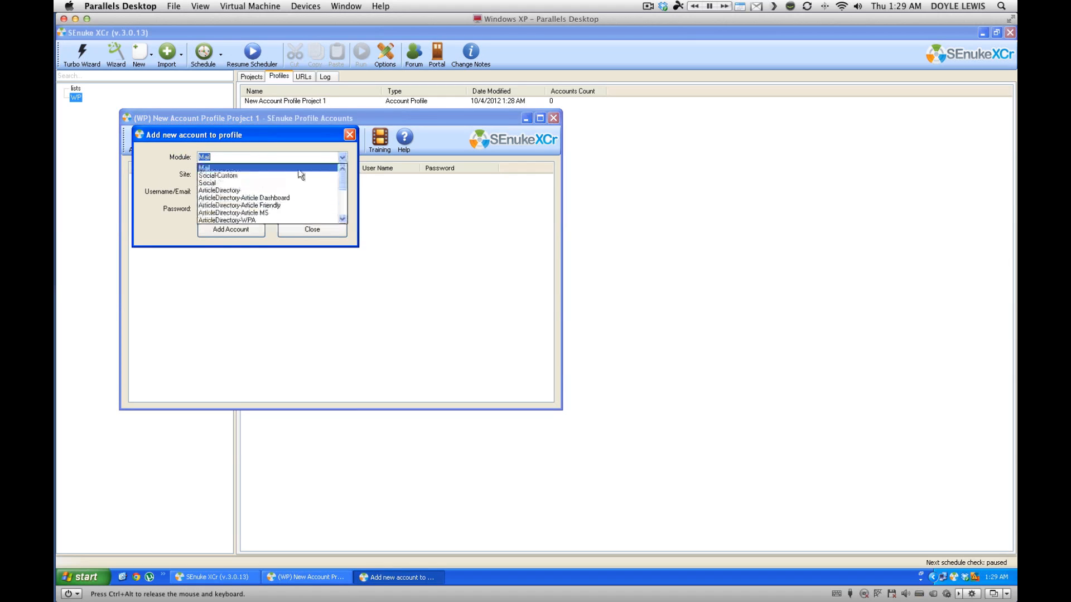
pyautogui.click(212, 175)
pyautogui.click(245, 189)
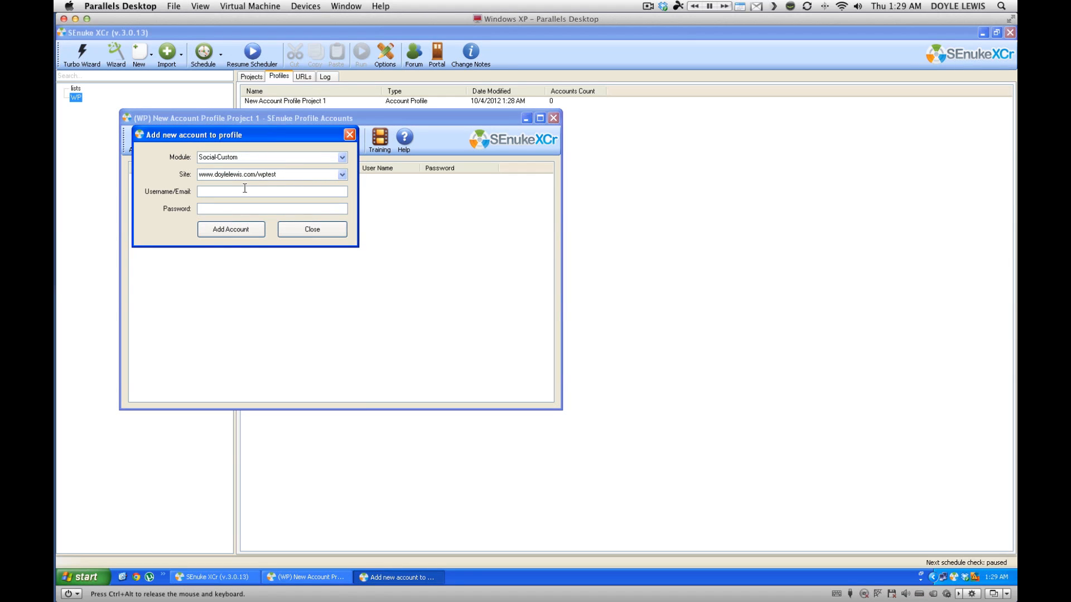
pyautogui.write('admin')
pyautogui.press('Tab')
pyautogui.write('password')
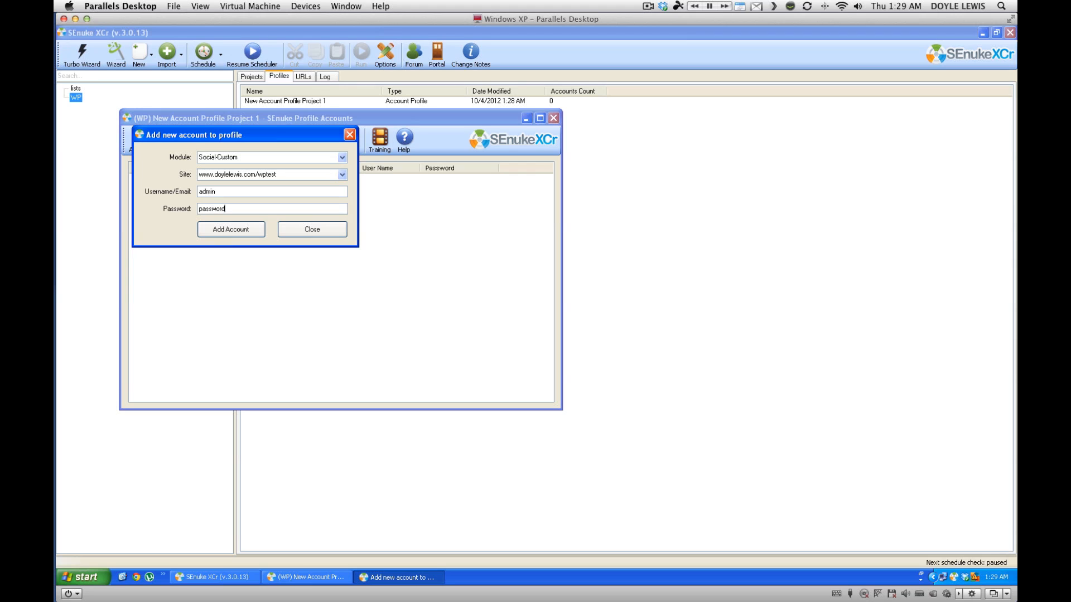
pyautogui.click(232, 230)
pyautogui.click(307, 233)
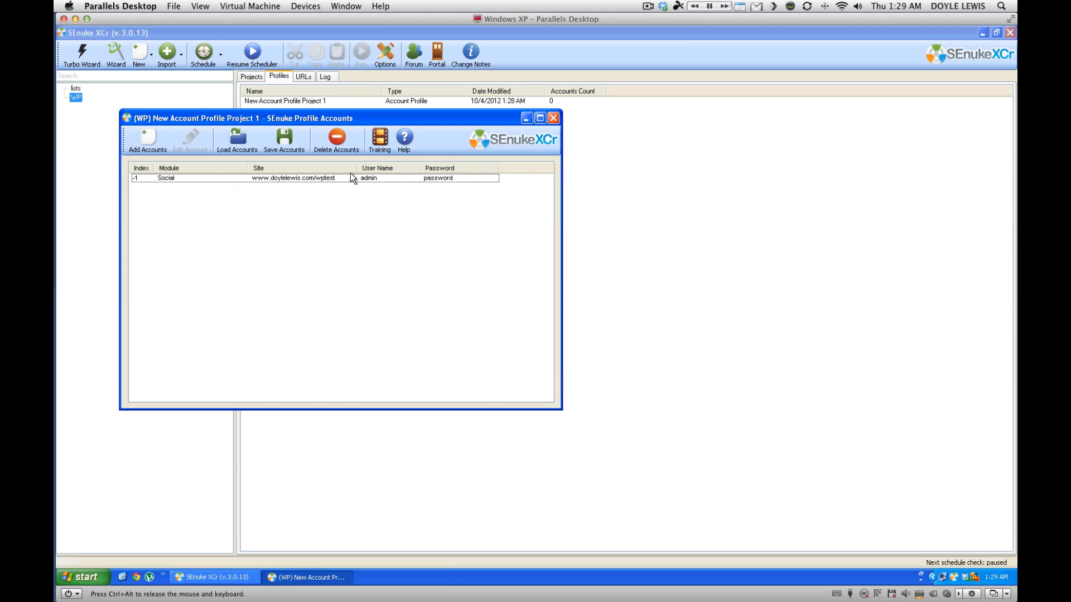
pyautogui.click(553, 118)
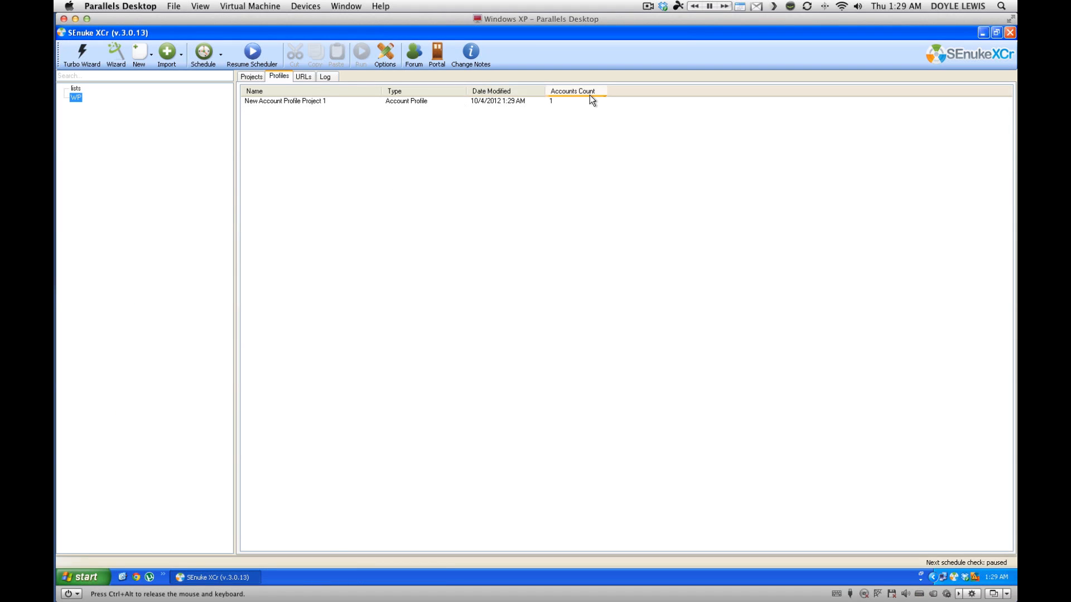
# Open New Social Network Project 1 and edit the custom site's wp upgrade script.
pyautogui.click(251, 77)
pyautogui.click(308, 105)
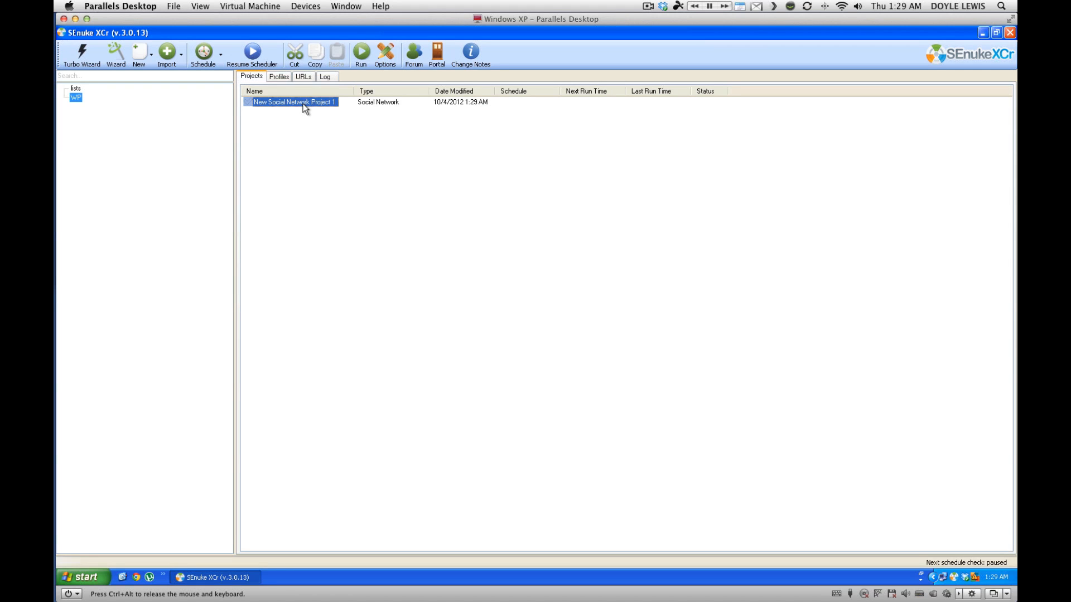
pyautogui.doubleClick(304, 105)
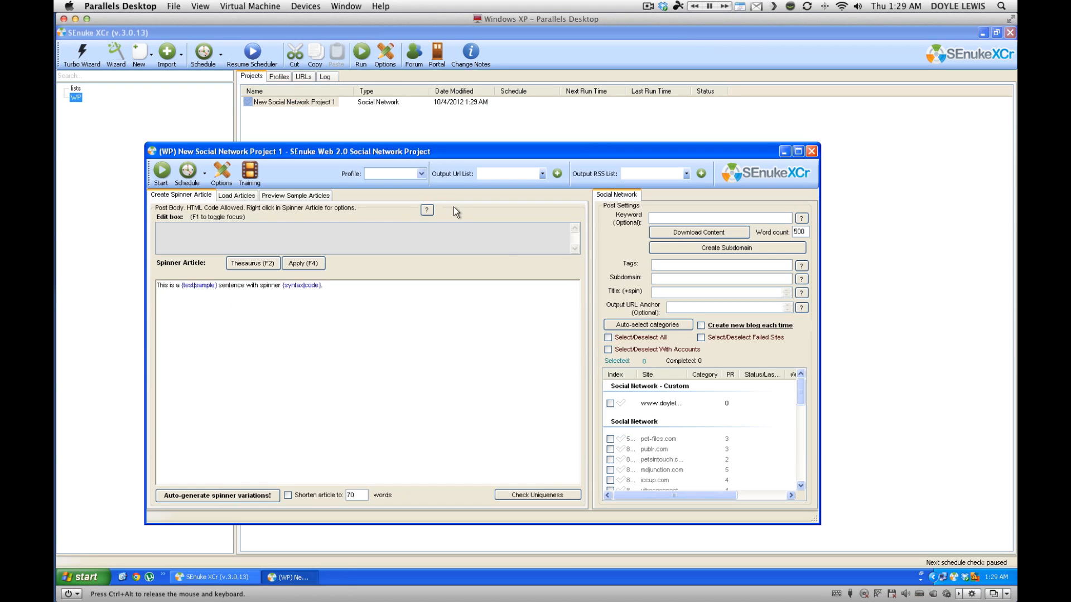
pyautogui.rightClick(667, 409)
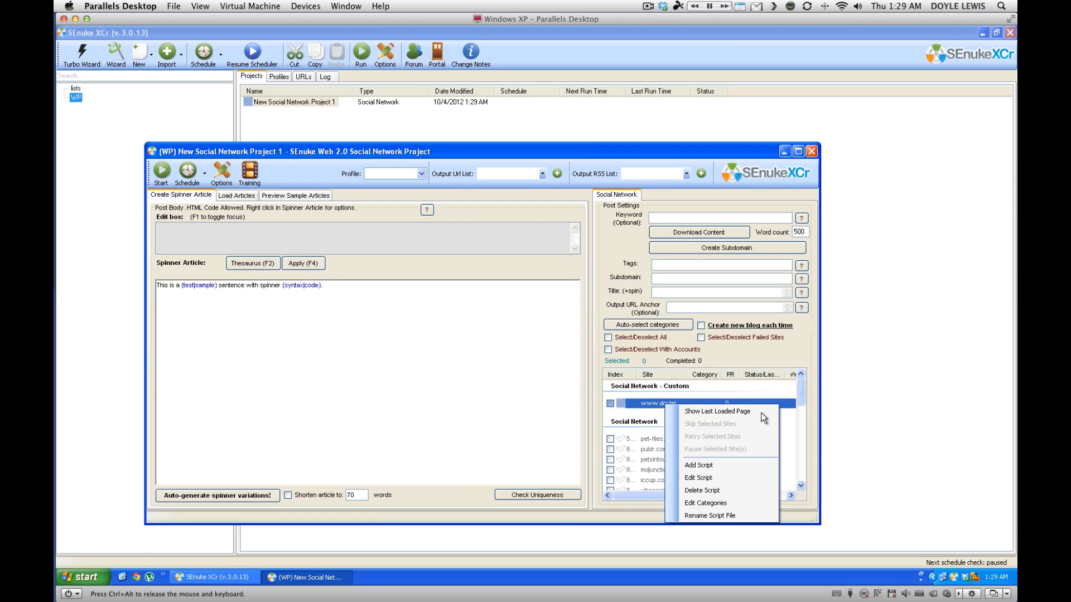
pyautogui.click(712, 480)
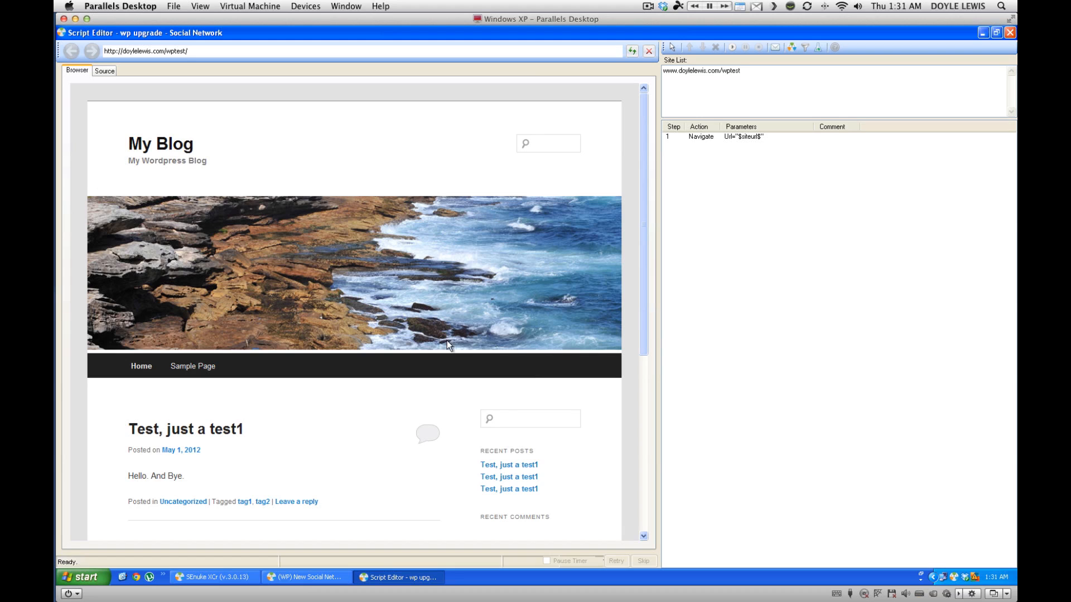
# Change the first Navigate step's Url to $siteurl$/wp-login.php.
pyautogui.moveTo(656, 316); pyautogui.dragTo(425, 317)
pyautogui.moveTo(579, 128); pyautogui.dragTo(854, 127)
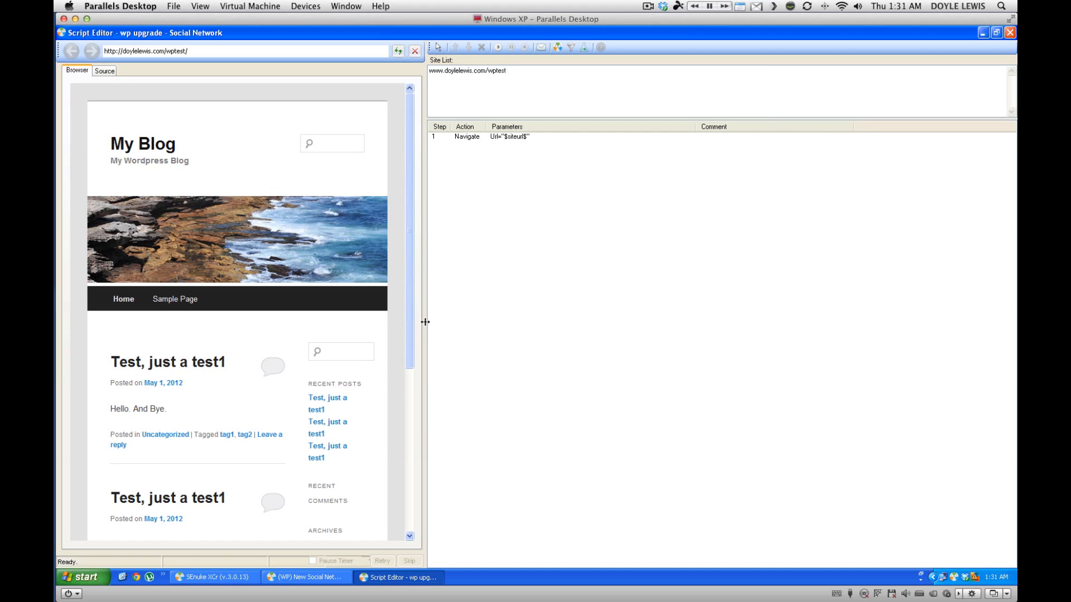
pyautogui.moveTo(424, 322); pyautogui.dragTo(480, 320)
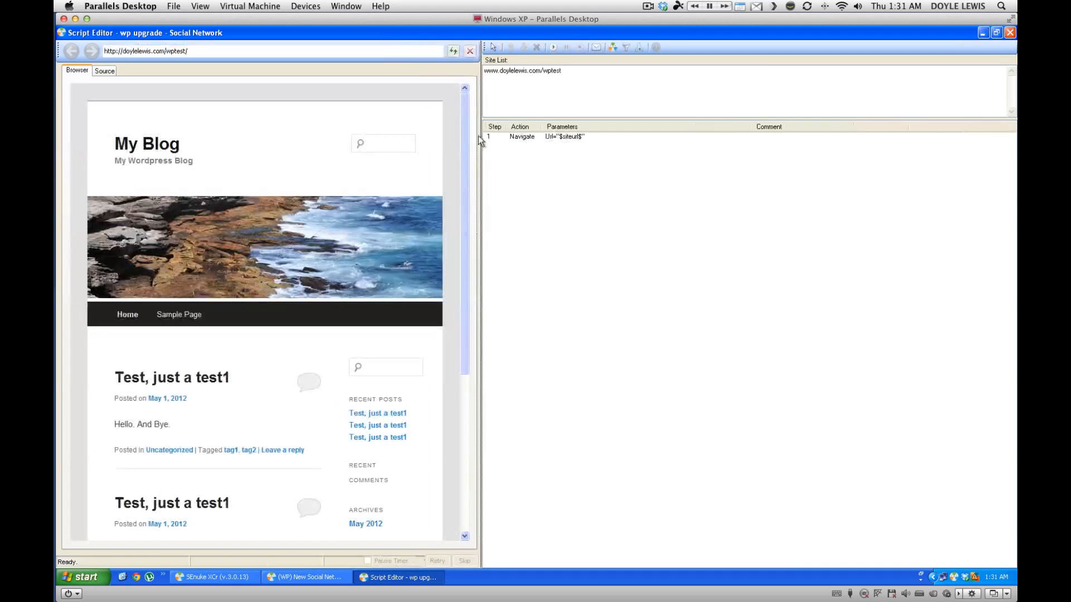
pyautogui.click(571, 136)
pyautogui.rightClick(571, 136)
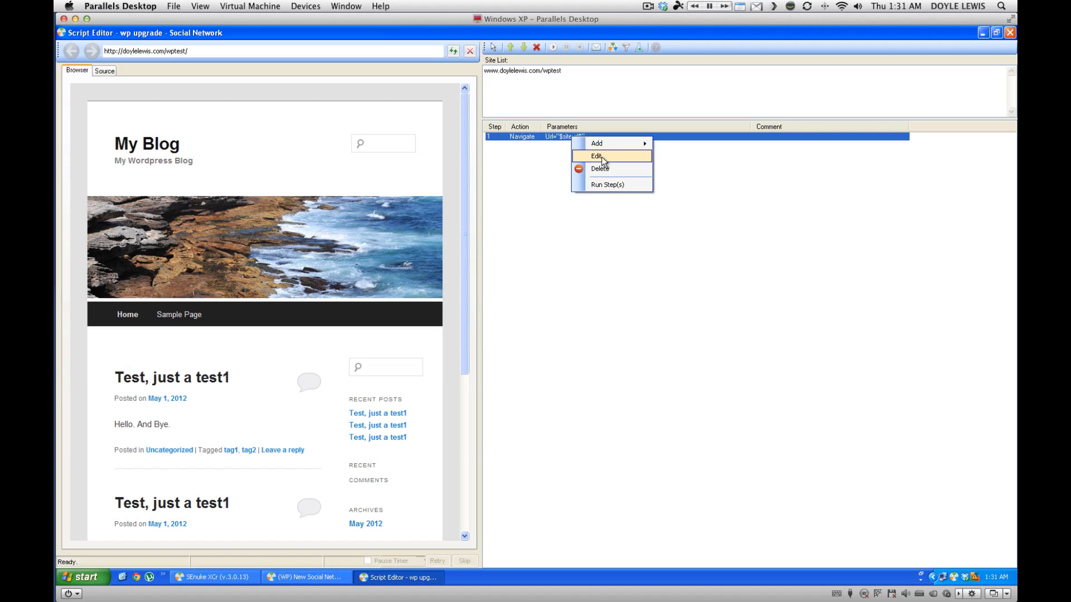
pyautogui.click(601, 156)
pyautogui.click(503, 288)
pyautogui.write('/wp-login')
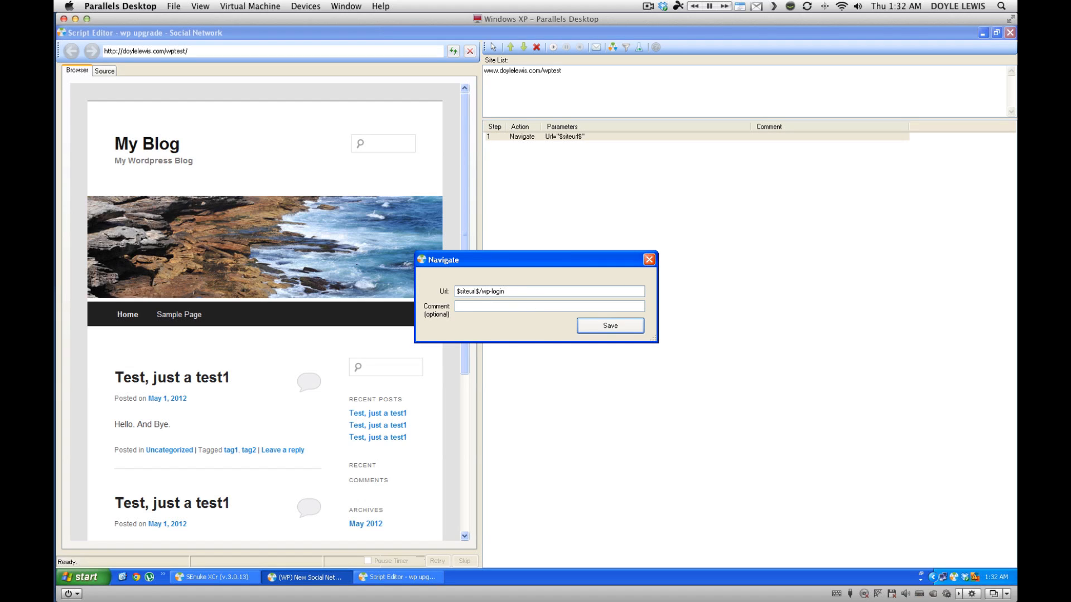
pyautogui.write('.php')
pyautogui.press('Return')
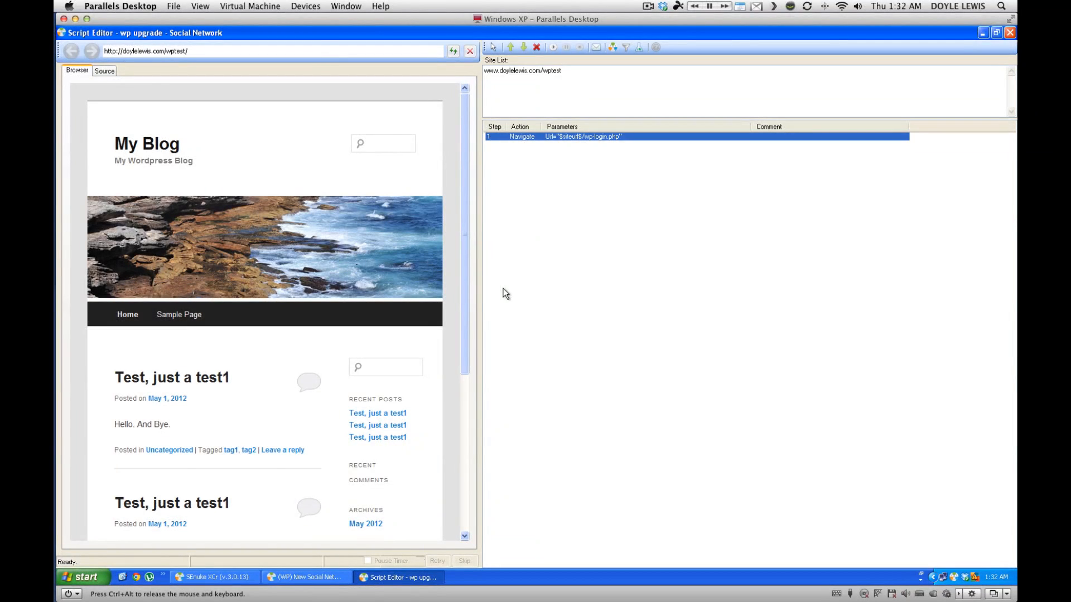
# Run the script and add a step filling the Username field with $UserId$.
pyautogui.click(553, 49)
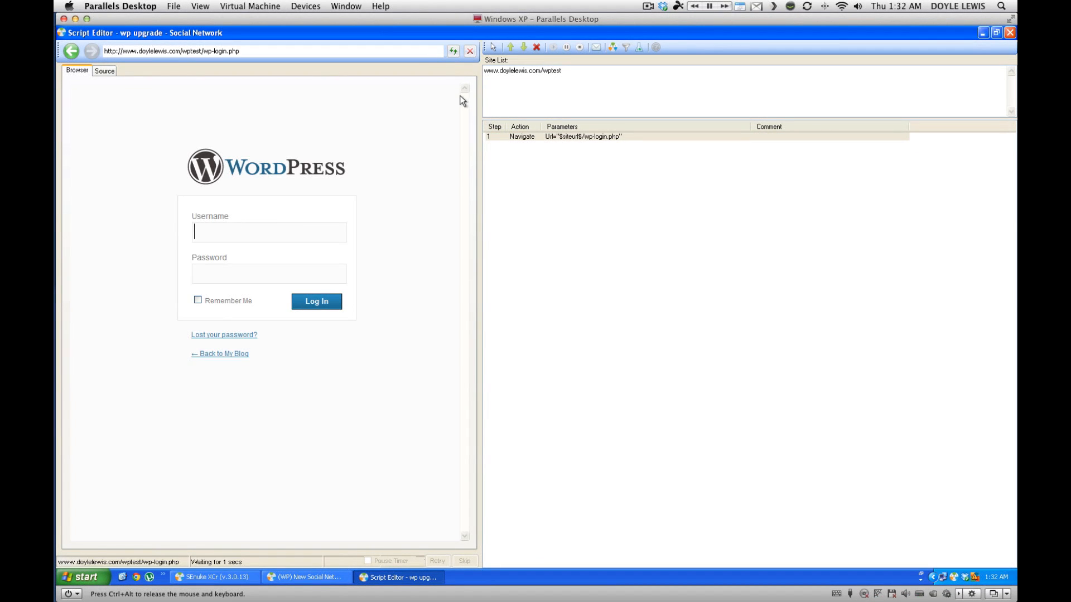
pyautogui.click(492, 47)
pyautogui.click(251, 235)
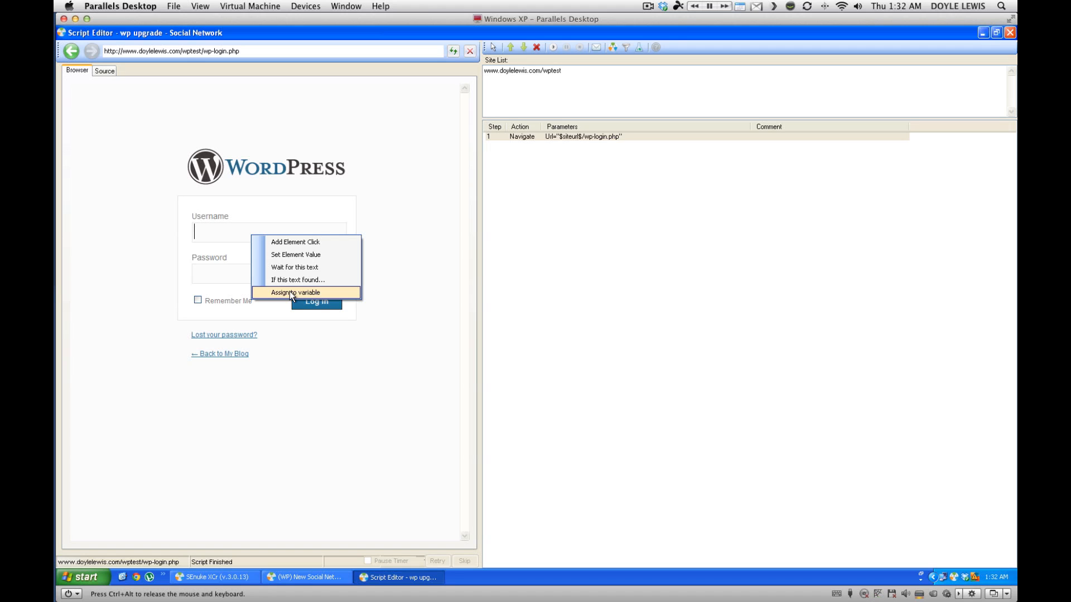
pyautogui.click(292, 259)
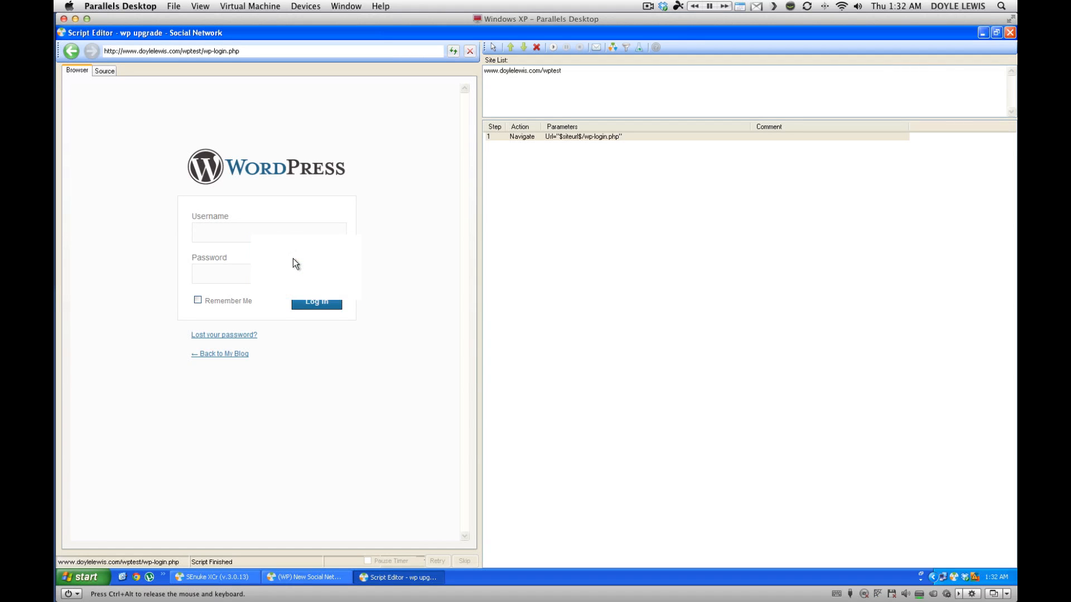
pyautogui.click(644, 297)
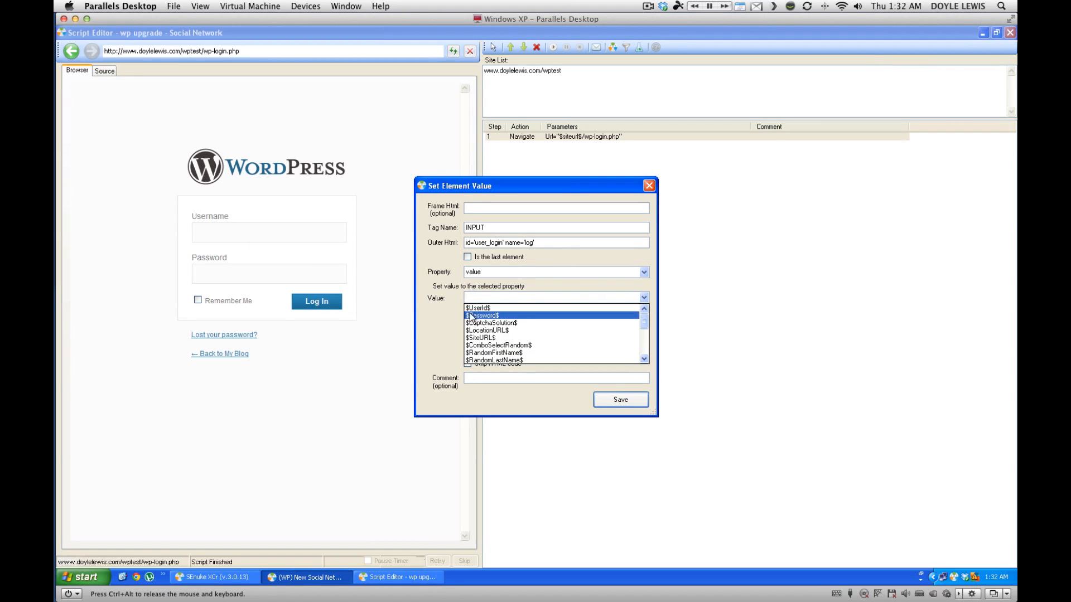
pyautogui.click(478, 305)
pyautogui.click(626, 401)
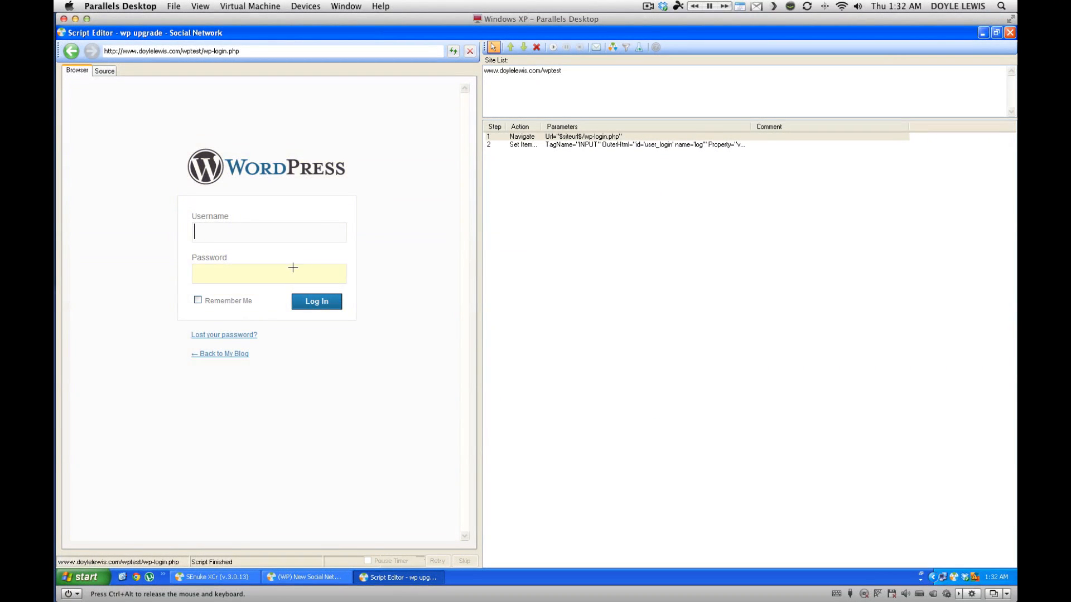
# Add steps filling Password with $Password$ and clicking Log In, then test-run the script.
pyautogui.rightClick(278, 274)
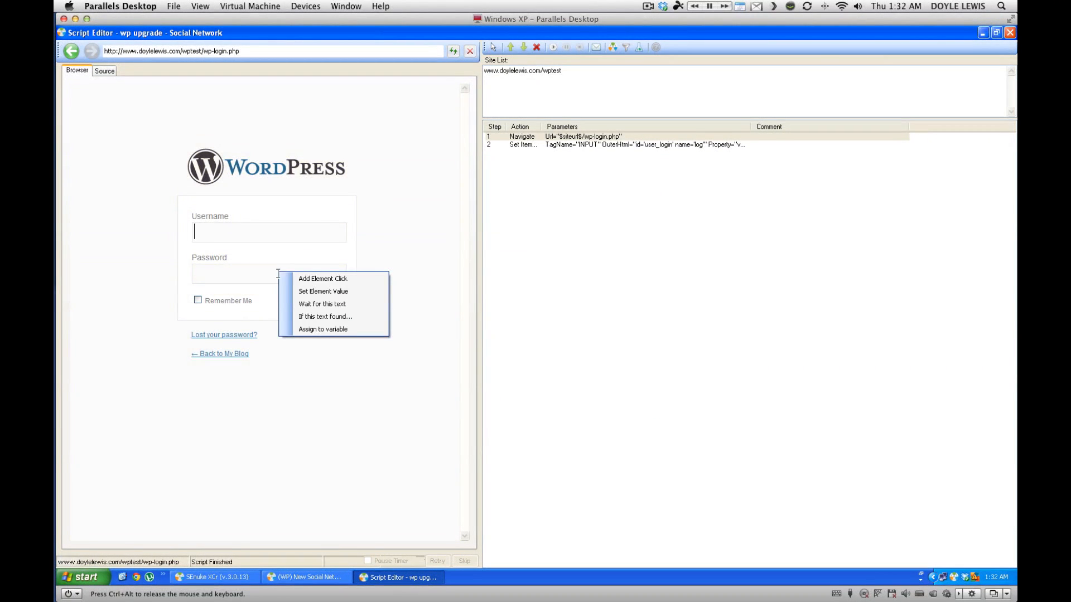
pyautogui.click(316, 290)
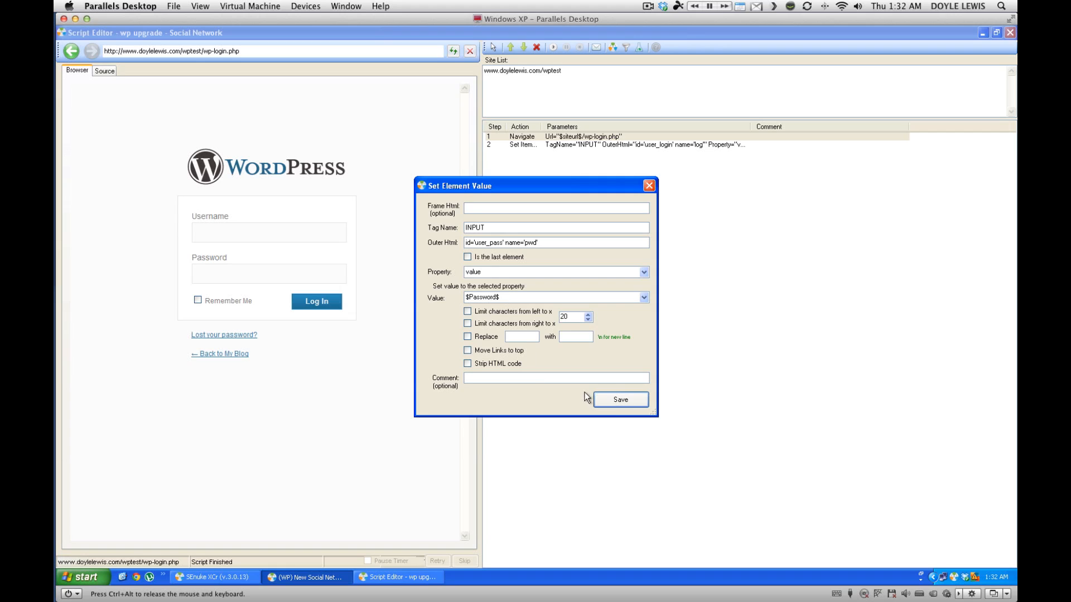
pyautogui.click(609, 400)
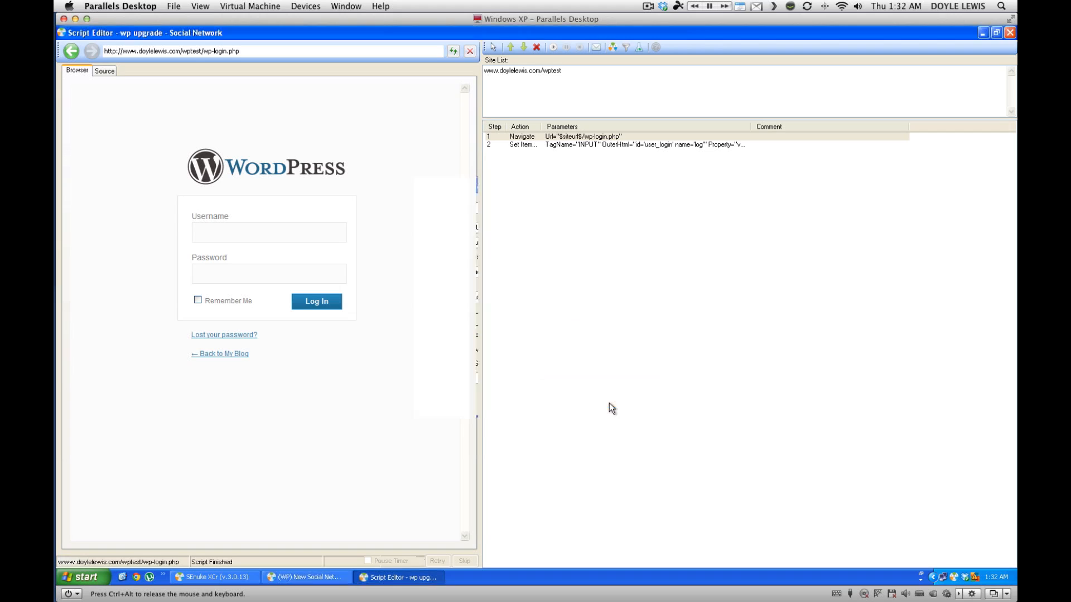
pyautogui.rightClick(311, 300)
pyautogui.click(354, 309)
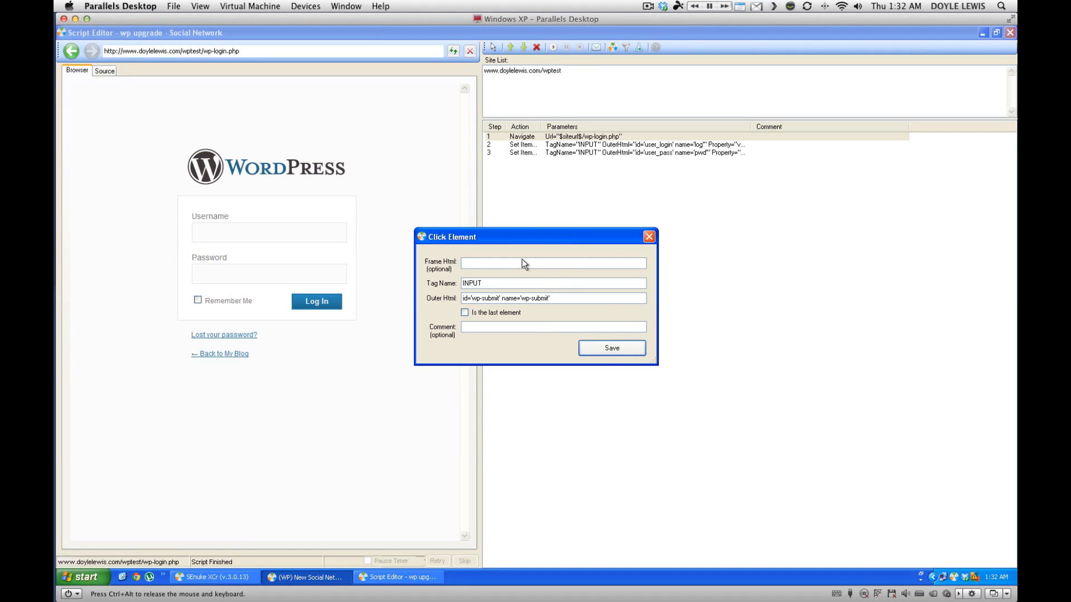
pyautogui.click(612, 348)
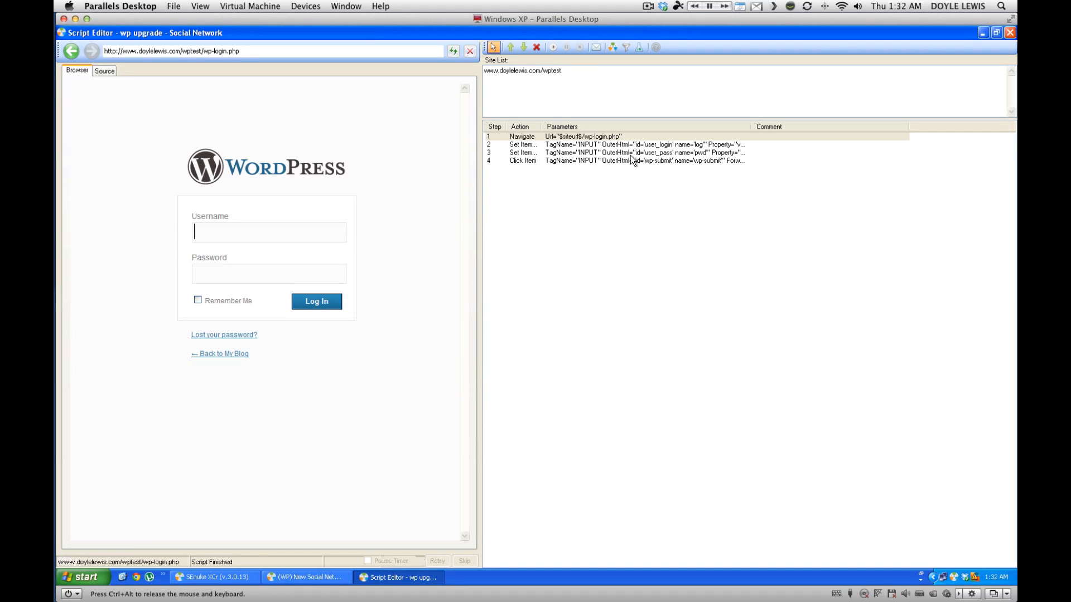
pyautogui.click(554, 48)
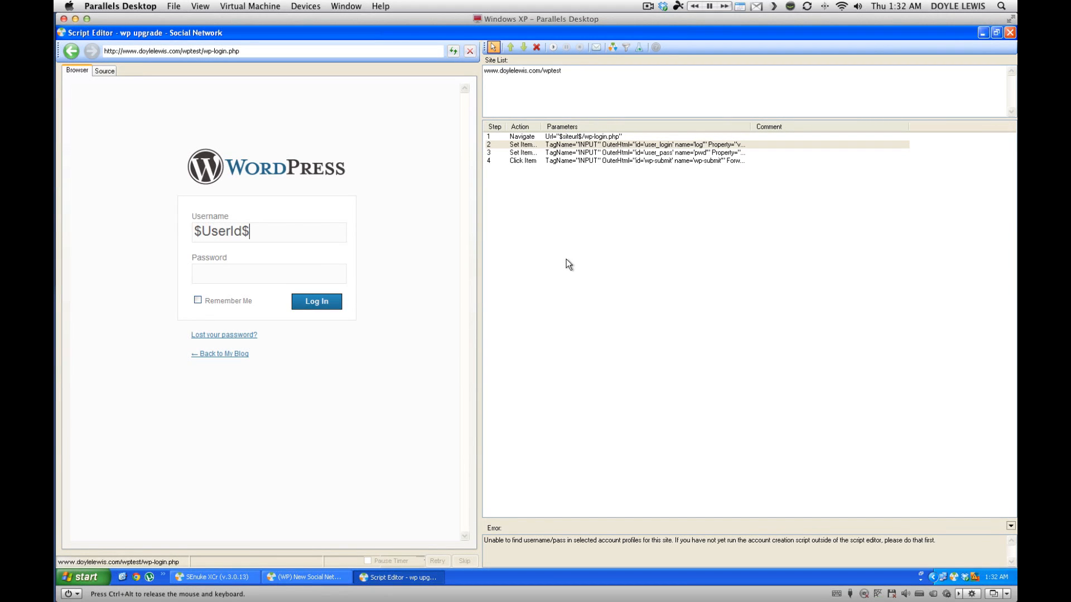
# Close the editor and select New Account Profile Project 1 as the project's profile.
pyautogui.click(1010, 33)
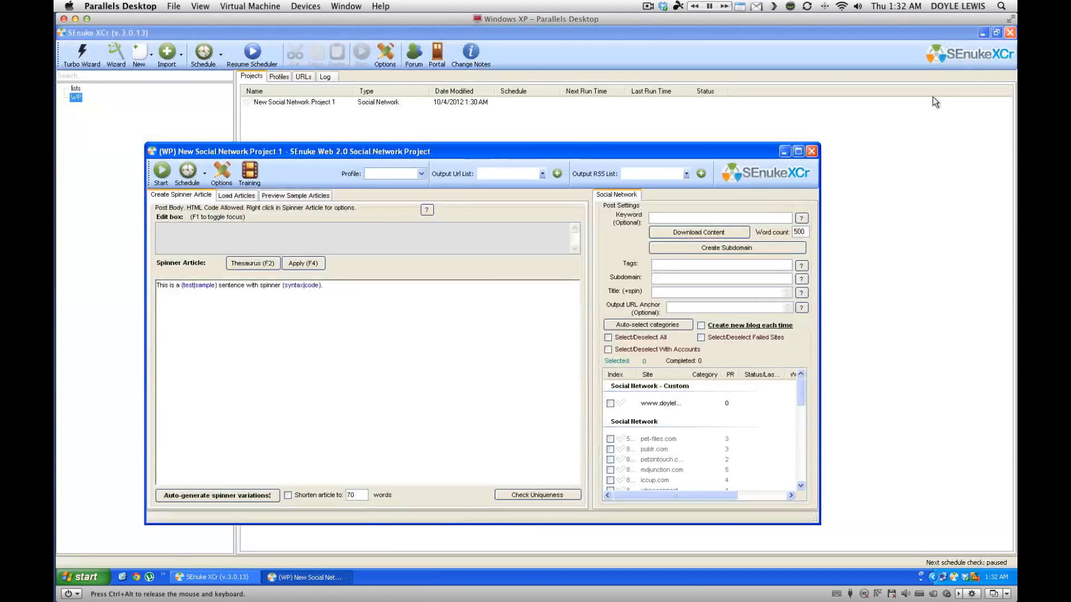
pyautogui.click(419, 172)
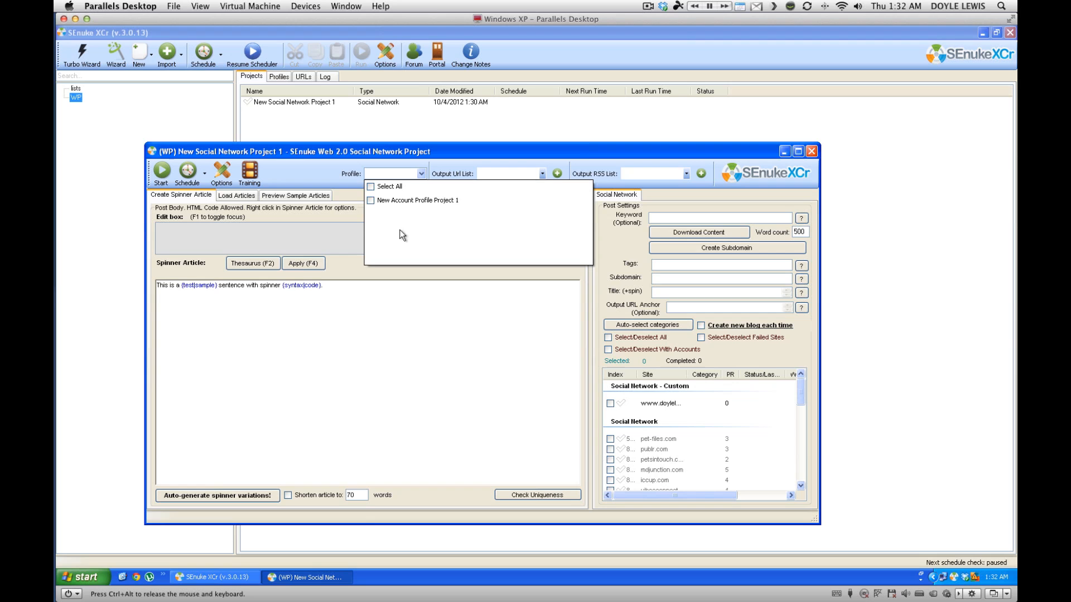
pyautogui.click(371, 200)
pyautogui.click(376, 176)
# Reopen the wp upgrade script maximized and run it to log into the Dashboard.
pyautogui.rightClick(668, 404)
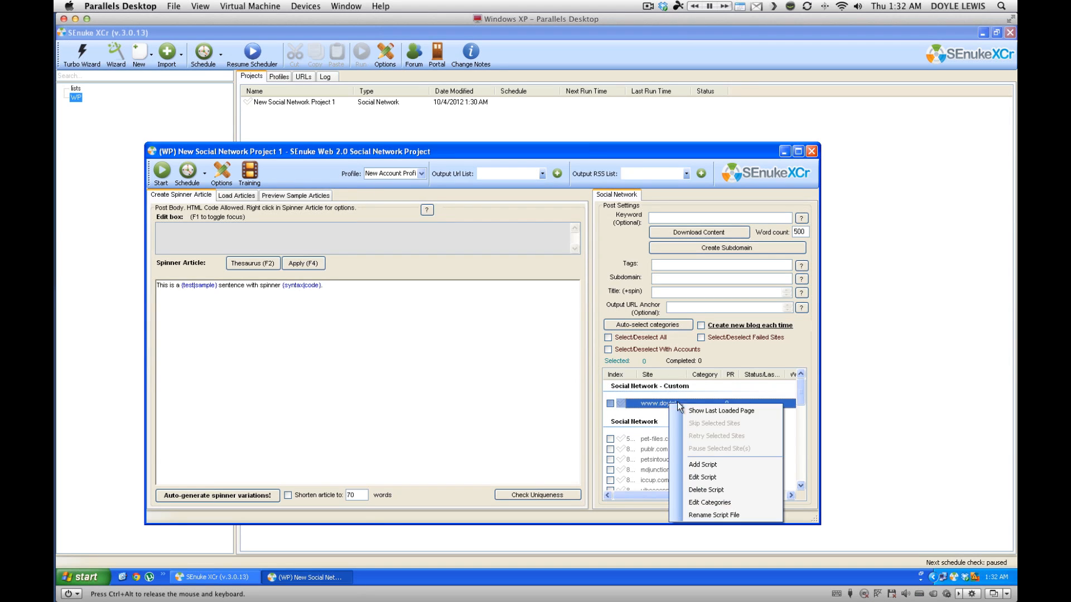
pyautogui.click(710, 477)
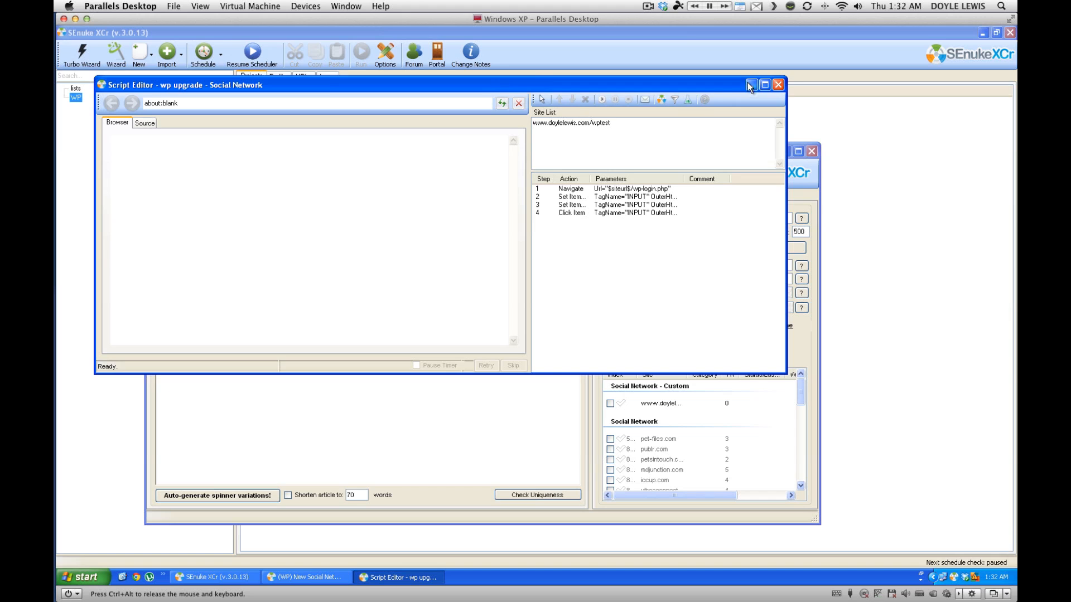
pyautogui.click(765, 84)
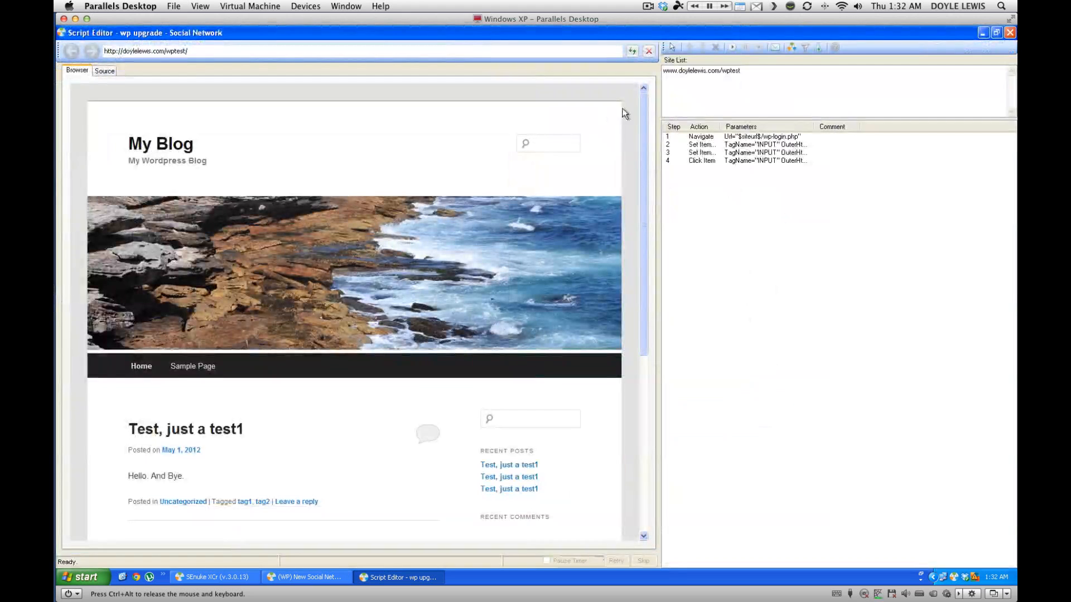
pyautogui.click(733, 47)
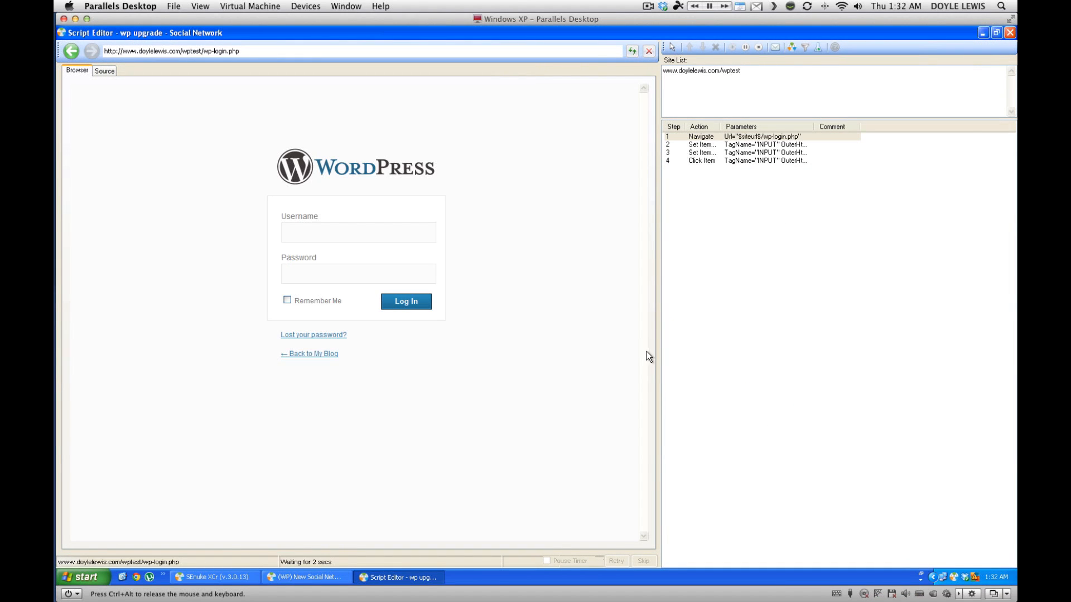
pyautogui.moveTo(660, 358); pyautogui.dragTo(501, 374)
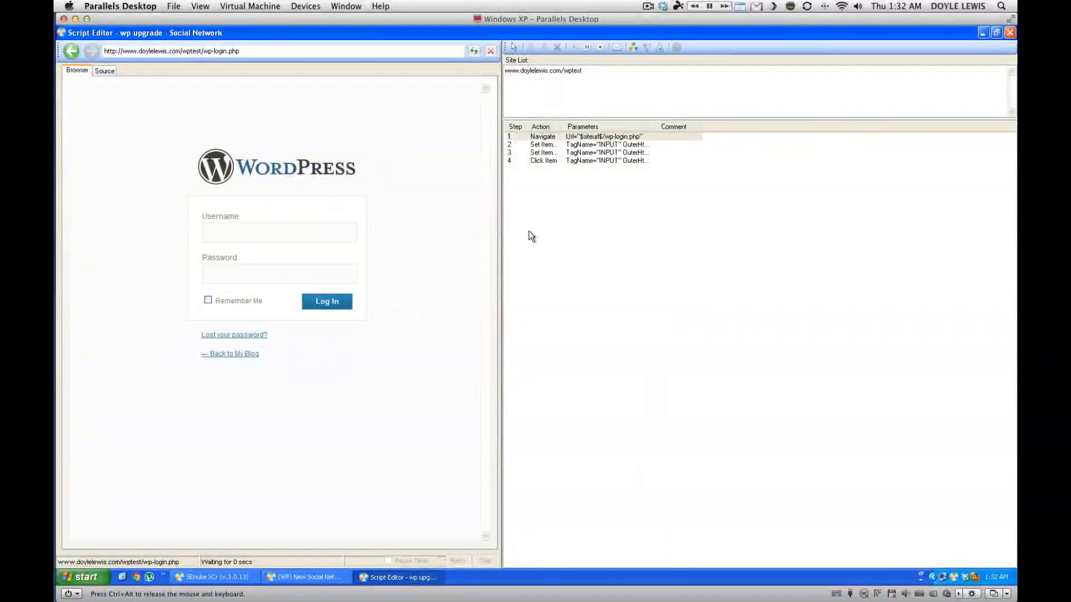
pyautogui.moveTo(656, 127); pyautogui.dragTo(908, 133)
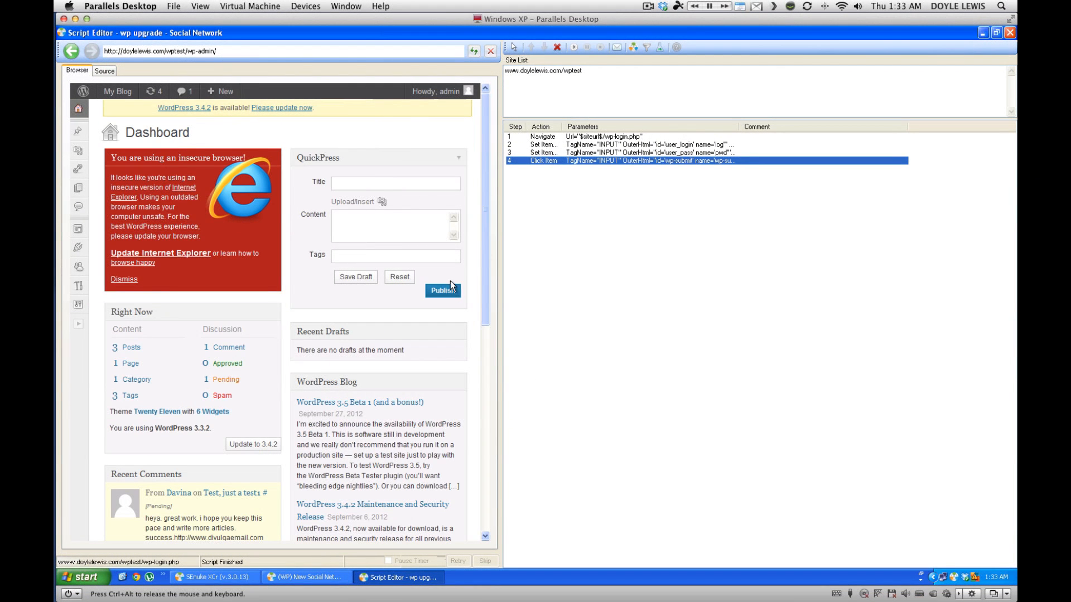
# Add a step waiting up to 20 seconds for the 'Dashboard' text with auto-retry.
pyautogui.click(76, 324)
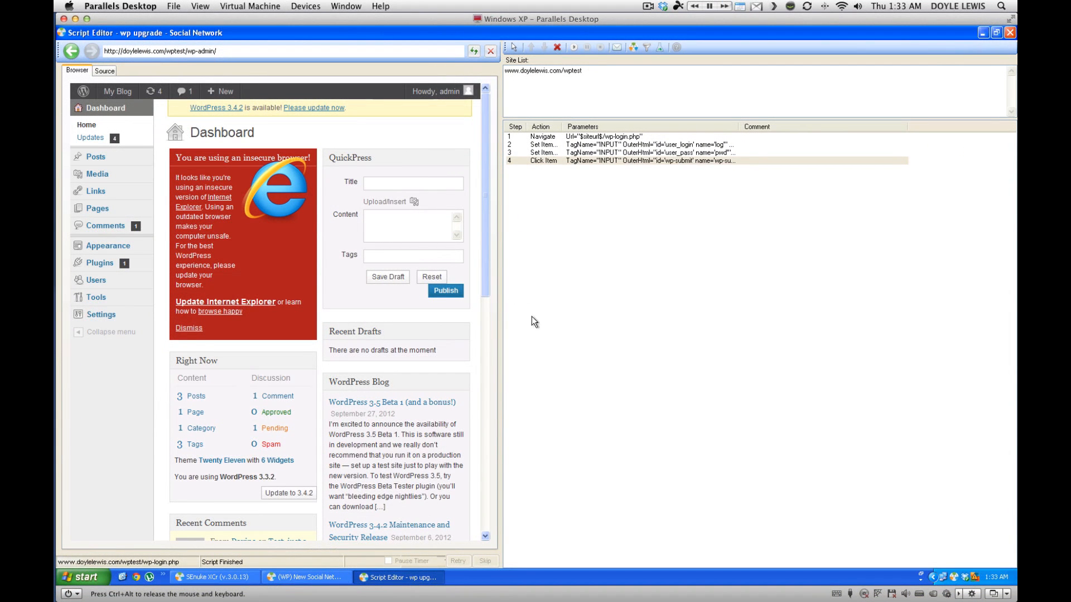
pyautogui.click(514, 49)
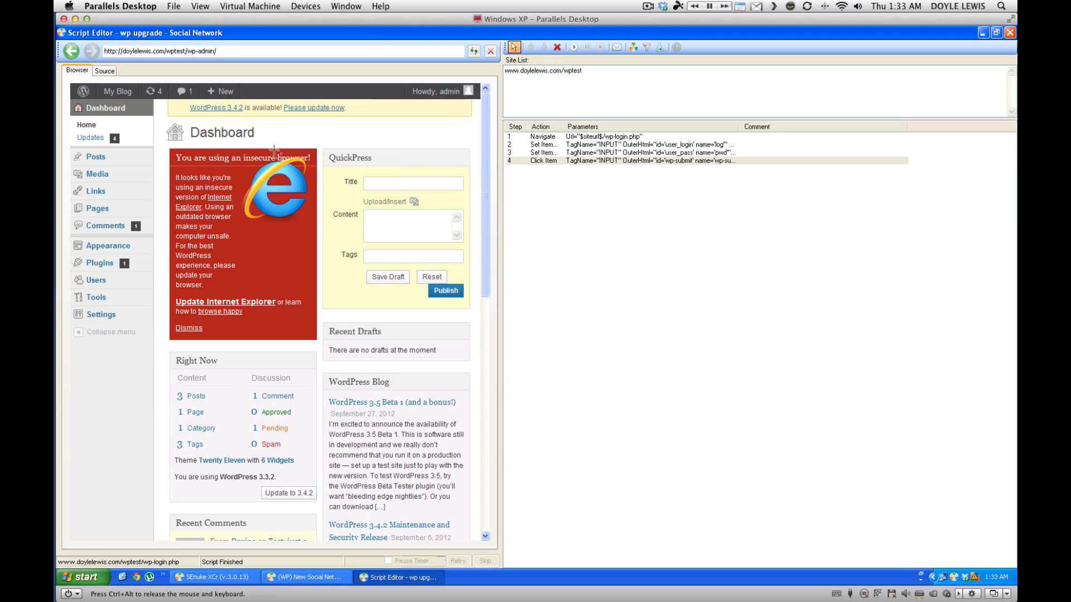
pyautogui.click(211, 134)
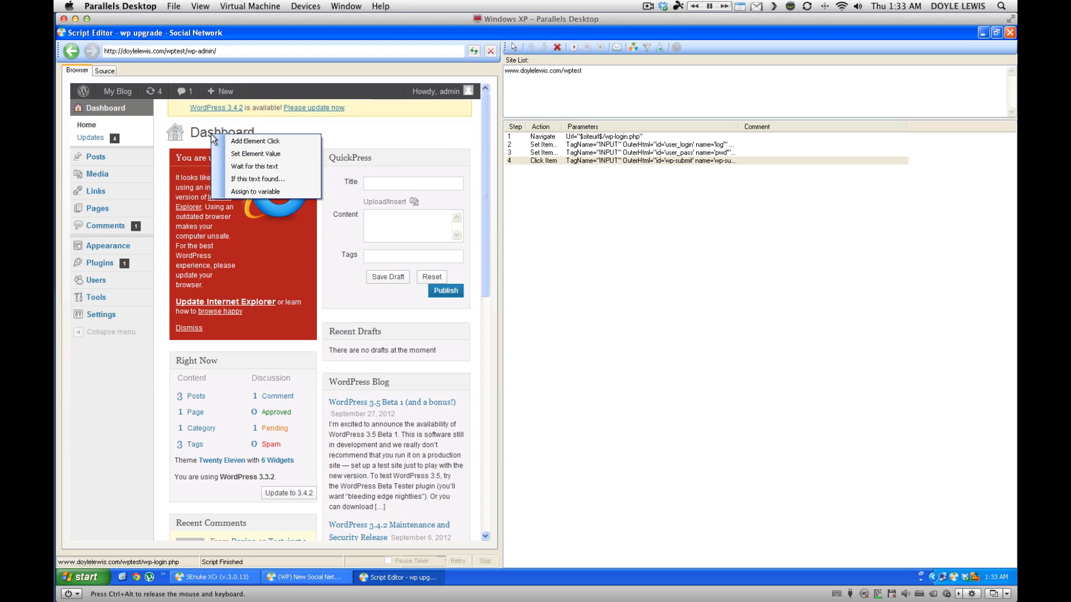
pyautogui.click(260, 166)
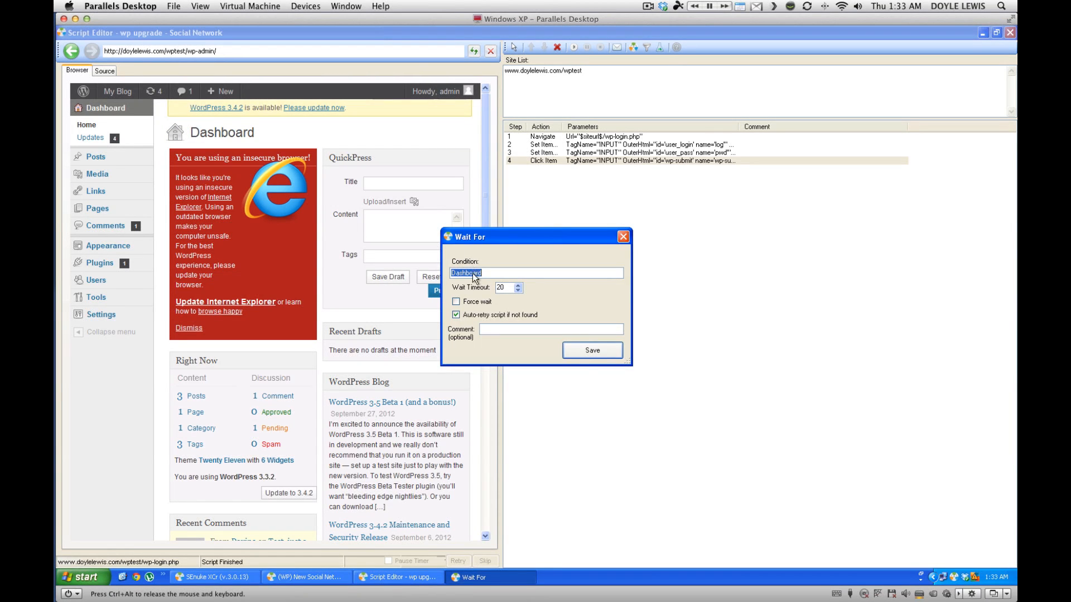
pyautogui.click(585, 351)
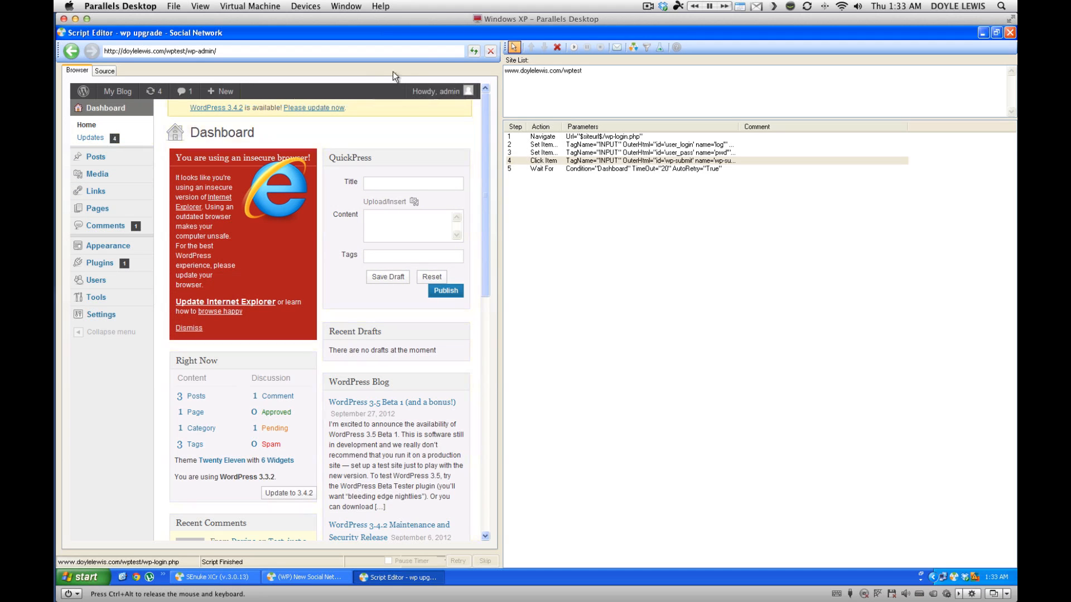
# Check the WordPress Updates page, return to the Dashboard, and deselect step 4.
pyautogui.click(513, 48)
pyautogui.click(514, 48)
pyautogui.click(79, 139)
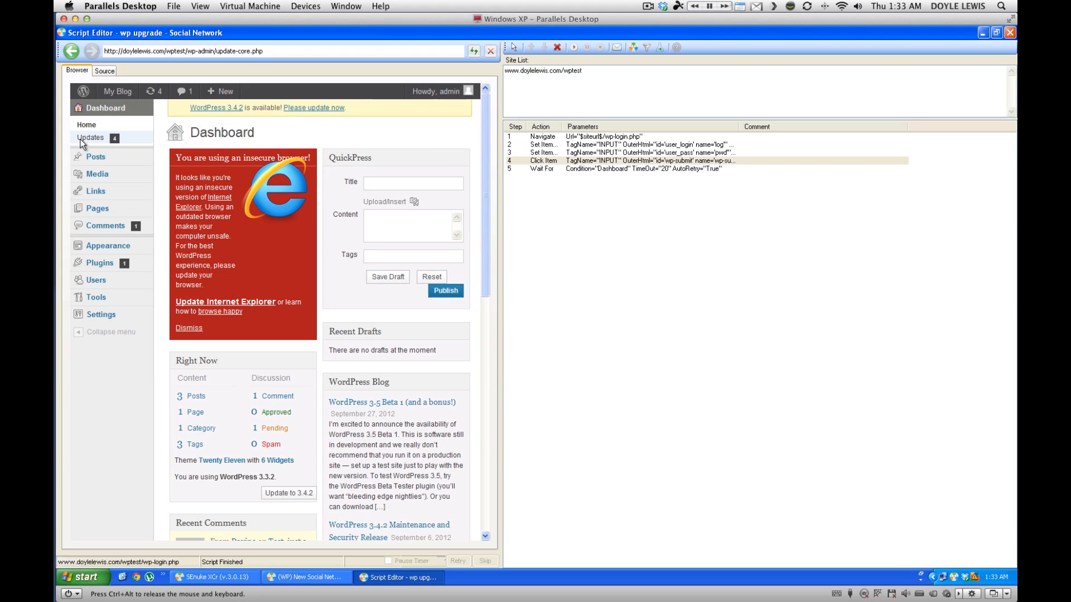
pyautogui.click(231, 54)
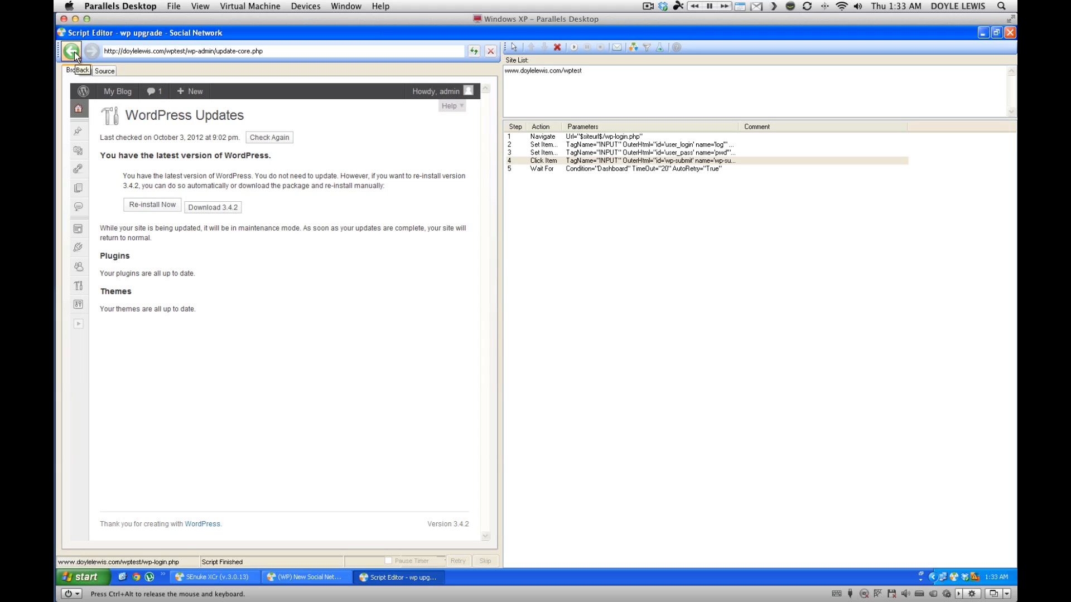
pyautogui.click(75, 52)
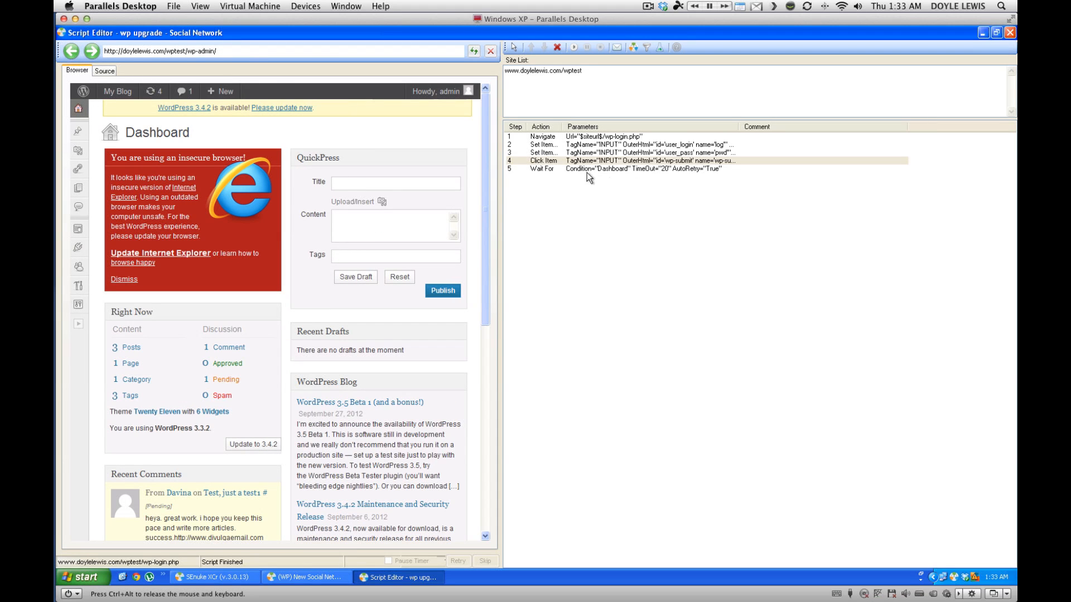
pyautogui.click(576, 177)
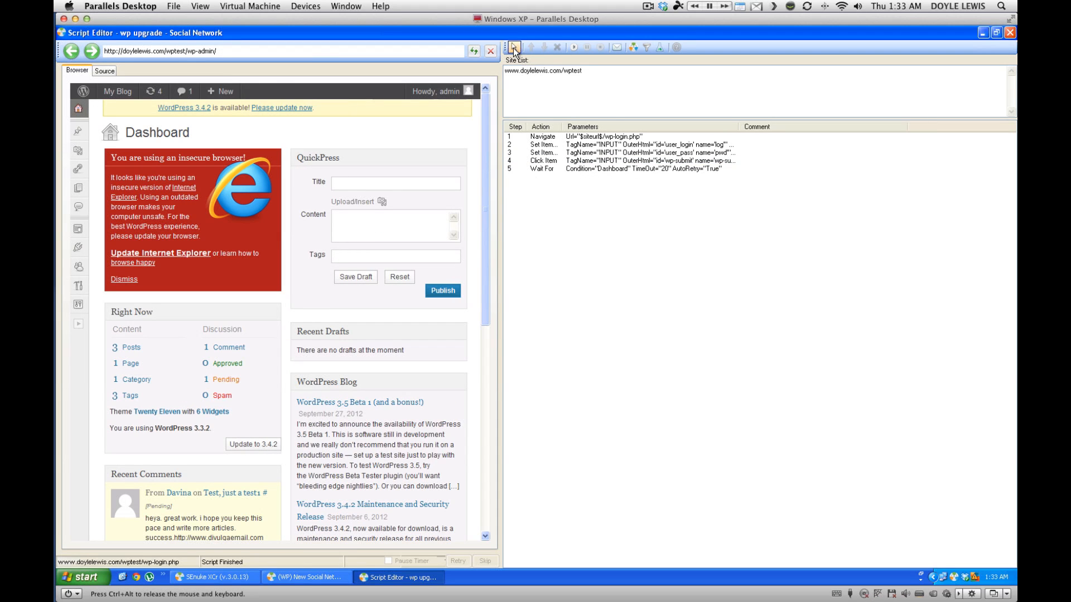
# Add a Navigate step to $siteurl$/wp-admin/update-core.php and run the script from step 6.
pyautogui.rightClick(557, 194)
pyautogui.moveTo(598, 200)
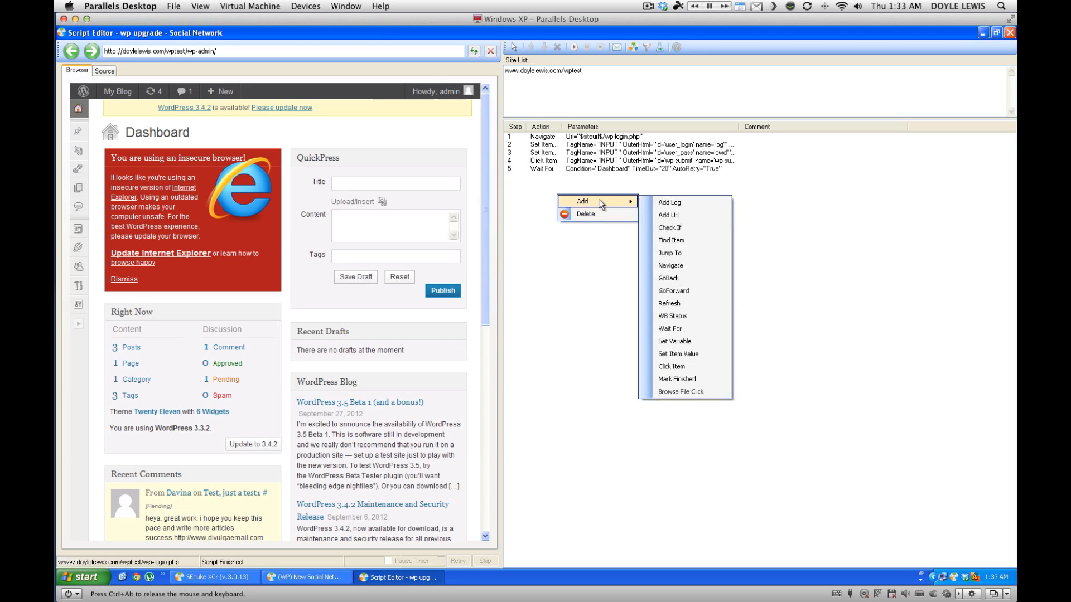
pyautogui.click(672, 266)
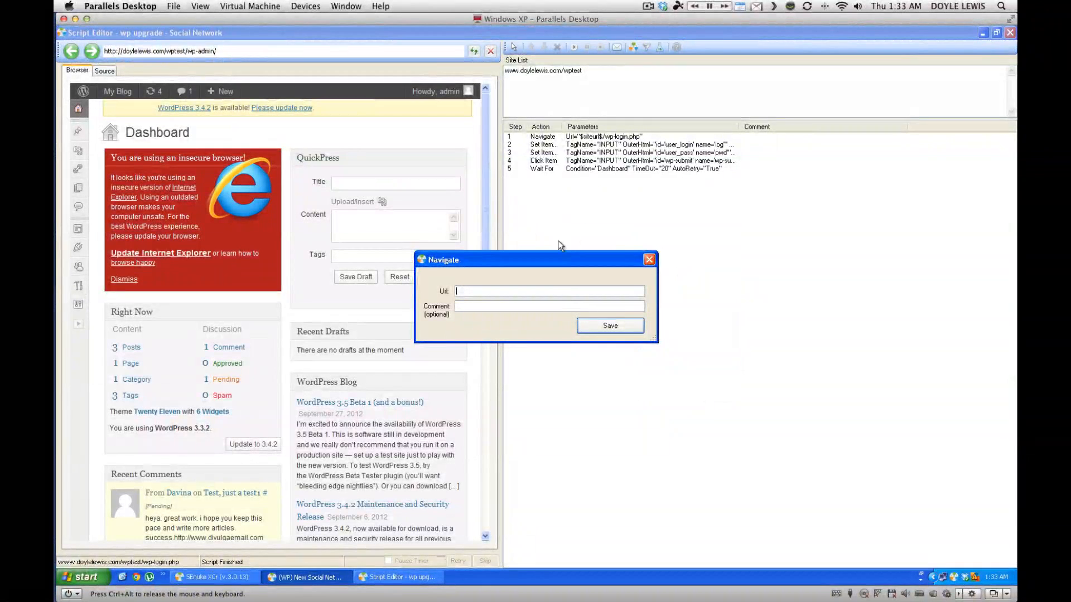
pyautogui.write('$s')
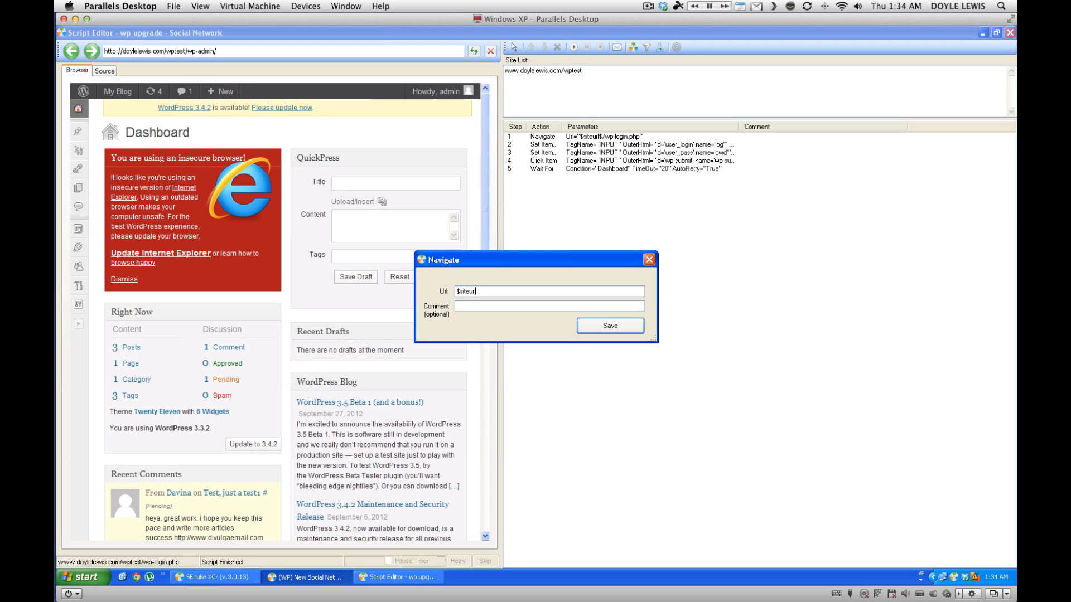
pyautogui.write('iteurl$/wp-admin/update-core.php')
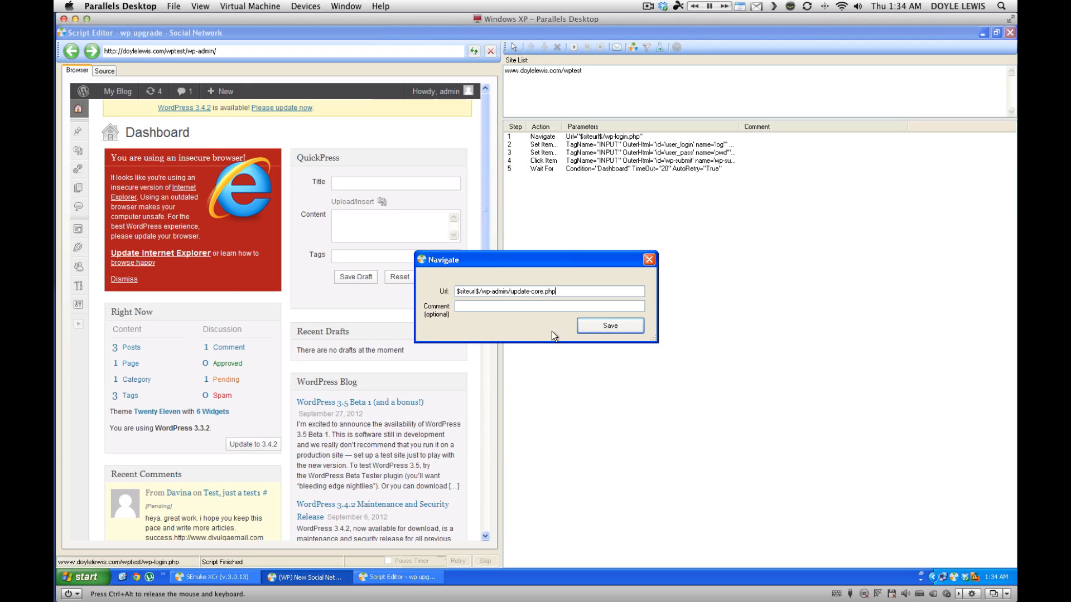
pyautogui.click(602, 329)
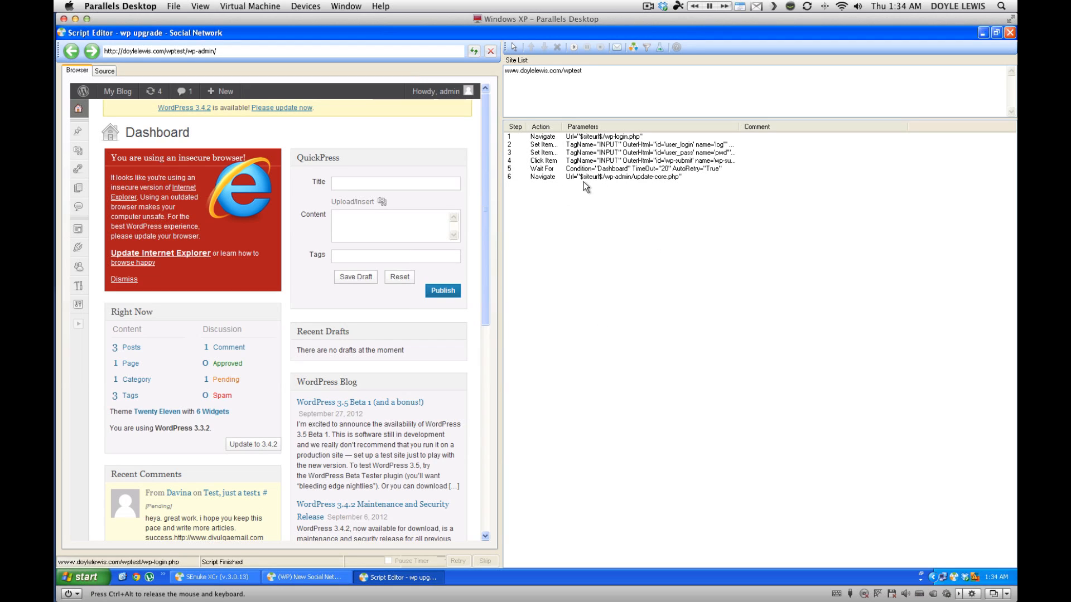
pyautogui.click(629, 178)
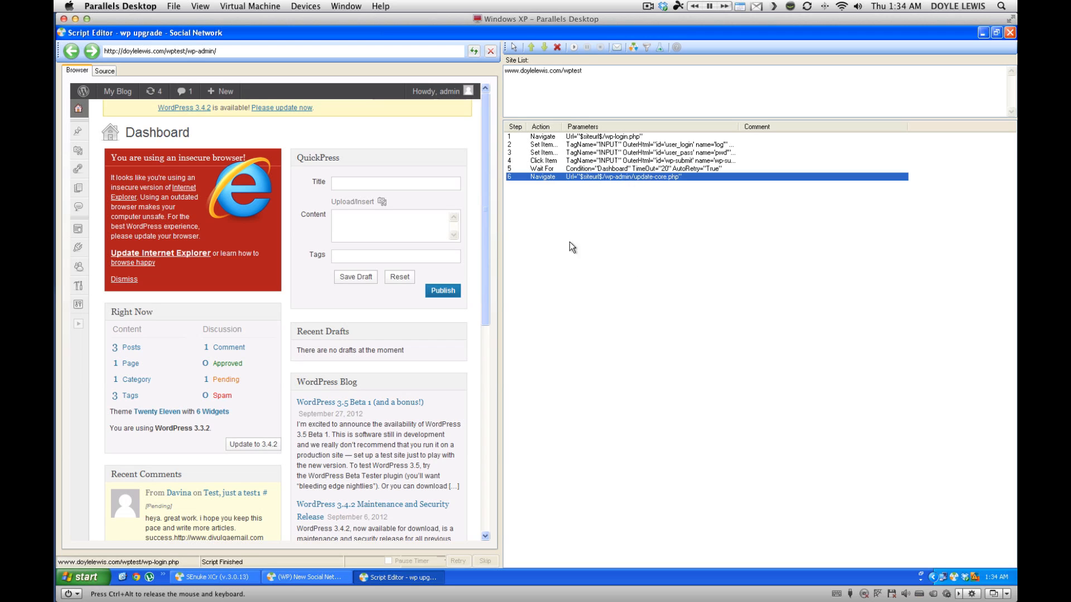
pyautogui.click(574, 48)
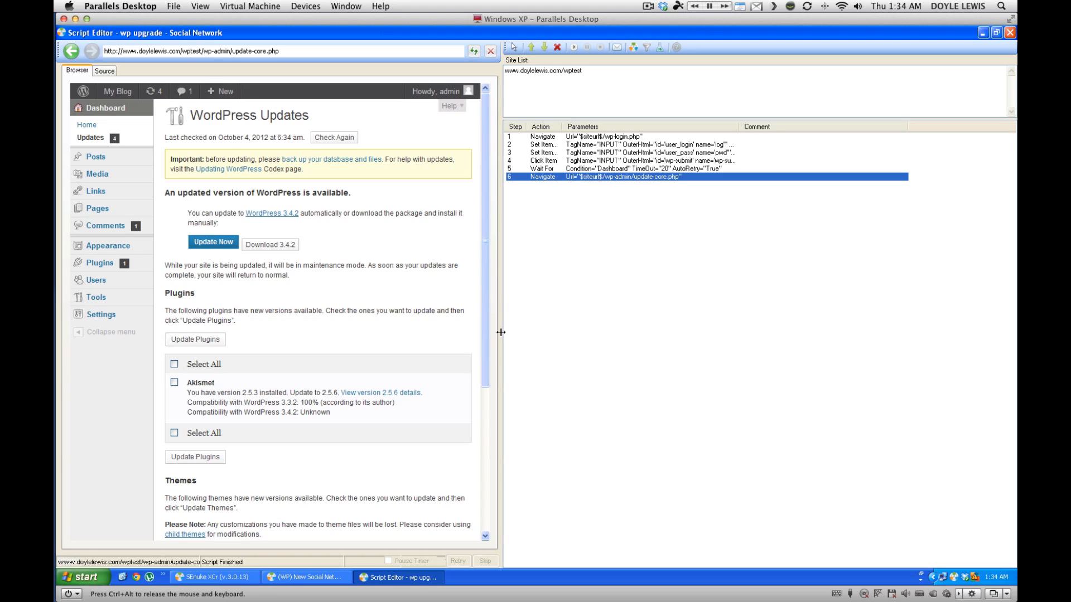
# Add a click step on the themes Select All checkbox.
pyautogui.moveTo(501, 333); pyautogui.dragTo(598, 336)
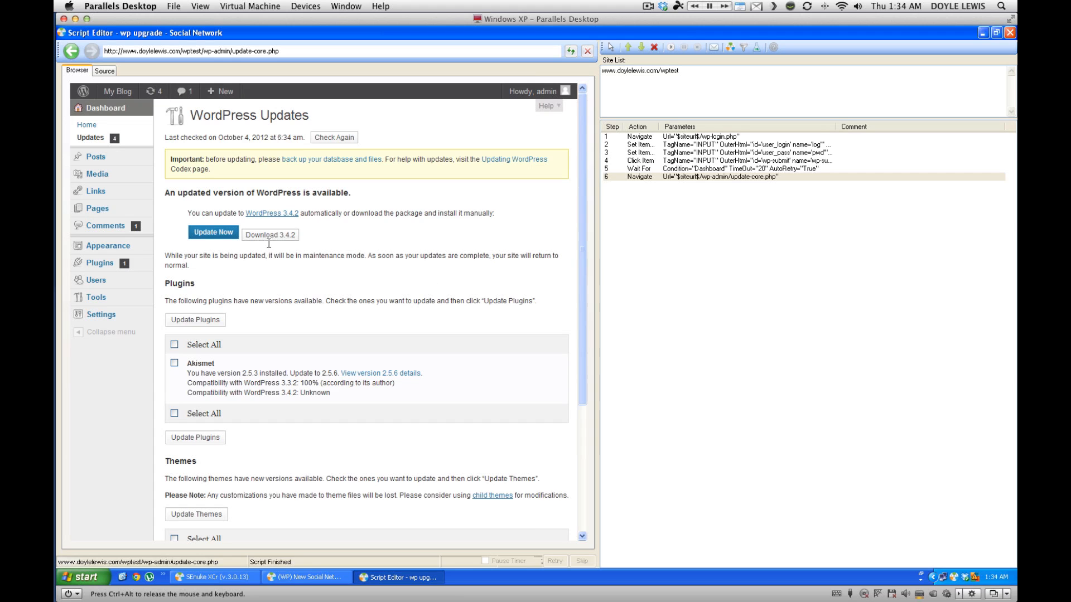
pyautogui.scroll(-5, 311, 236)
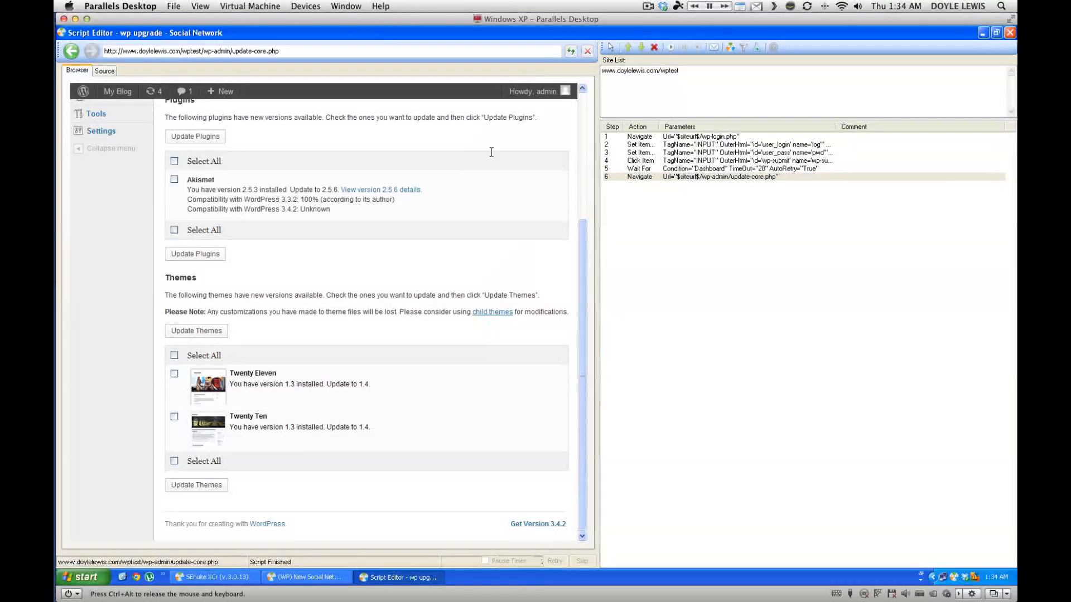
pyautogui.click(610, 48)
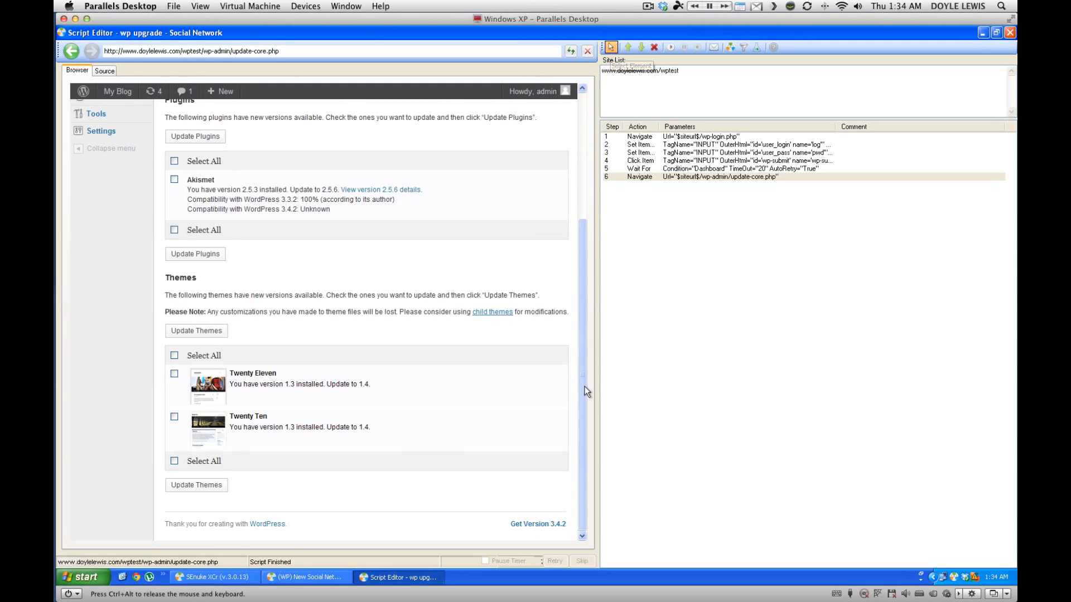
pyautogui.rightClick(174, 356)
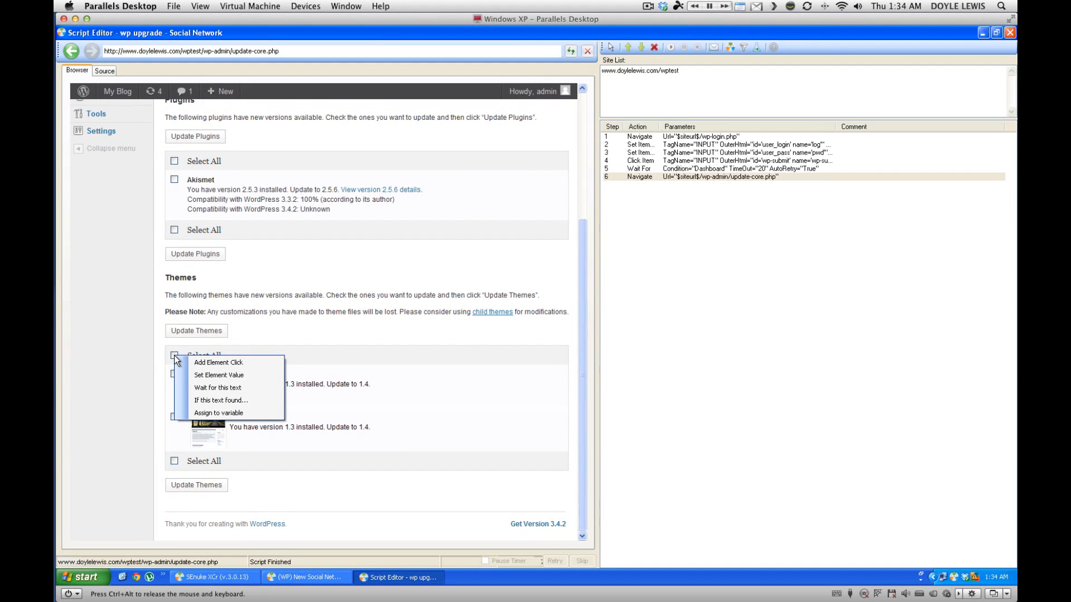
pyautogui.click(225, 362)
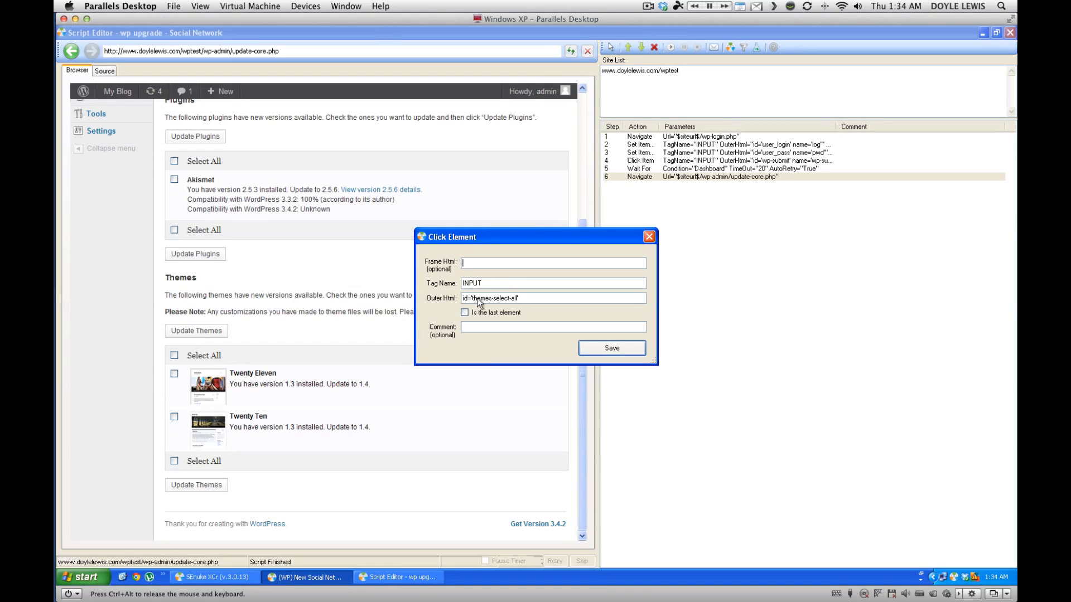
pyautogui.click(612, 348)
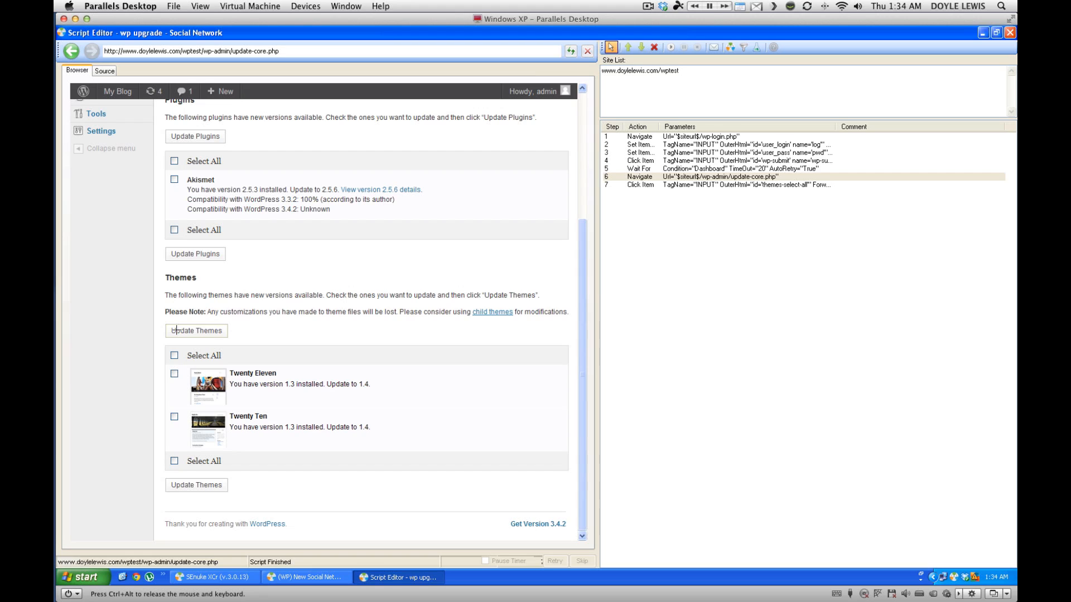
# Add a click step on the Update Themes button and select step 7.
pyautogui.rightClick(211, 331)
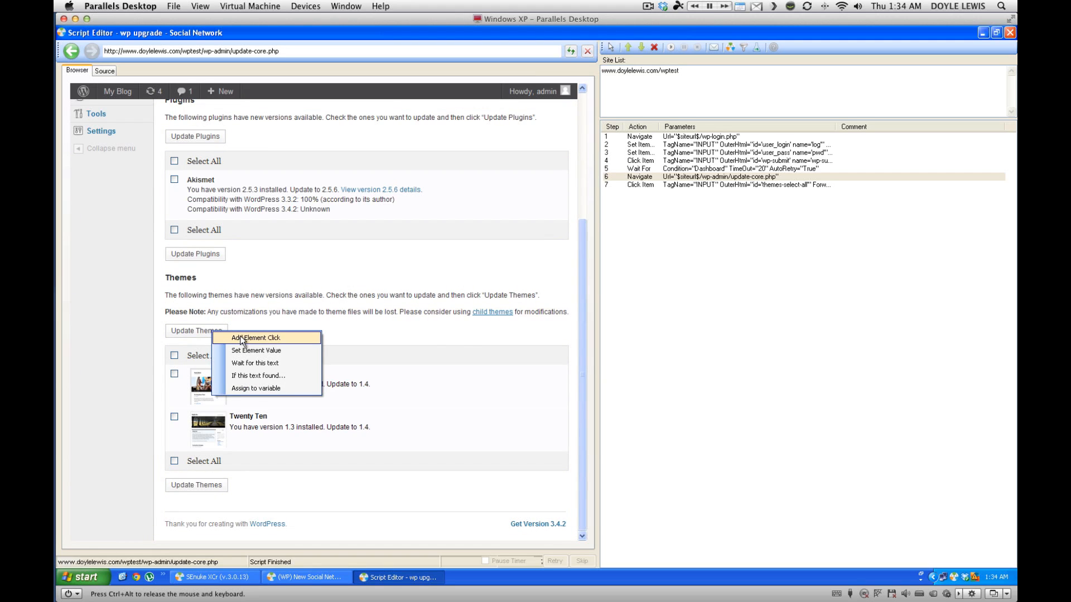
pyautogui.click(246, 338)
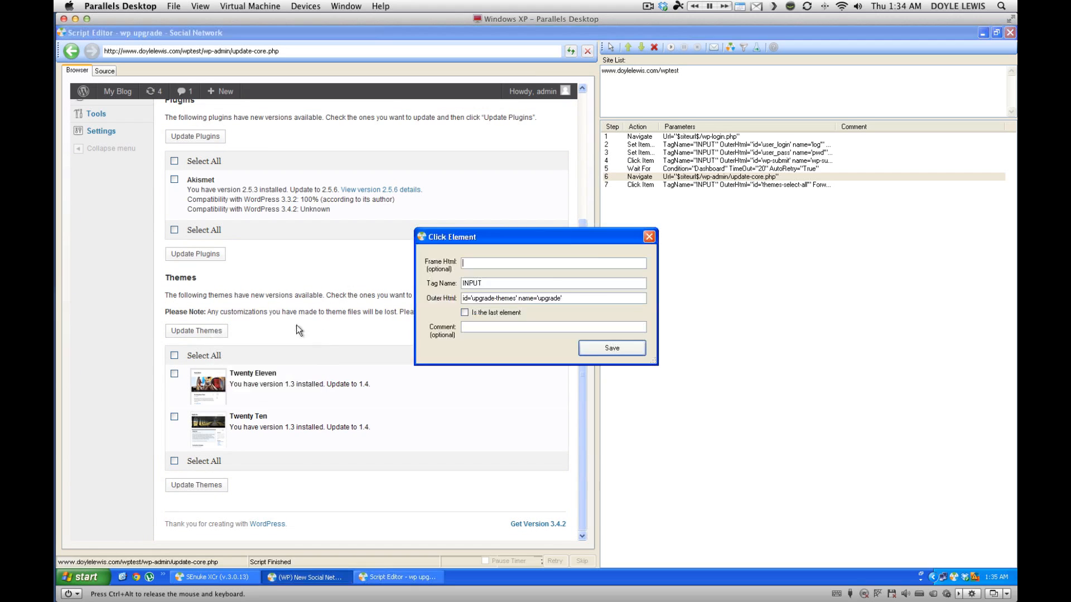
pyautogui.click(615, 348)
pyautogui.click(725, 185)
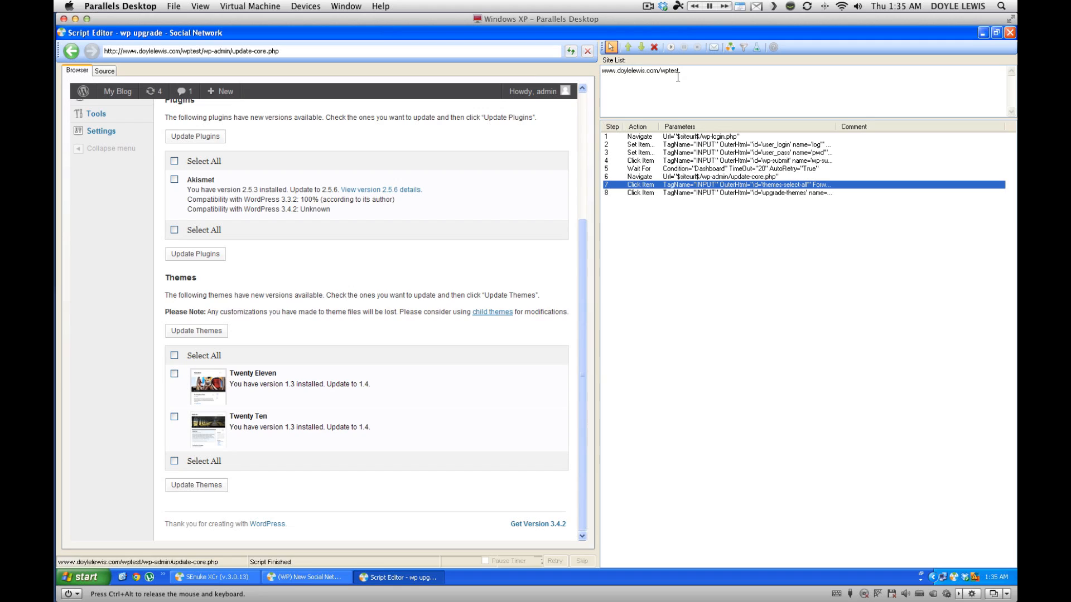
# Run the script from step 7 to update both themes, then add a wait for 'All updates have been completed.'.
pyautogui.click(671, 48)
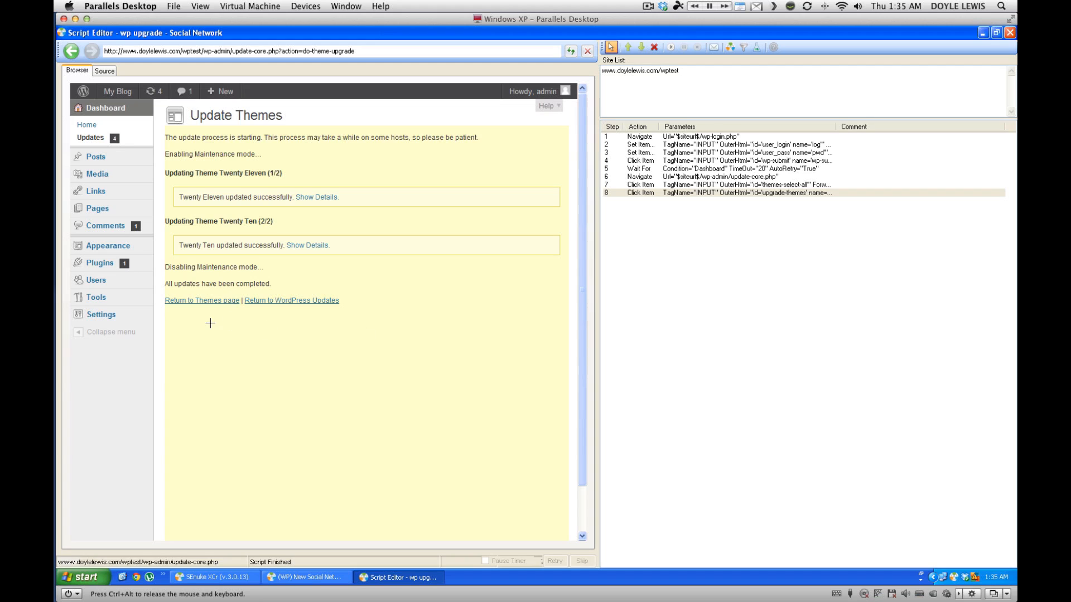
pyautogui.click(204, 285)
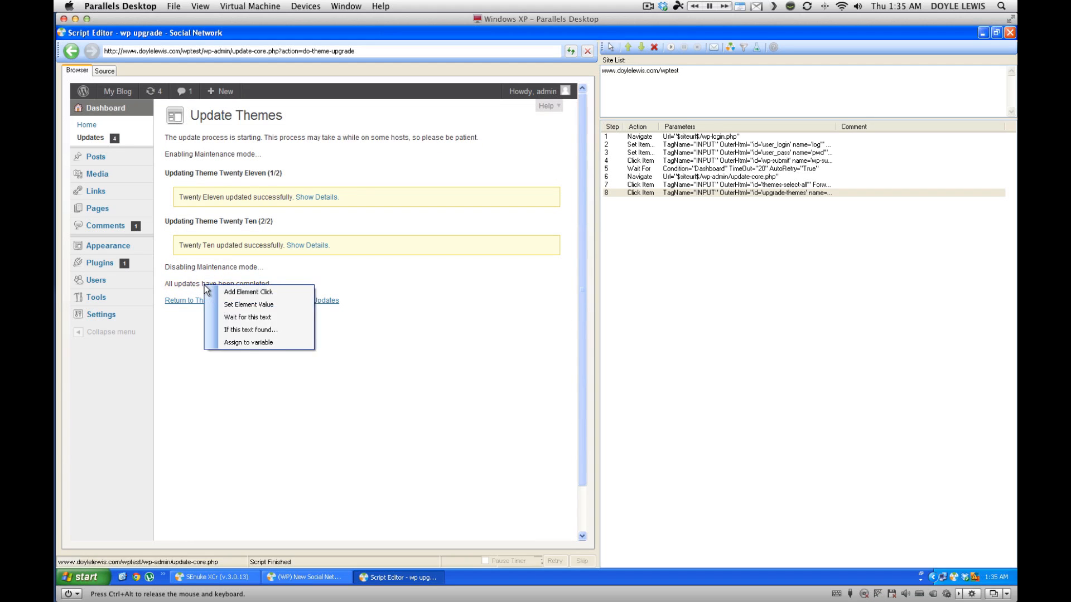
pyautogui.click(249, 317)
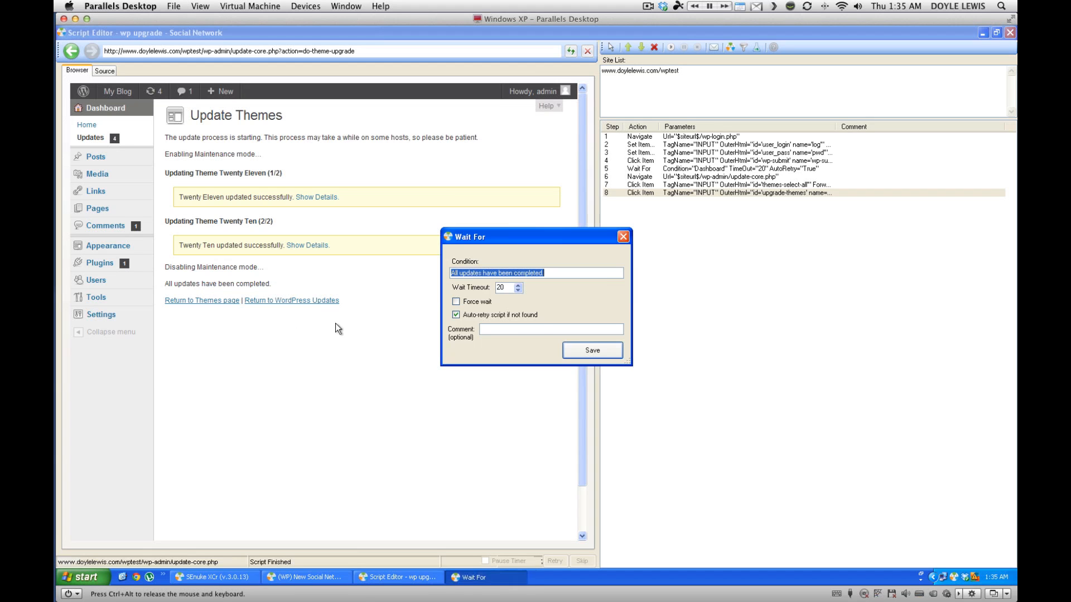
# Save step 9, waiting for 'All updates have been completed.' with a 20-second timeout.
pyautogui.click(589, 351)
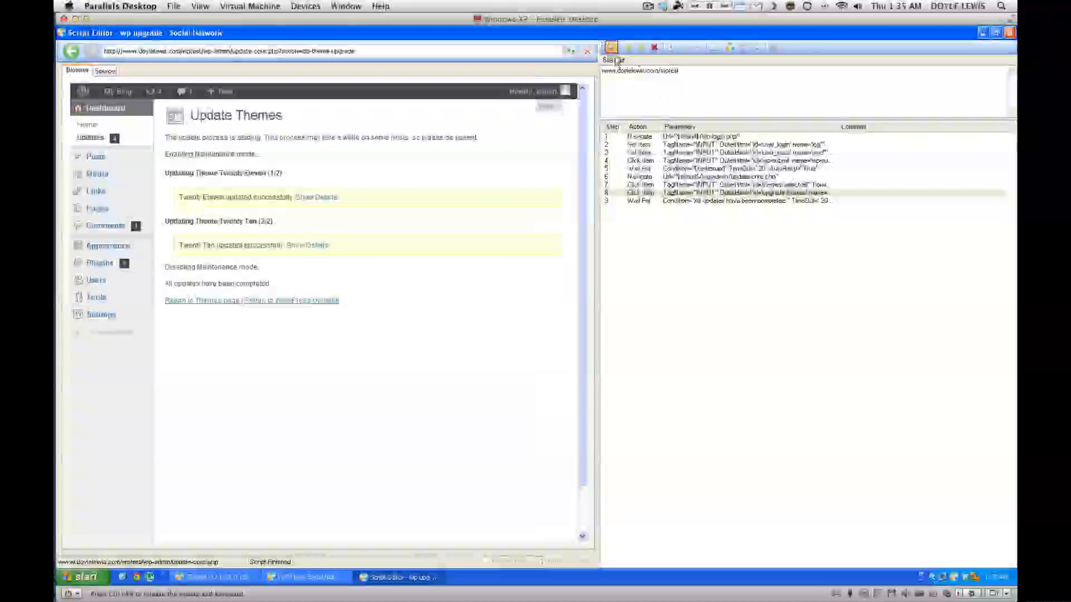
pyautogui.click(727, 177)
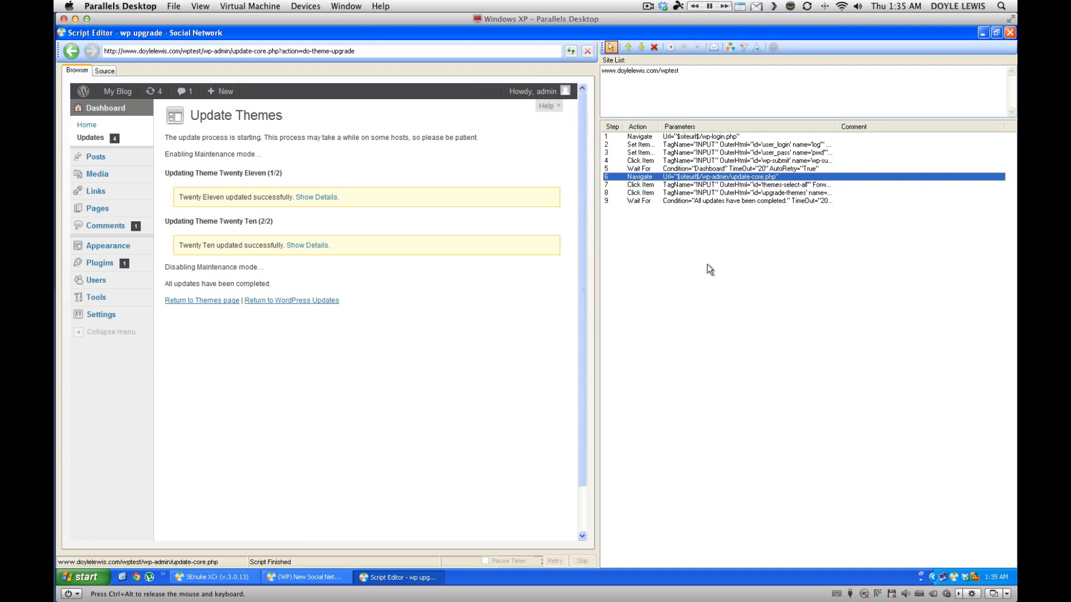
# Add step 10 navigating to $siteurl$/wp-admin/update-core.php after the completion wait.
pyautogui.rightClick(688, 180)
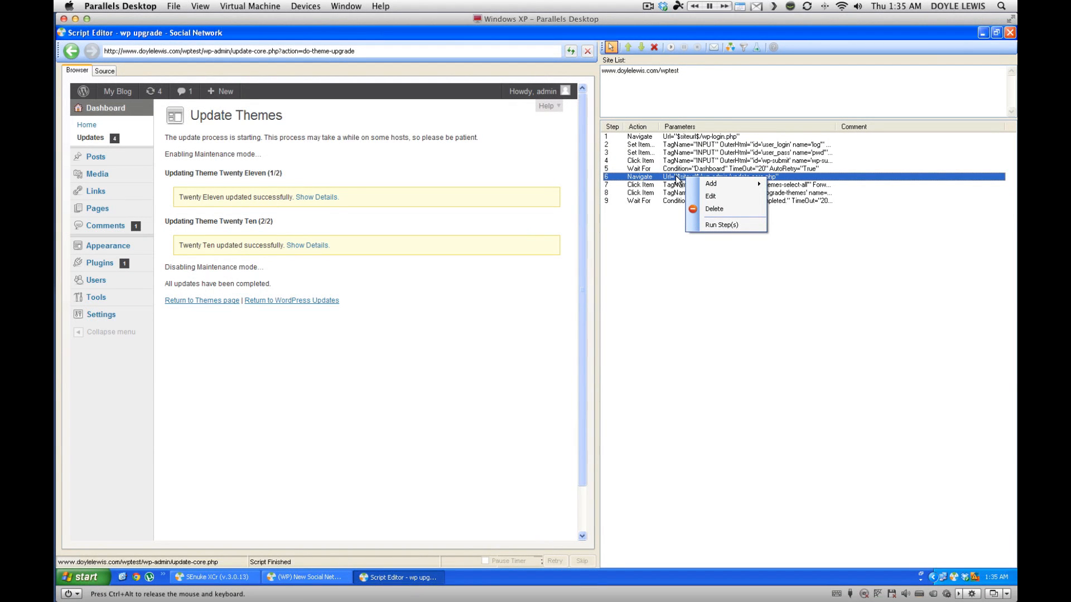
pyautogui.click(677, 177)
pyautogui.rightClick(675, 177)
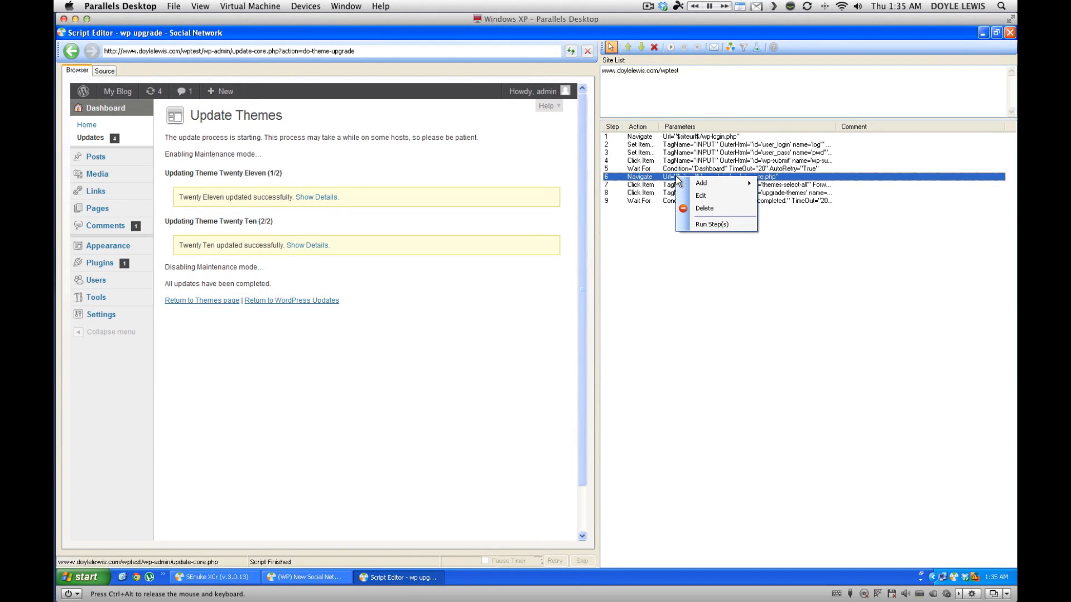
pyautogui.click(646, 250)
pyautogui.click(656, 179)
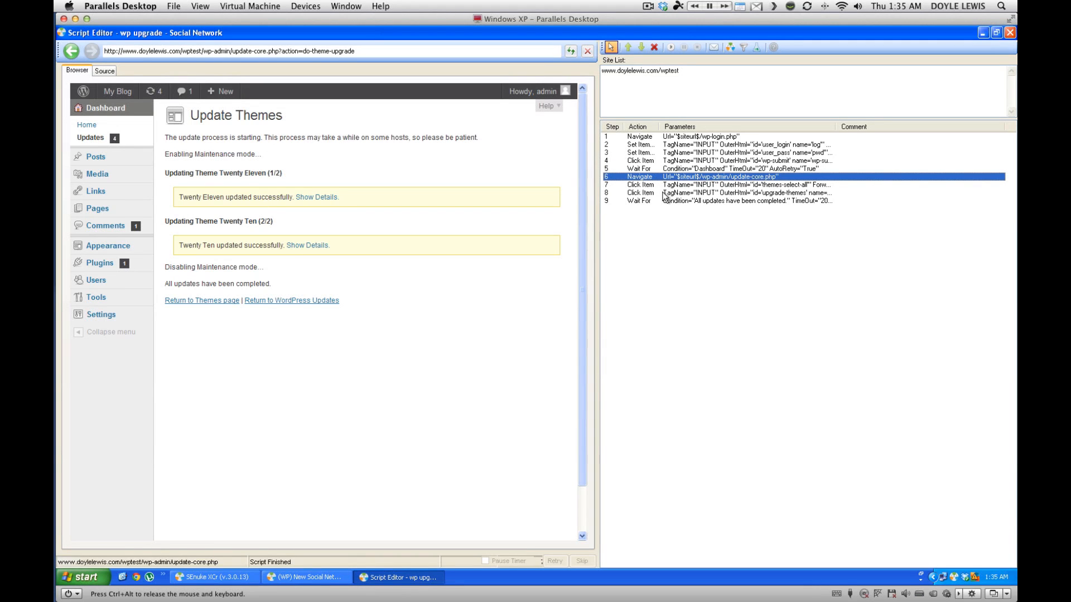
pyautogui.rightClick(673, 225)
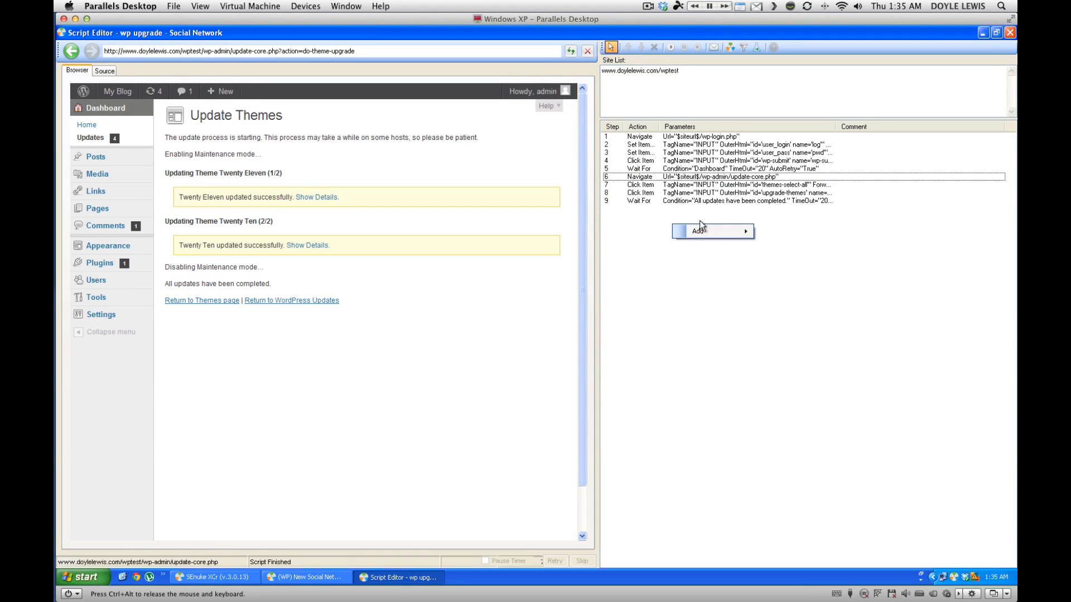
pyautogui.moveTo(698, 230)
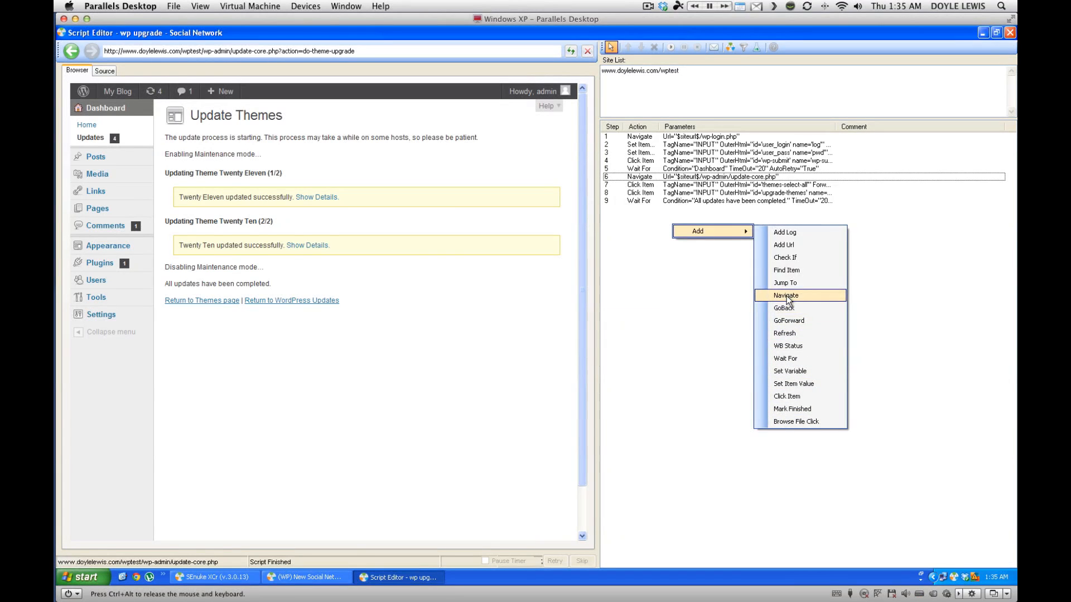
pyautogui.click(786, 295)
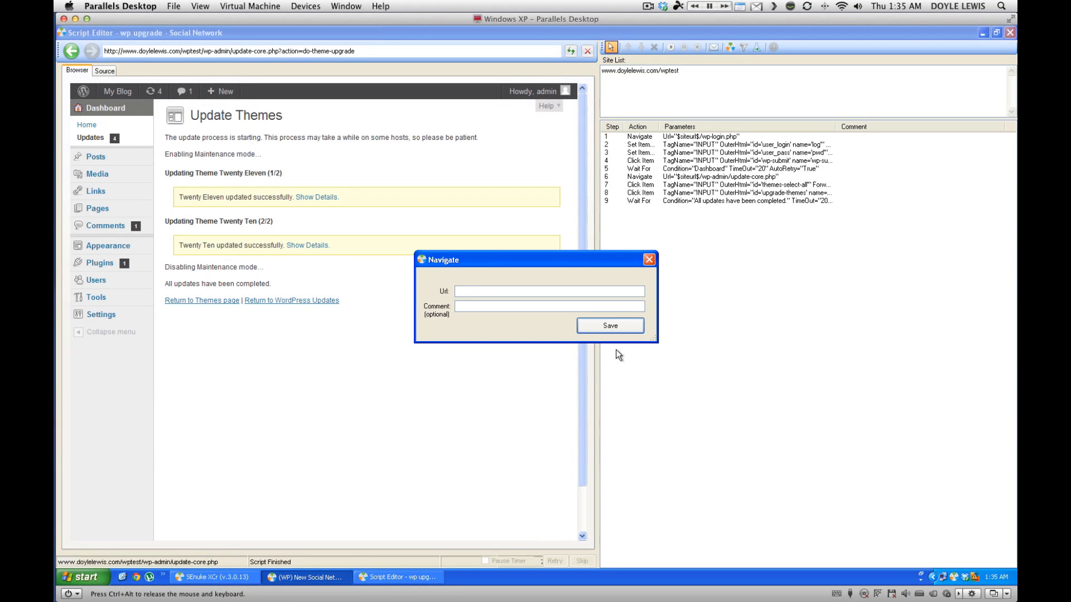
pyautogui.write('$siteurl$')
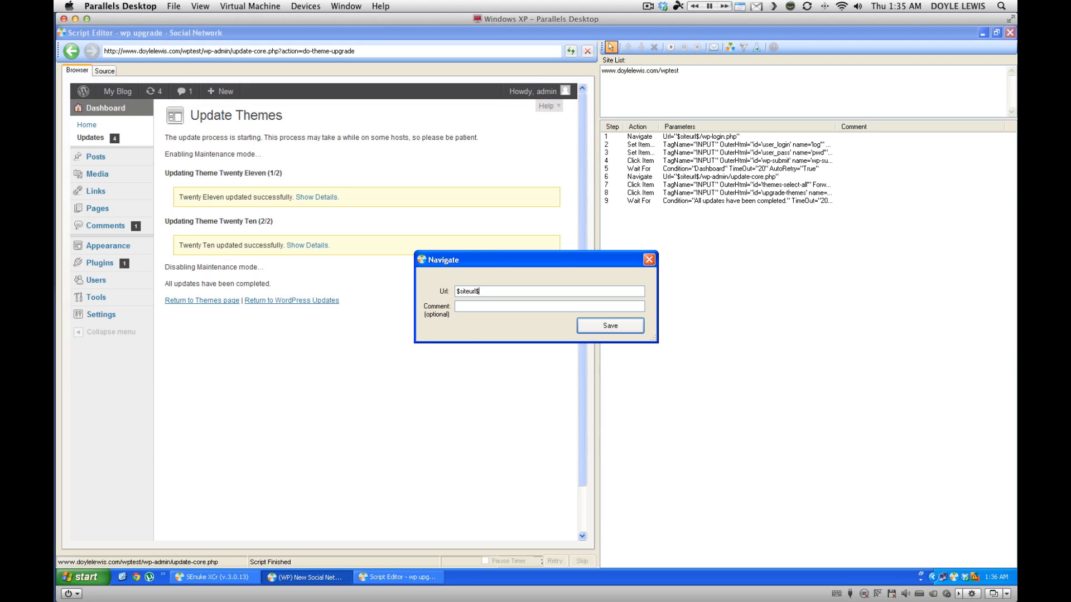
pyautogui.write('/wp-admin/update-core.php')
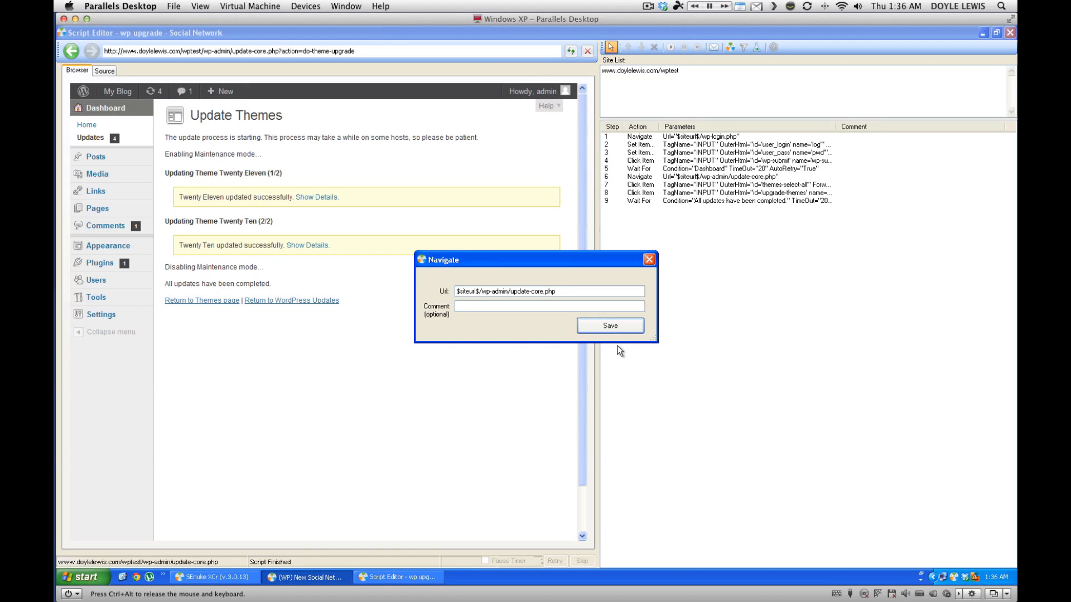
pyautogui.click(610, 327)
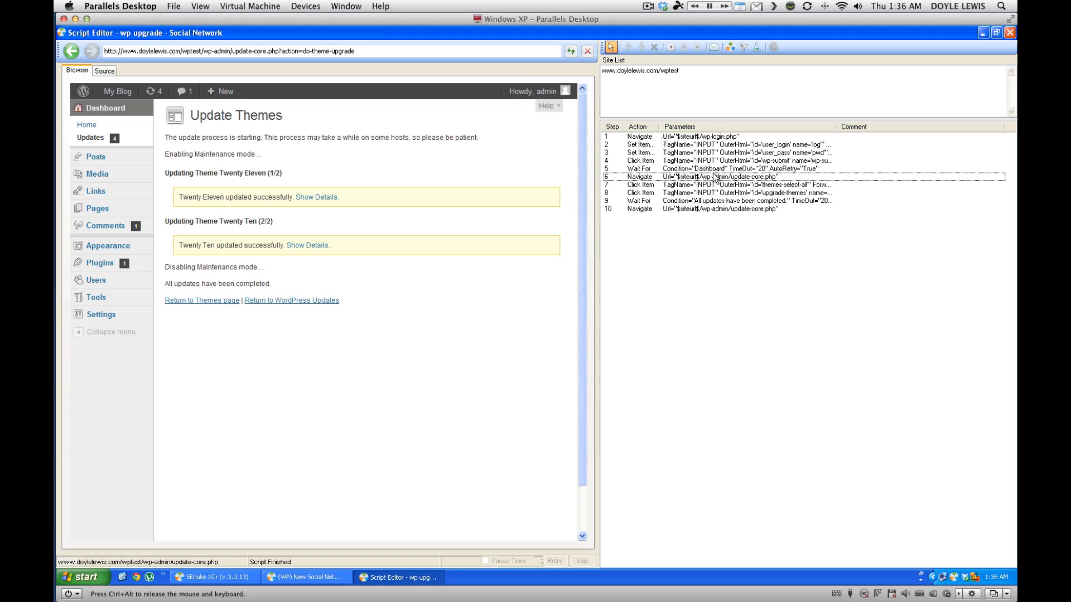
pyautogui.click(679, 209)
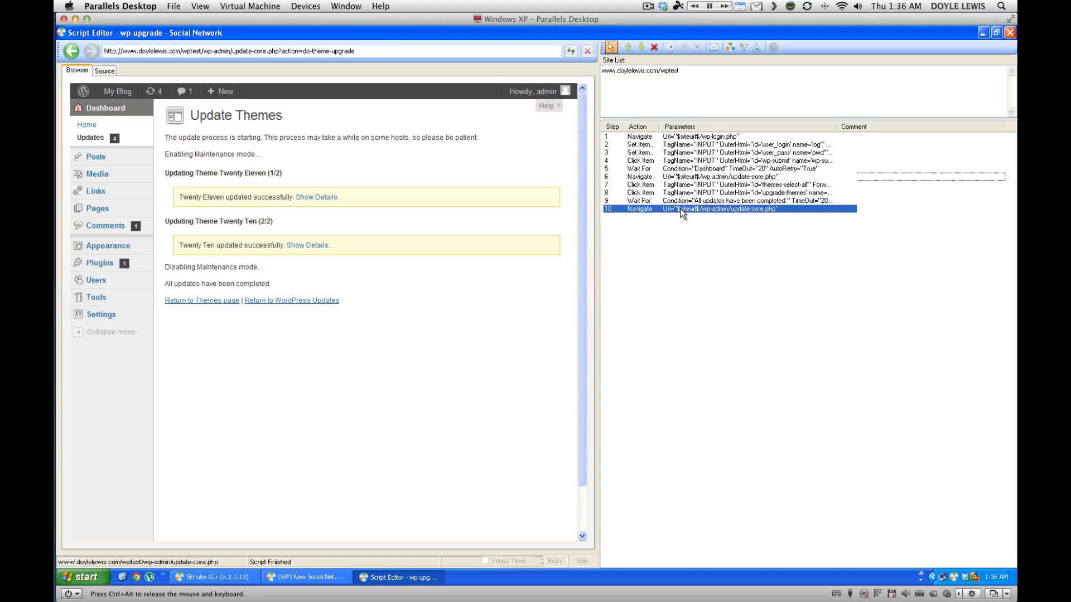
# Run the script from step 10, then add a click step ticking the plugins Select All checkbox.
pyautogui.click(670, 47)
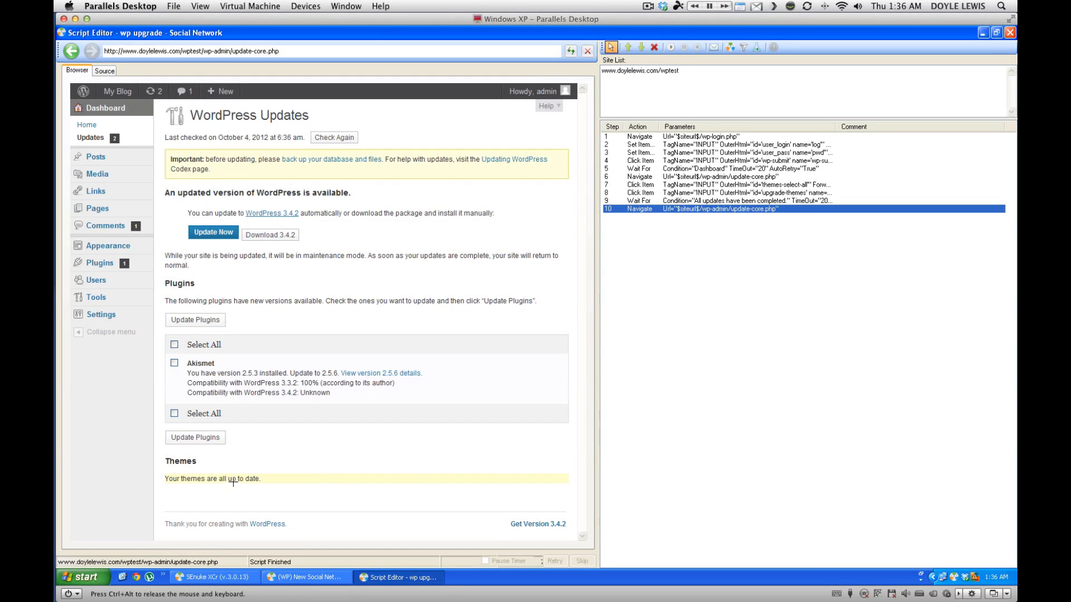
pyautogui.rightClick(174, 344)
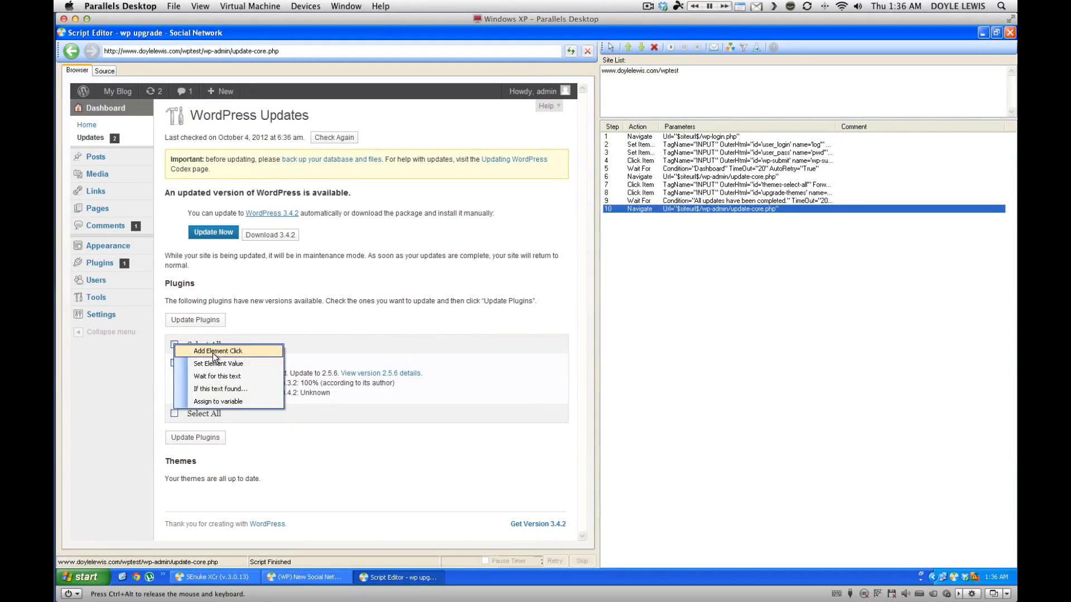
pyautogui.click(213, 352)
pyautogui.click(612, 348)
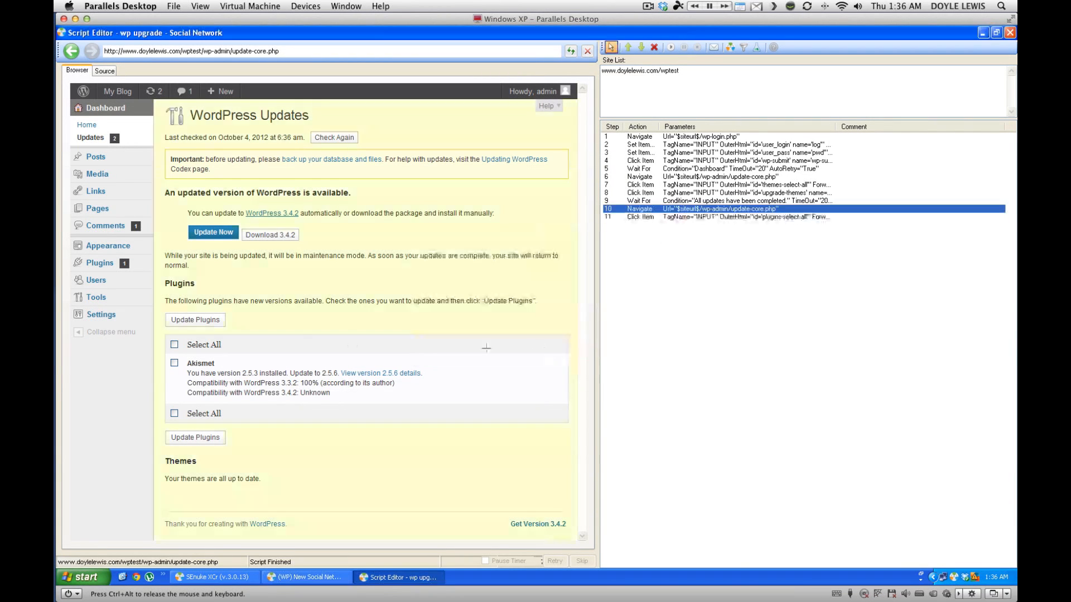
# Add an Update Plugins click step and run from step 11, updating Akismet.
pyautogui.rightClick(192, 322)
pyautogui.click(229, 330)
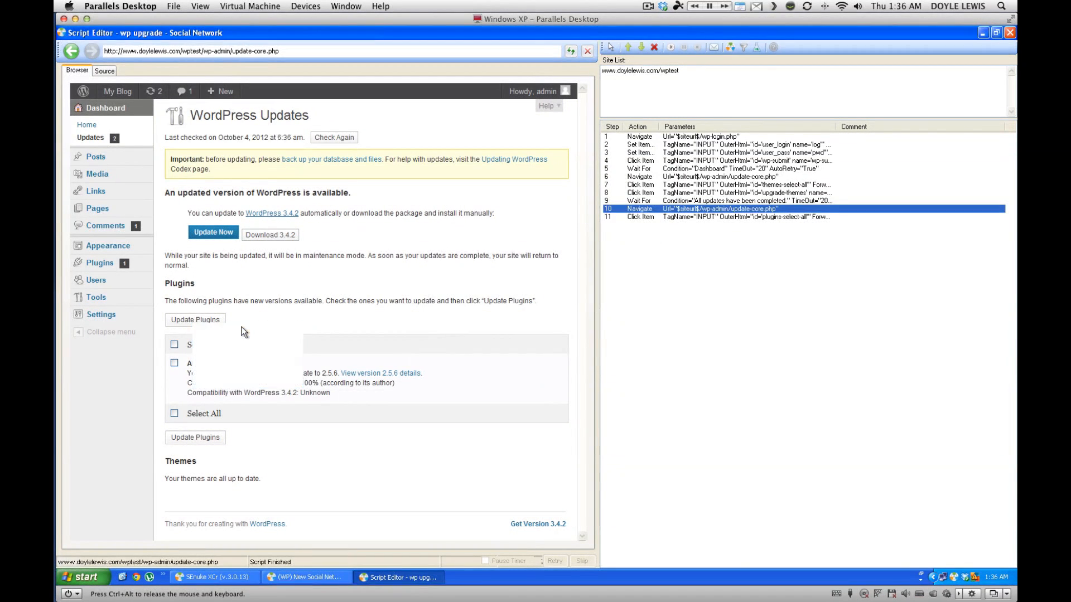
pyautogui.click(602, 352)
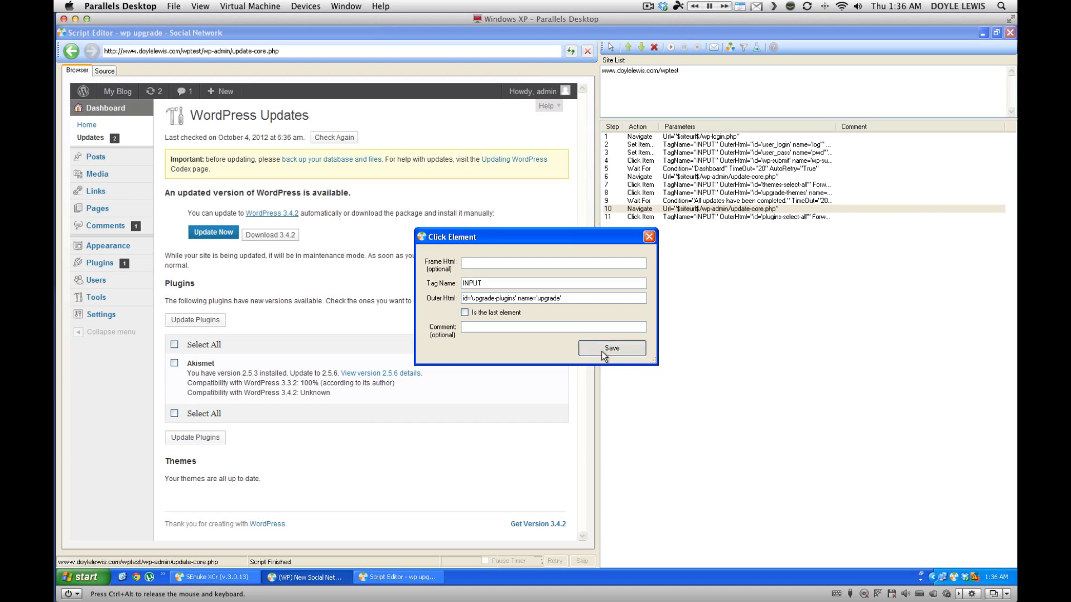
pyautogui.click(680, 217)
pyautogui.click(671, 47)
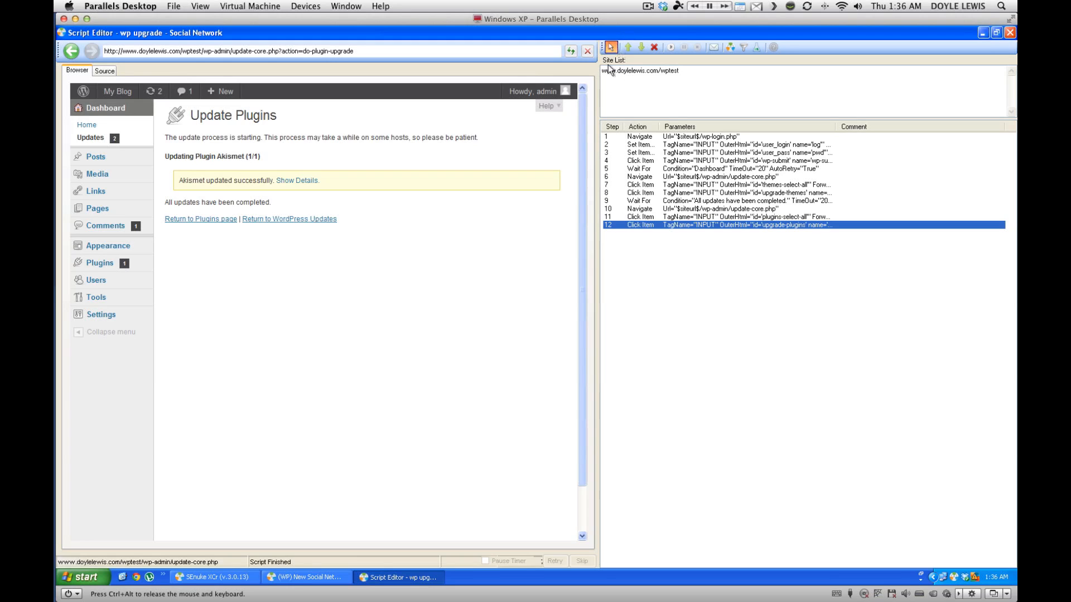
# Add step 13 waiting for 'All updates have been completed.' with a 20-second timeout.
pyautogui.click(196, 203)
pyautogui.click(248, 236)
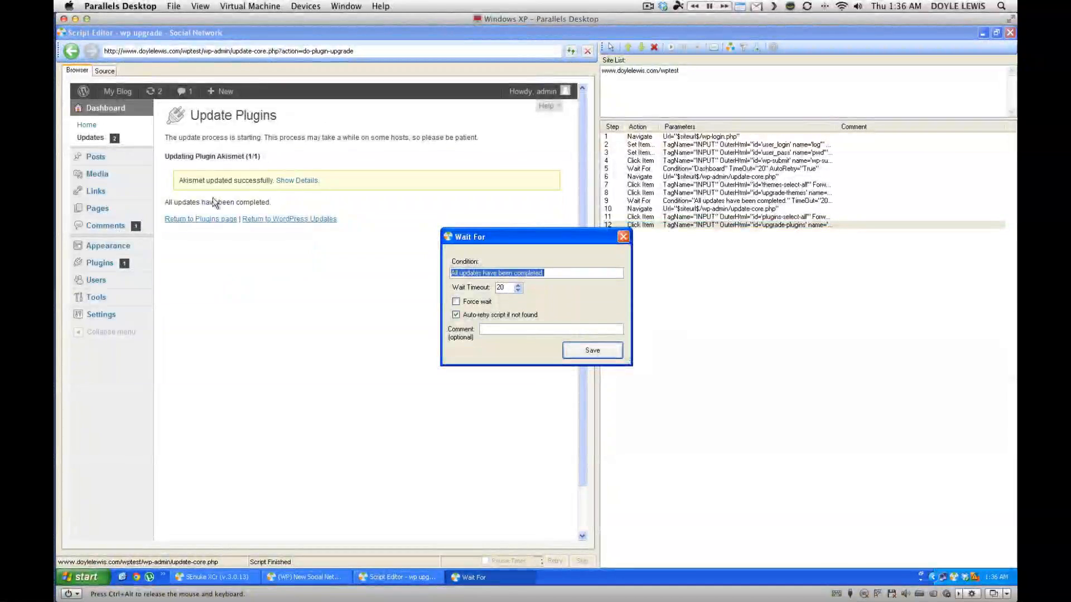
pyautogui.click(589, 351)
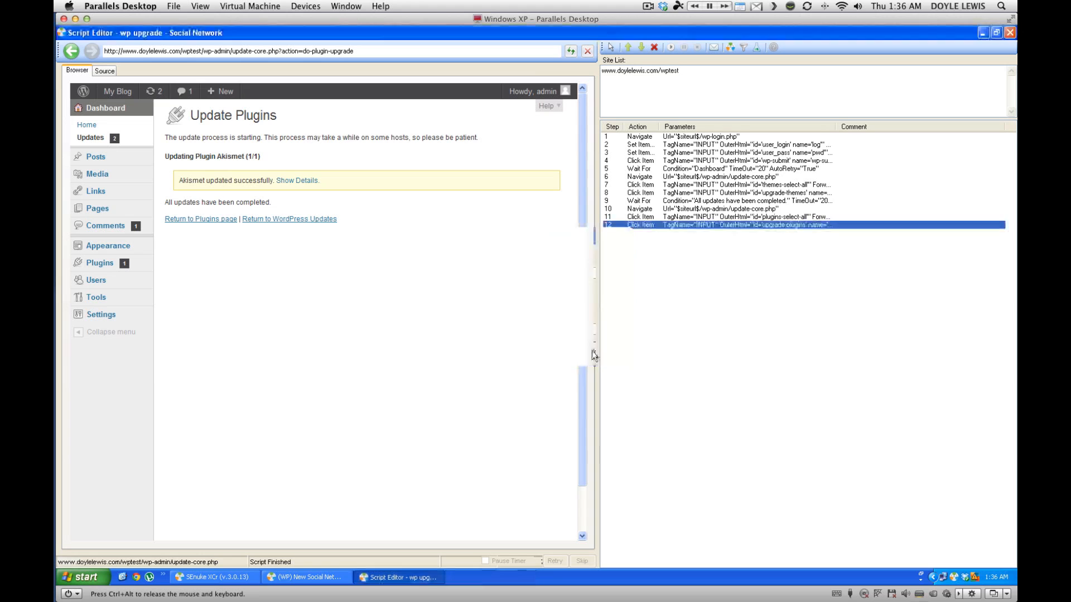
pyautogui.click(680, 234)
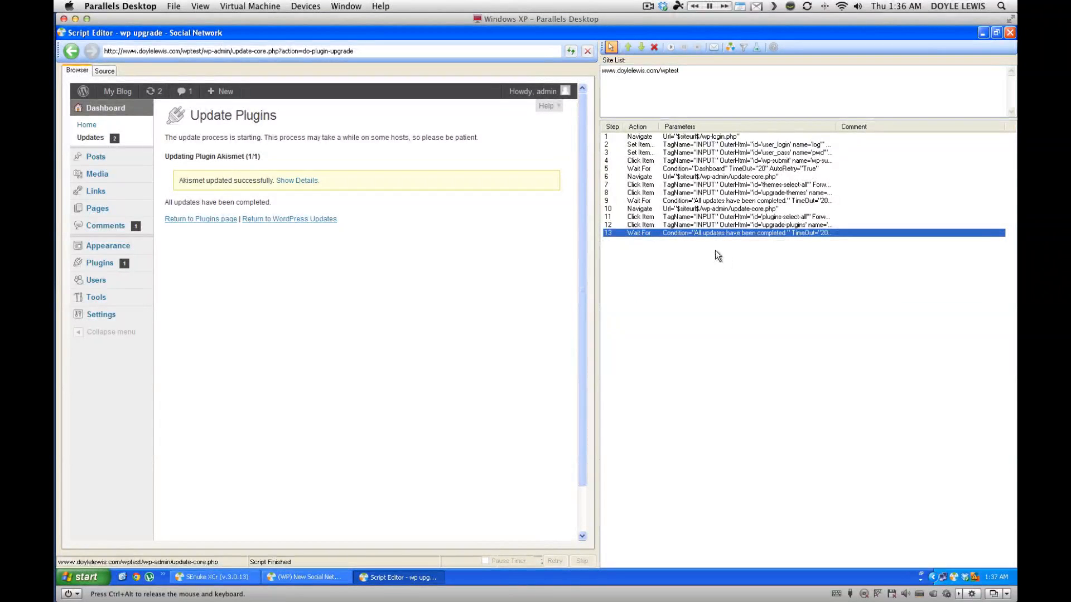
# Add step 14 navigating to $siteurl$/wp-admin/update-core.php and run it to show everything up to date.
pyautogui.rightClick(673, 283)
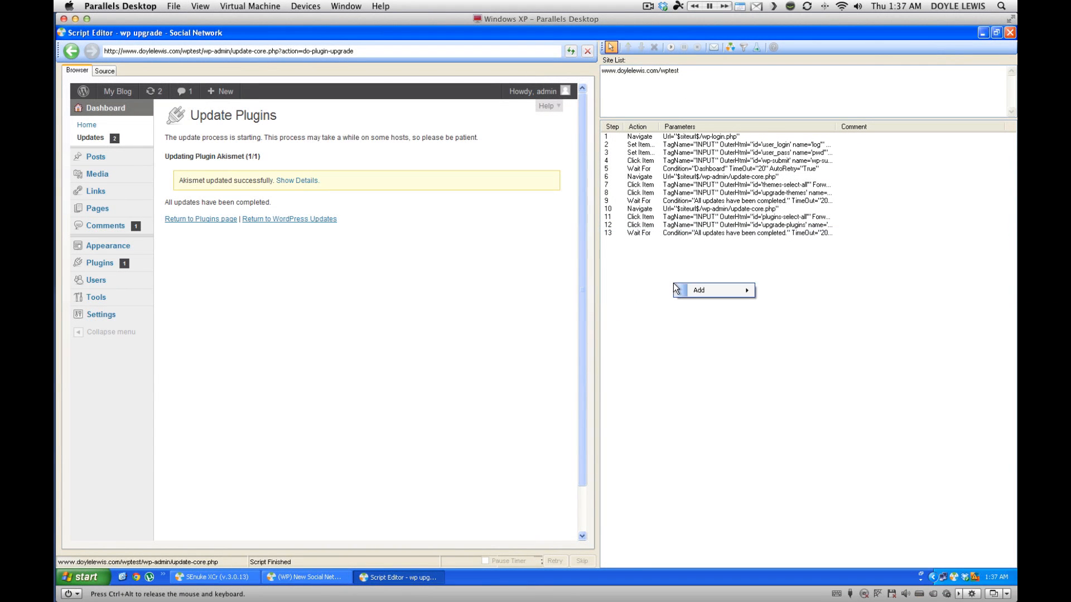
pyautogui.moveTo(725, 290)
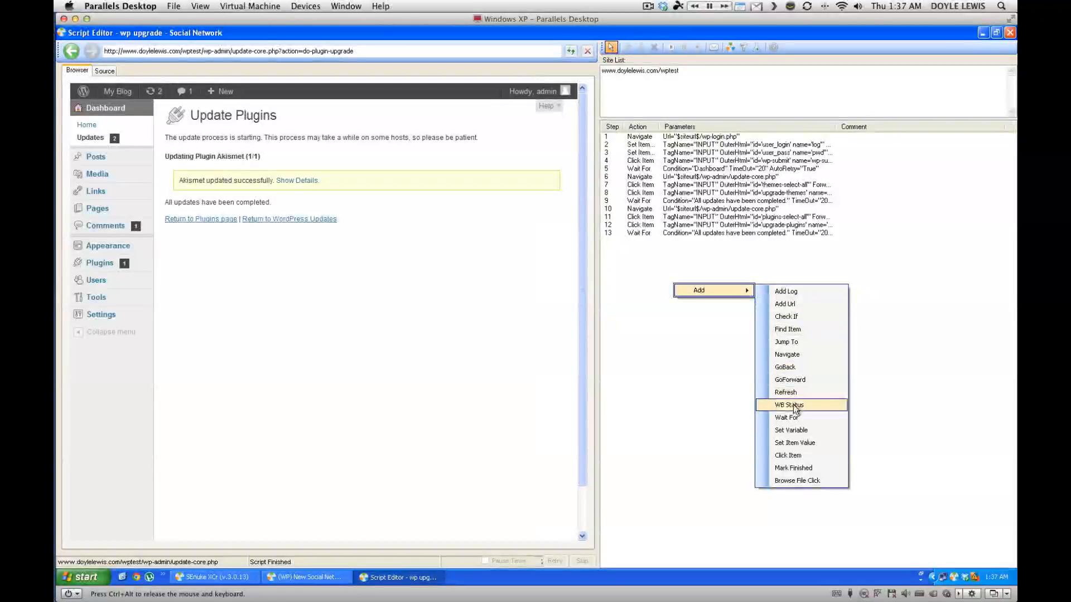
pyautogui.click(793, 356)
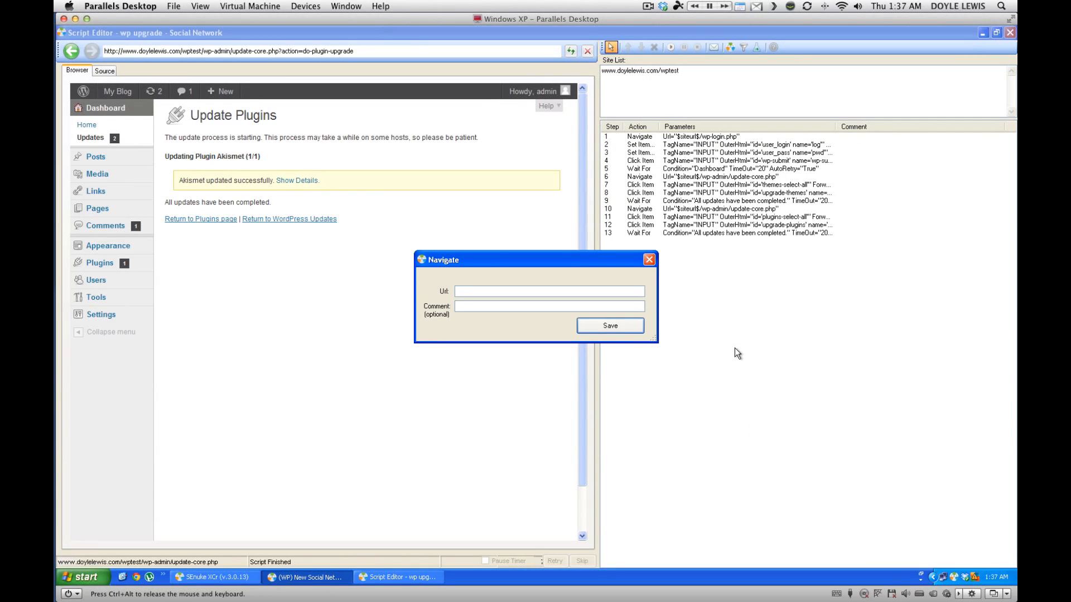
pyautogui.write('$siteur')
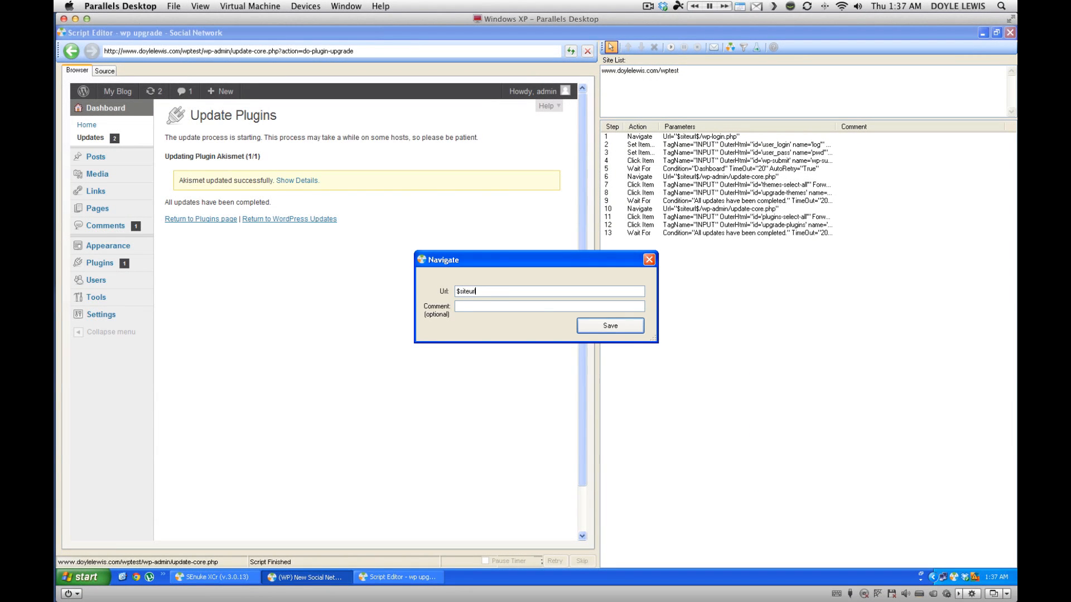
pyautogui.write('l$/wp-admin/update.core.p')
pyautogui.press('BackSpace')
pyautogui.write('-core.php')
pyautogui.press('Return')
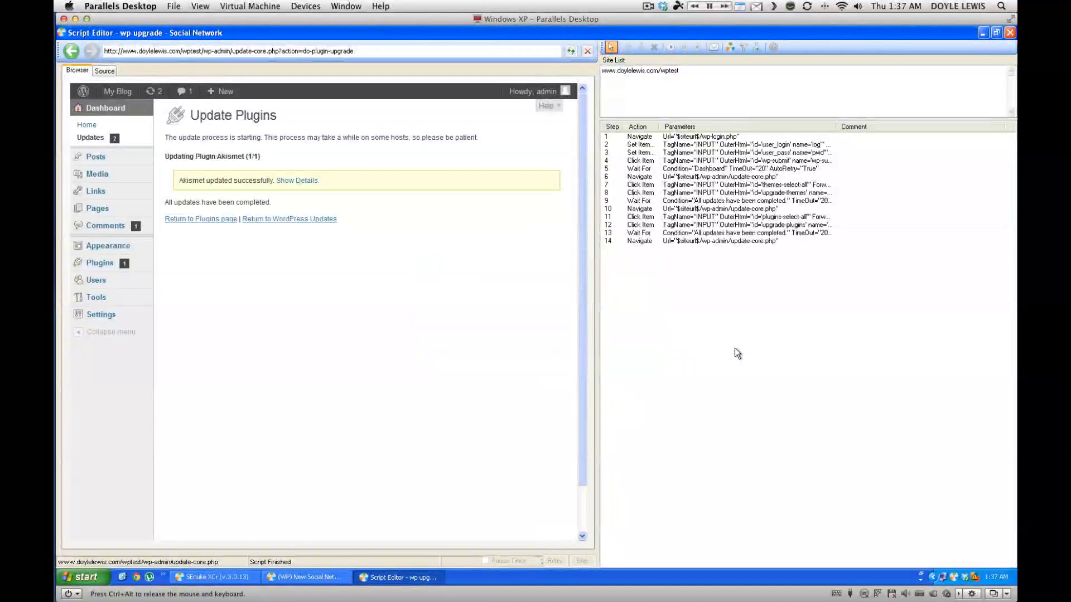
pyautogui.click(711, 240)
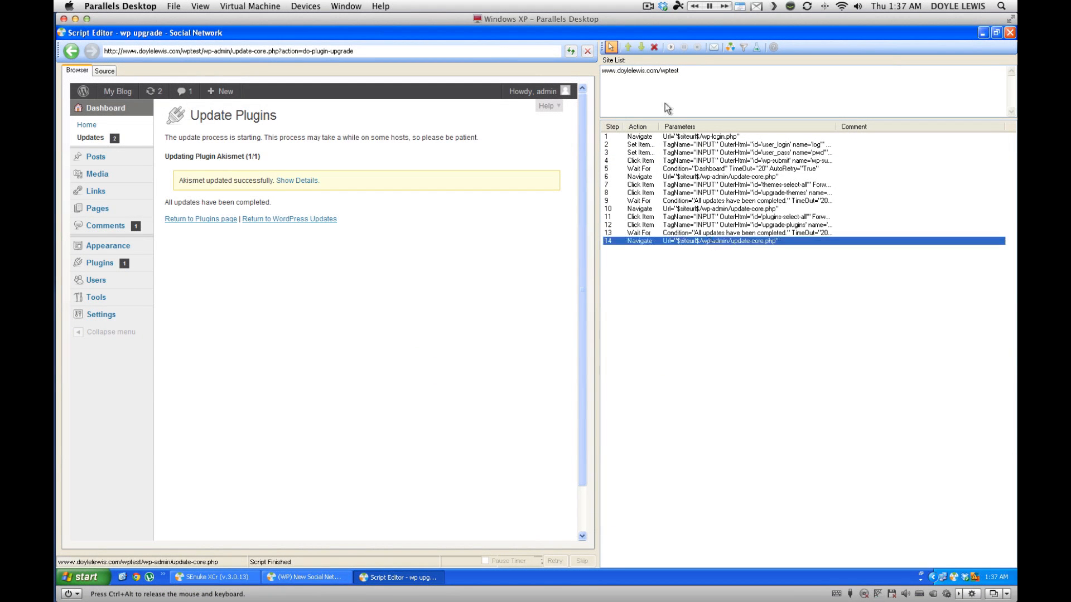
pyautogui.click(670, 48)
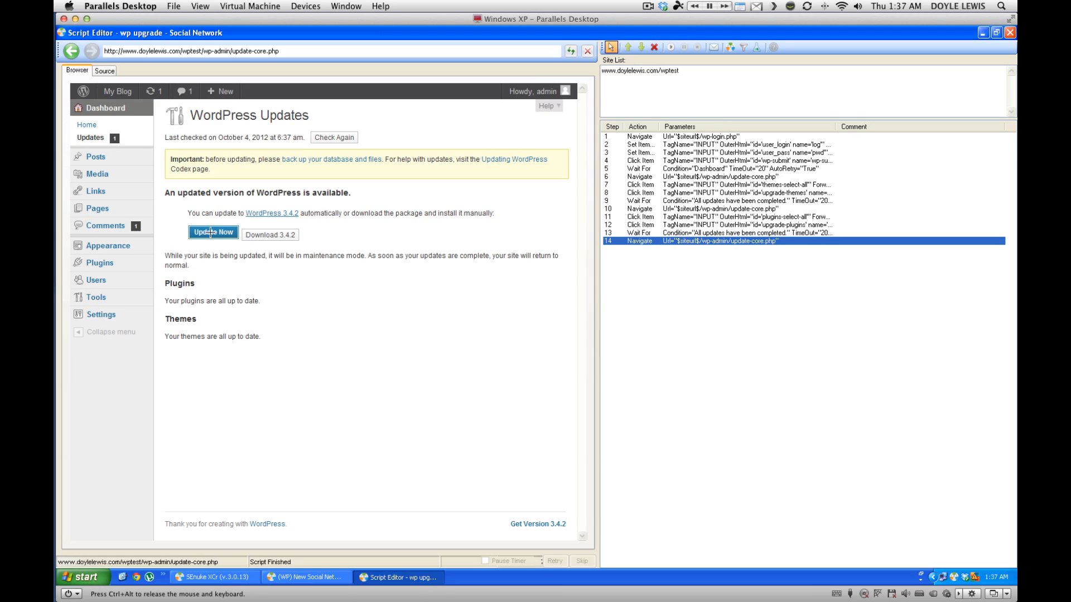
# Add step 15 clicking Update Now and run it, upgrading WordPress to 3.4.2.
pyautogui.click(210, 233)
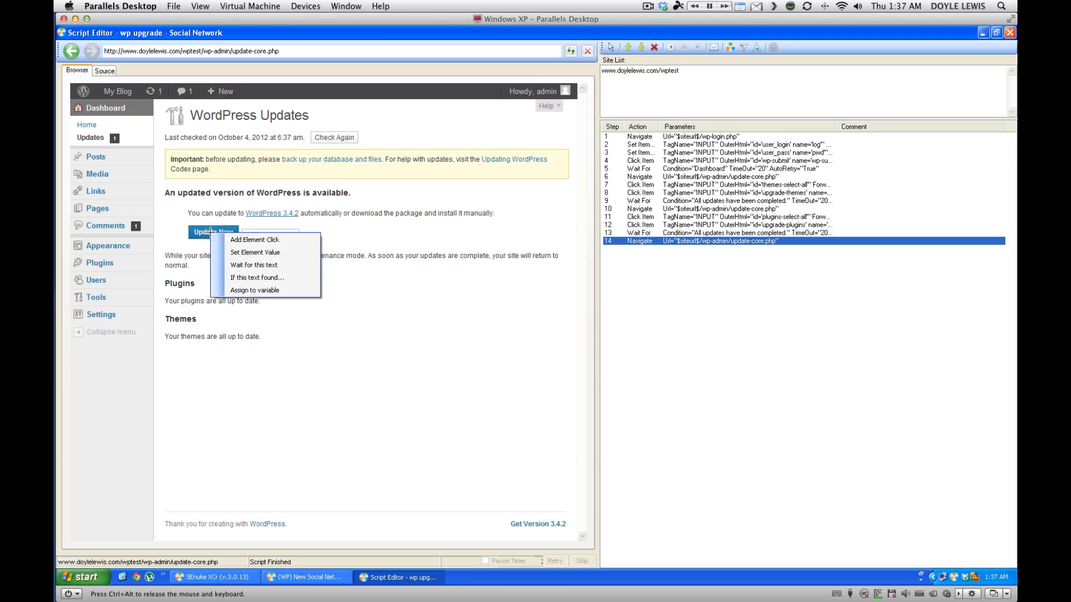
pyautogui.click(260, 241)
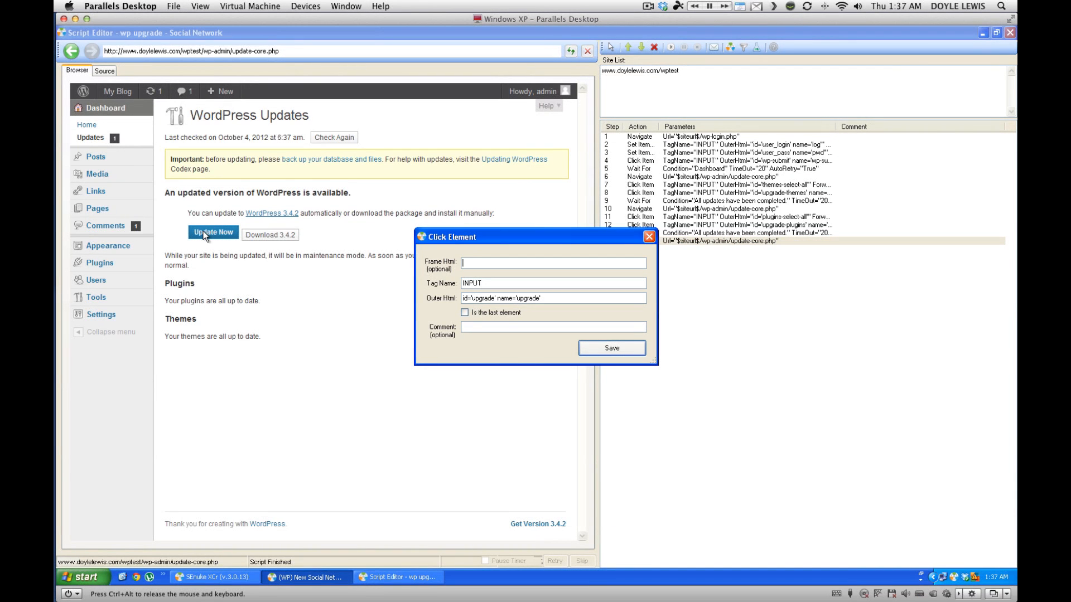
pyautogui.click(612, 349)
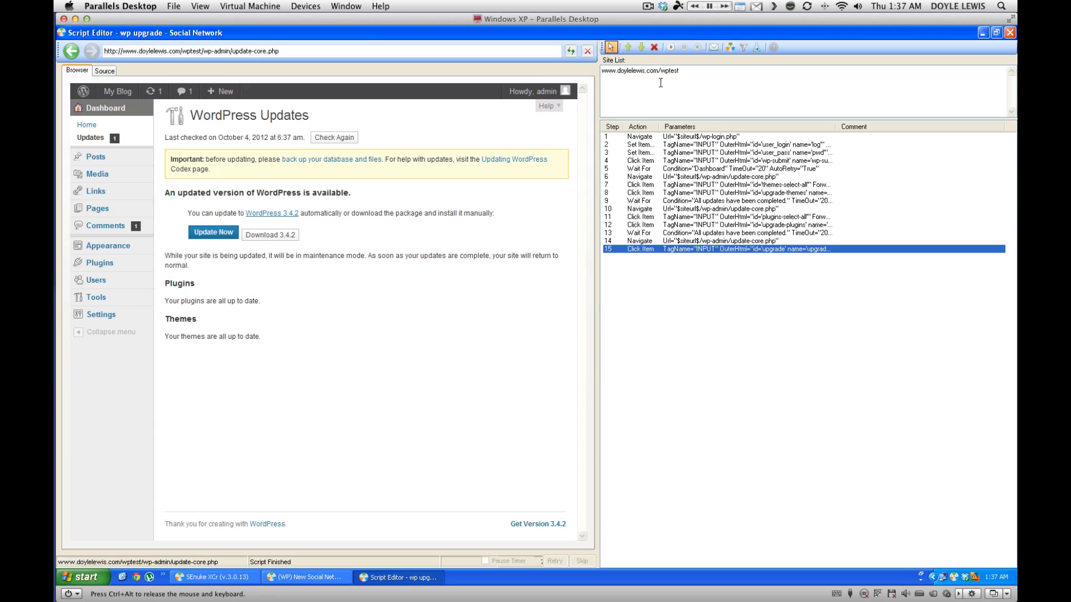
pyautogui.click(671, 48)
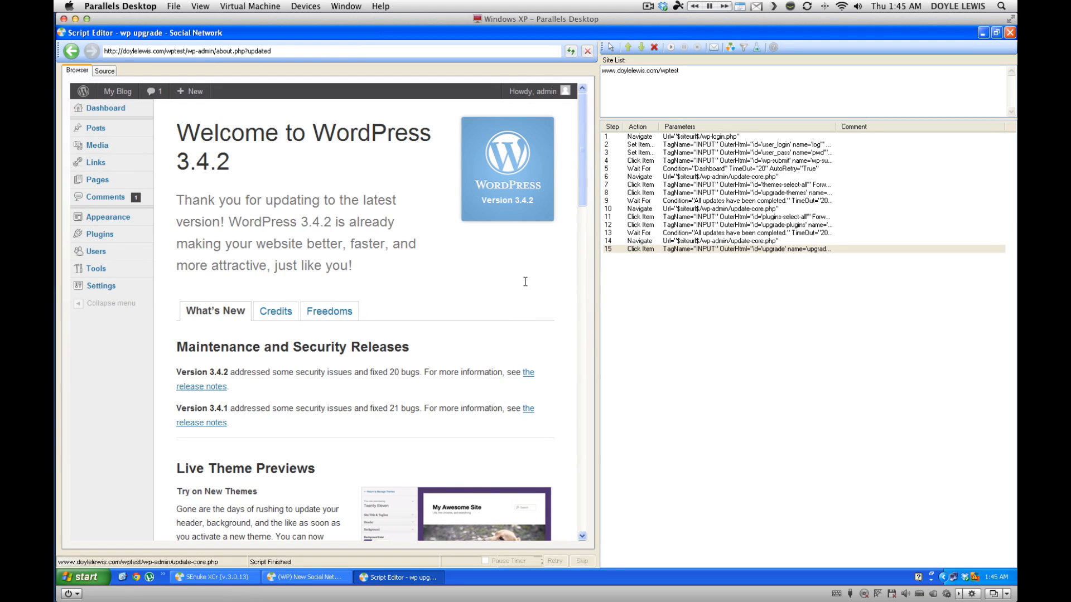
# Add step 16 waiting for the 'Go to Dashboard' text on the welcome page.
pyautogui.scroll(-15, 401, 292)
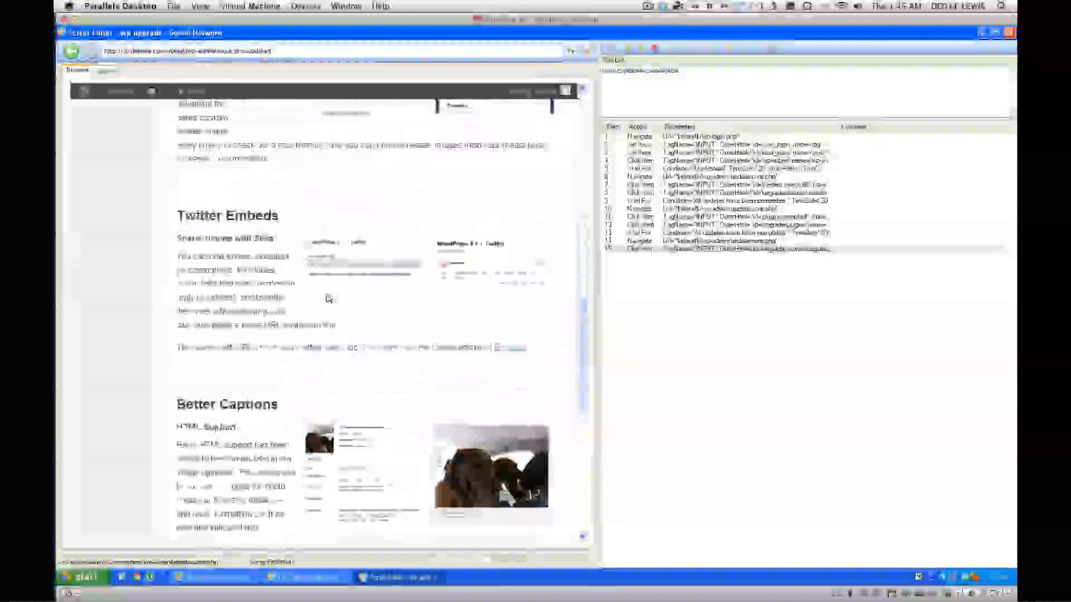
pyautogui.scroll(-10, 328, 298)
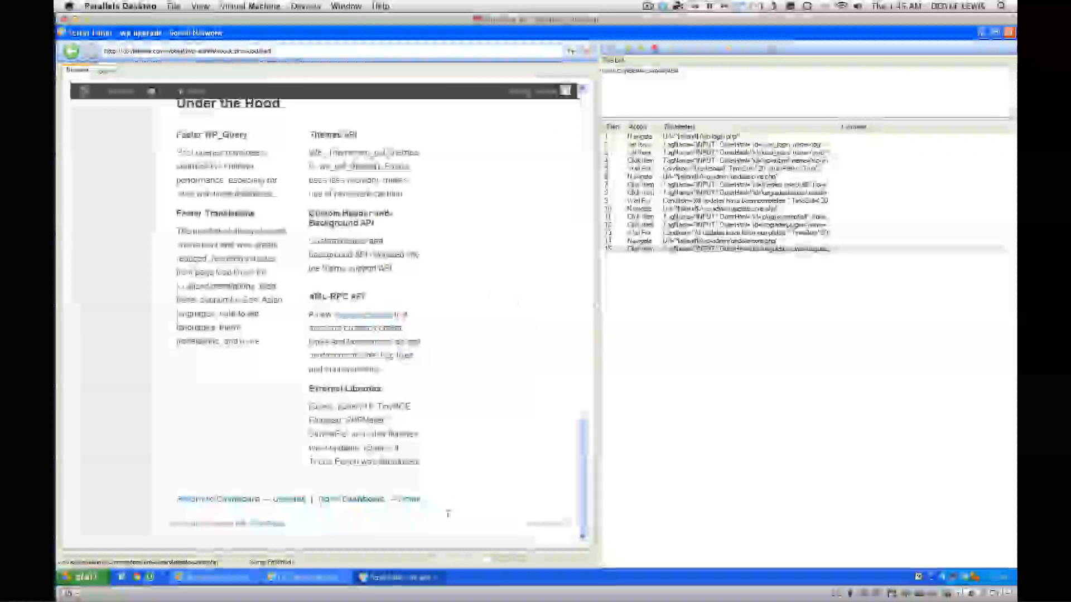
pyautogui.click(611, 48)
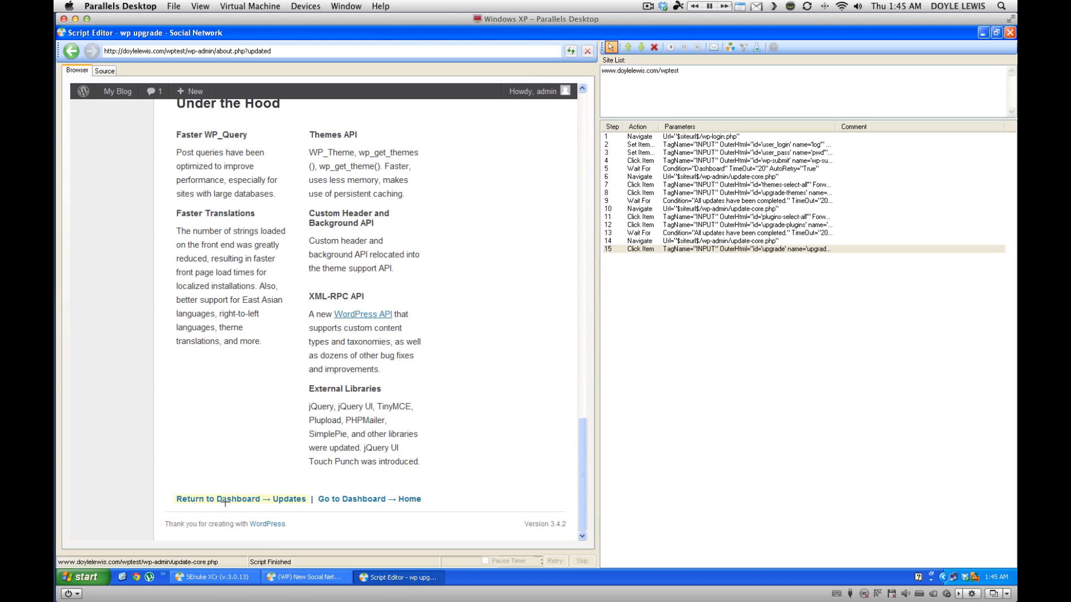
pyautogui.rightClick(346, 500)
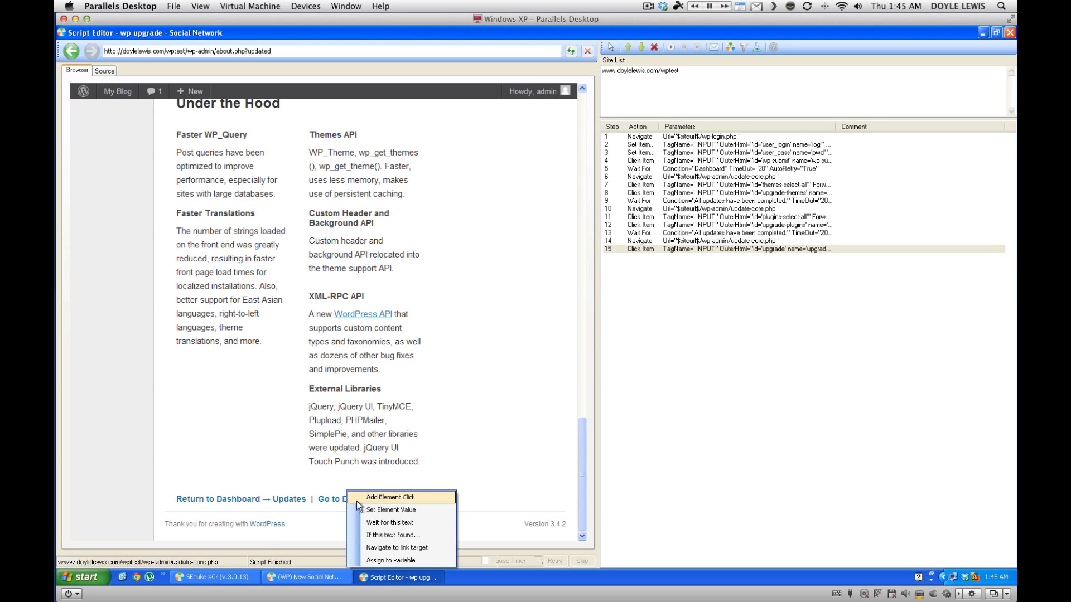
pyautogui.click(380, 519)
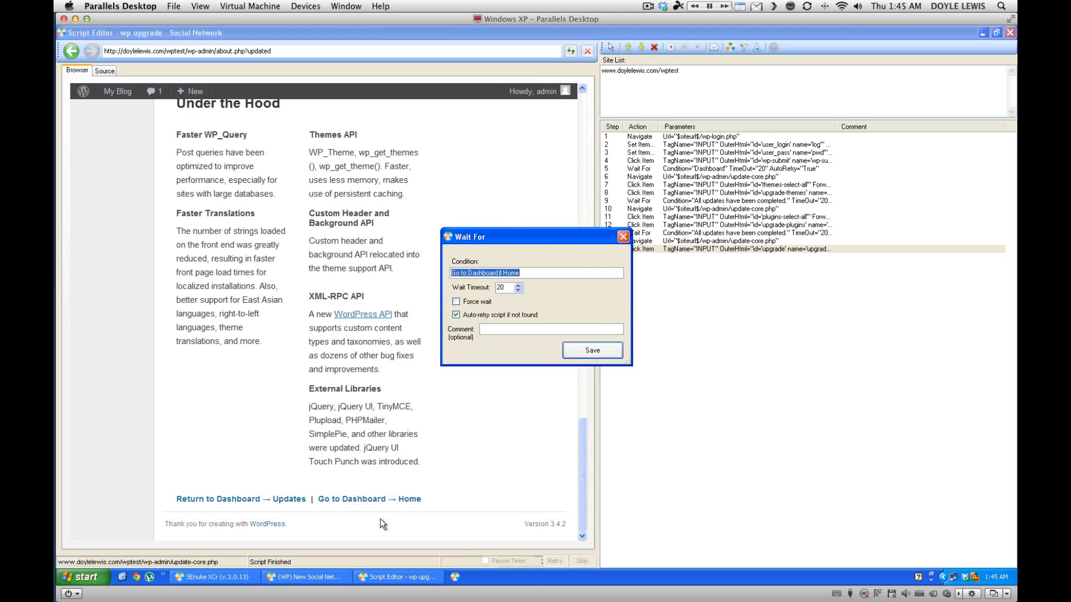
pyautogui.click(537, 274)
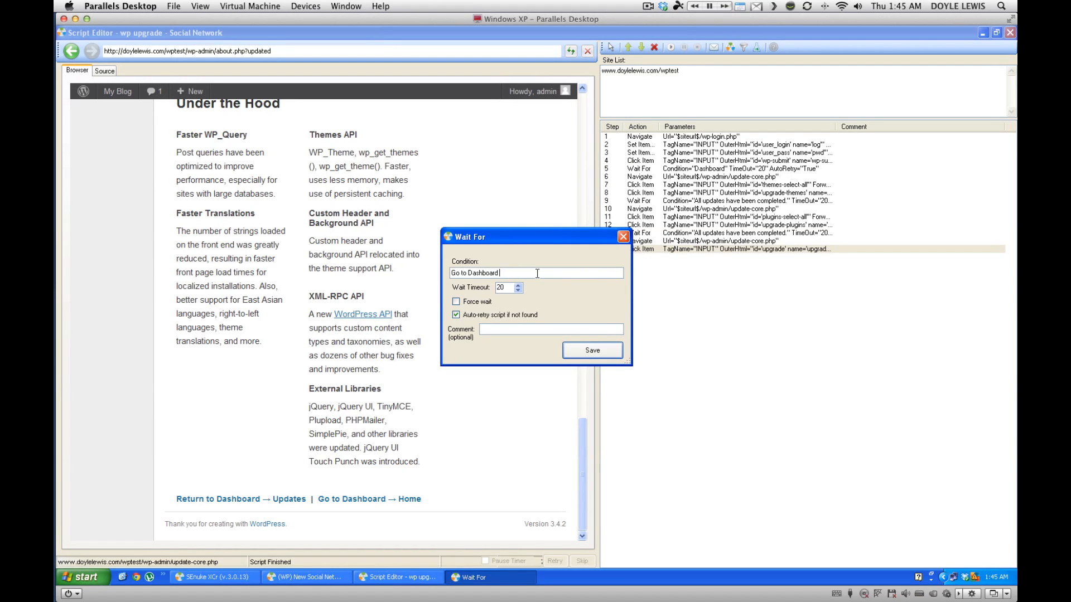
pyautogui.press('Return')
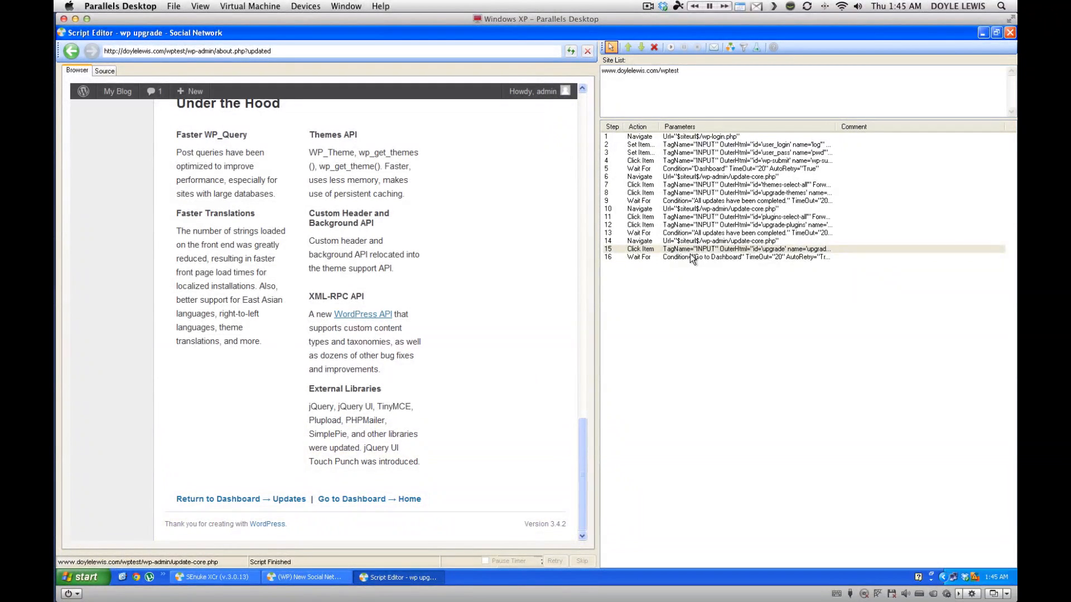
pyautogui.click(692, 258)
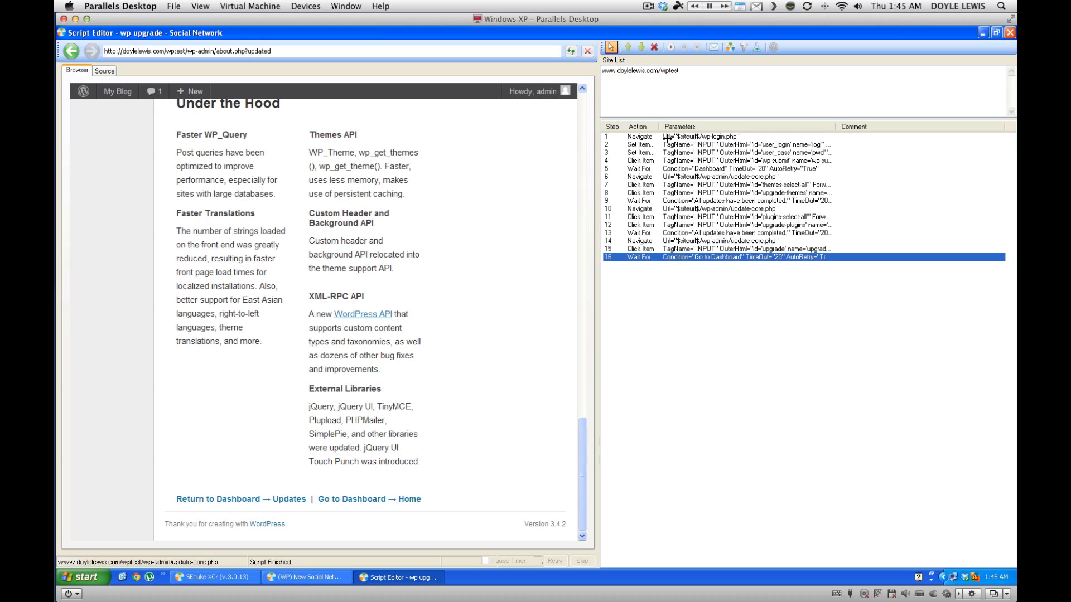
# Append a Mark Finished step 17 and widen the Parameters column.
pyautogui.rightClick(690, 285)
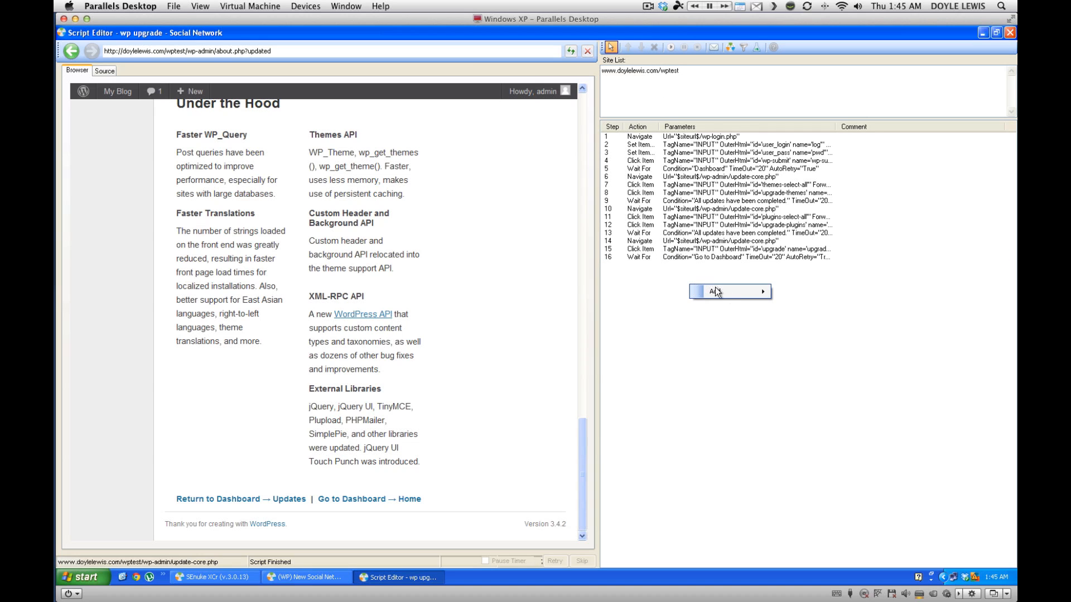
pyautogui.moveTo(724, 295)
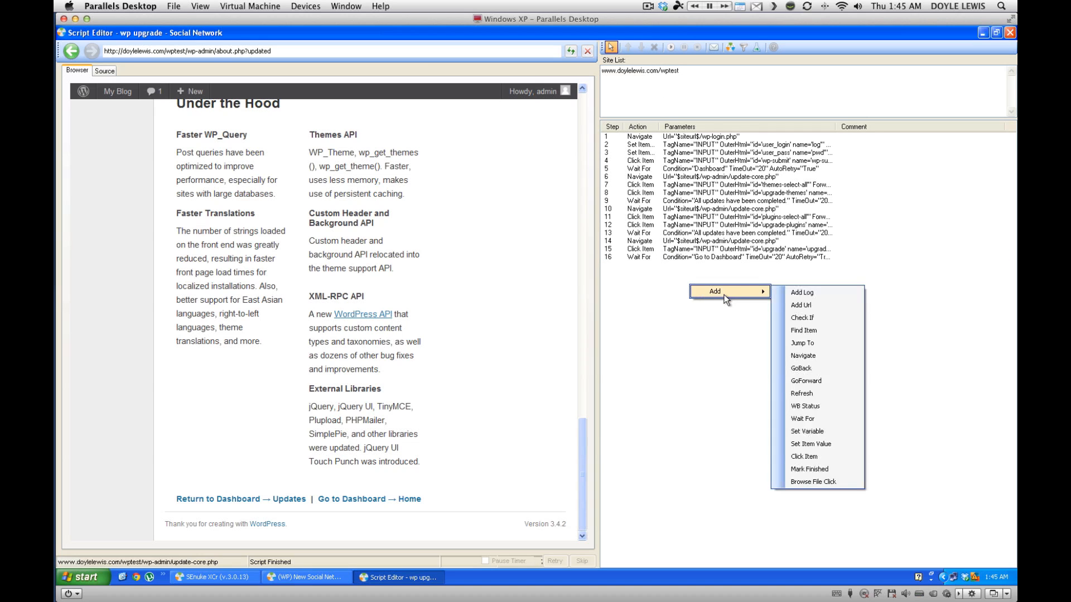
pyautogui.click(810, 472)
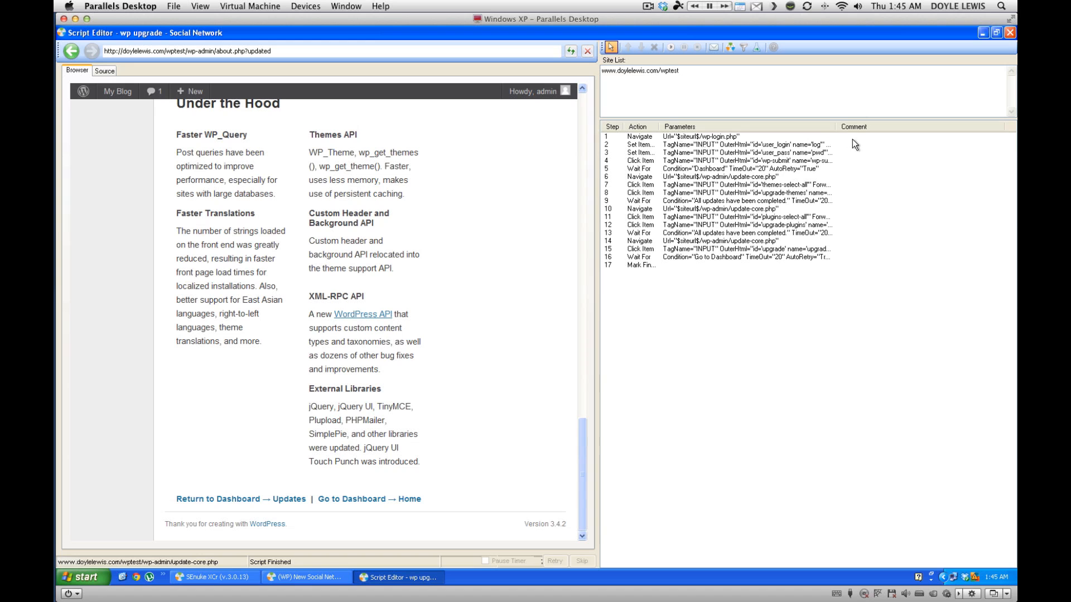
pyautogui.moveTo(830, 126); pyautogui.dragTo(874, 126)
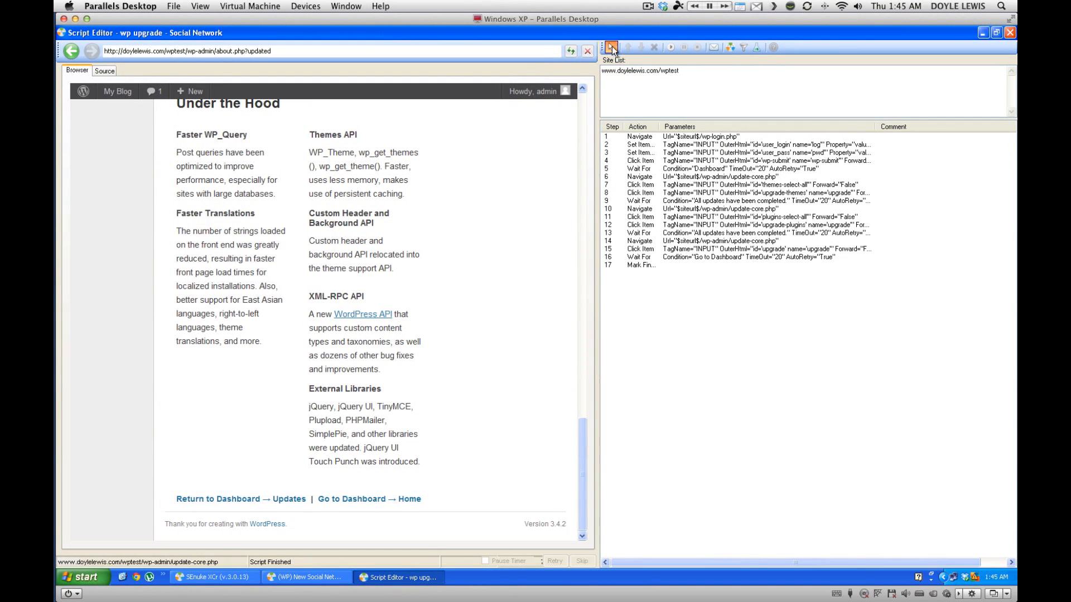
# Go to the WordPress Dashboard's Updates page in the browser.
pyautogui.moveTo(584, 449); pyautogui.dragTo(593, 118)
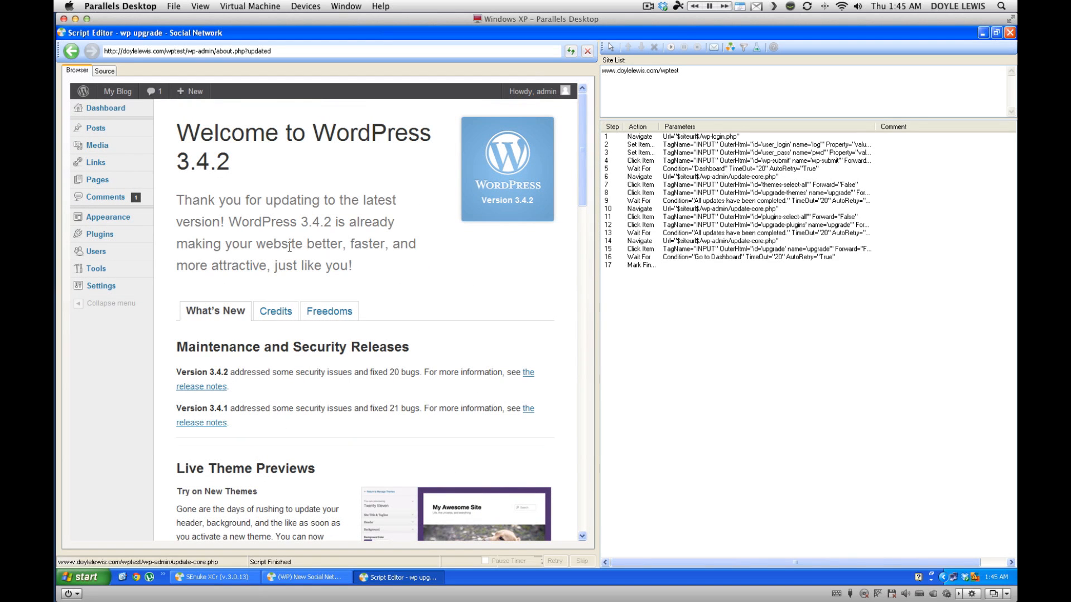
pyautogui.moveTo(117, 211)
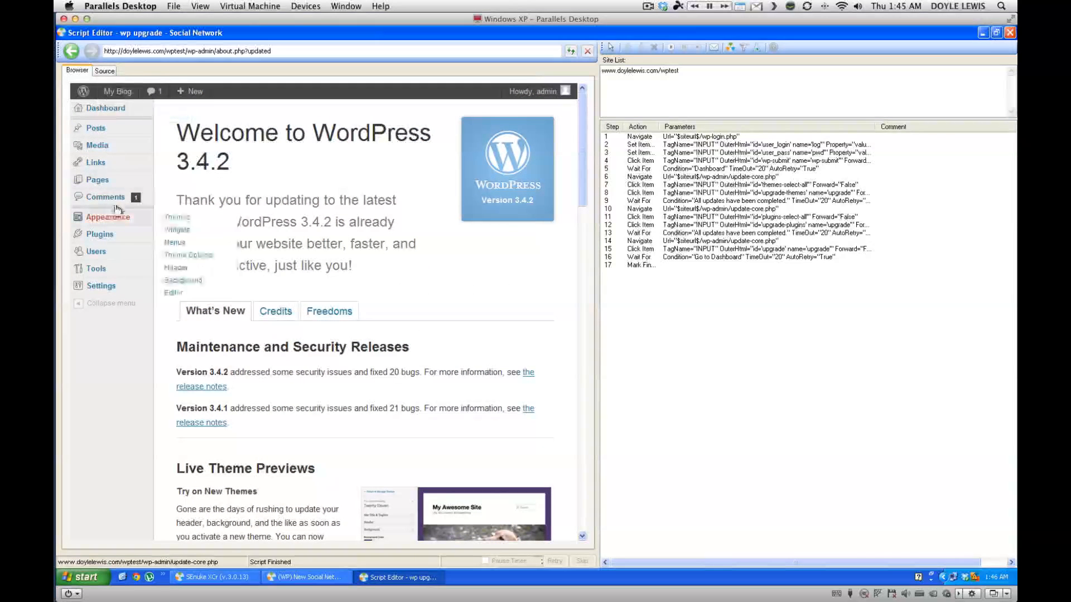
pyautogui.click(117, 112)
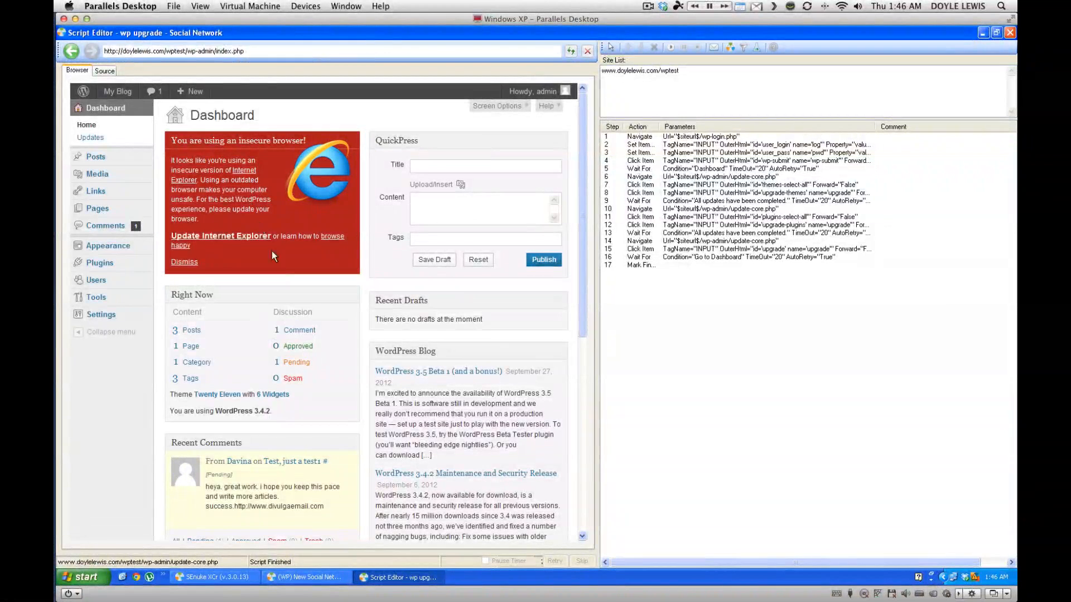
pyautogui.click(91, 137)
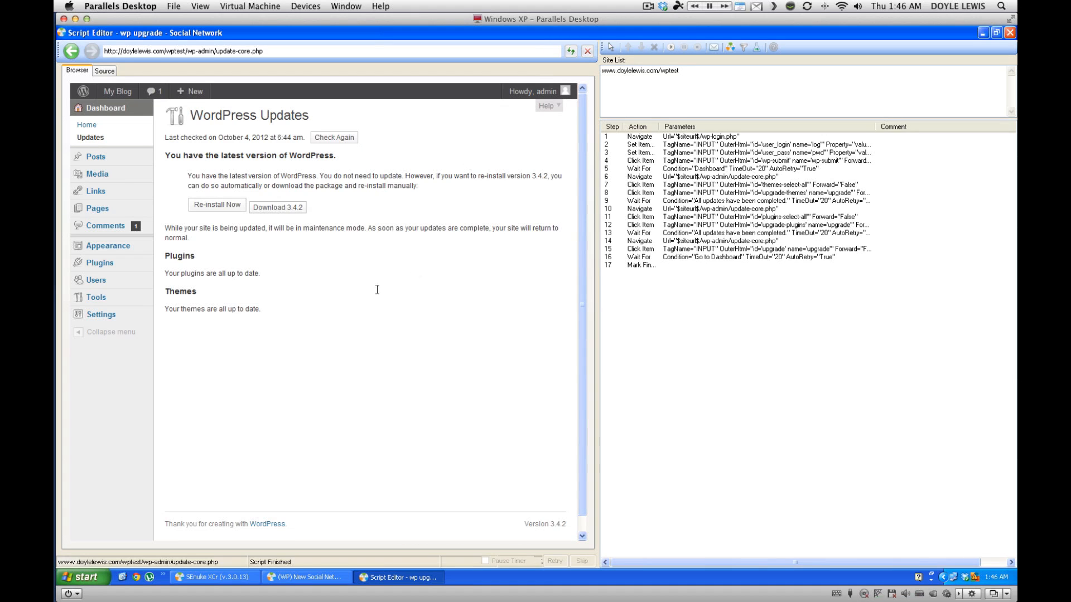
# Add a Jump To step on 'You have the latest version of WordPress.' between steps 14 and 15.
pyautogui.rightClick(233, 159)
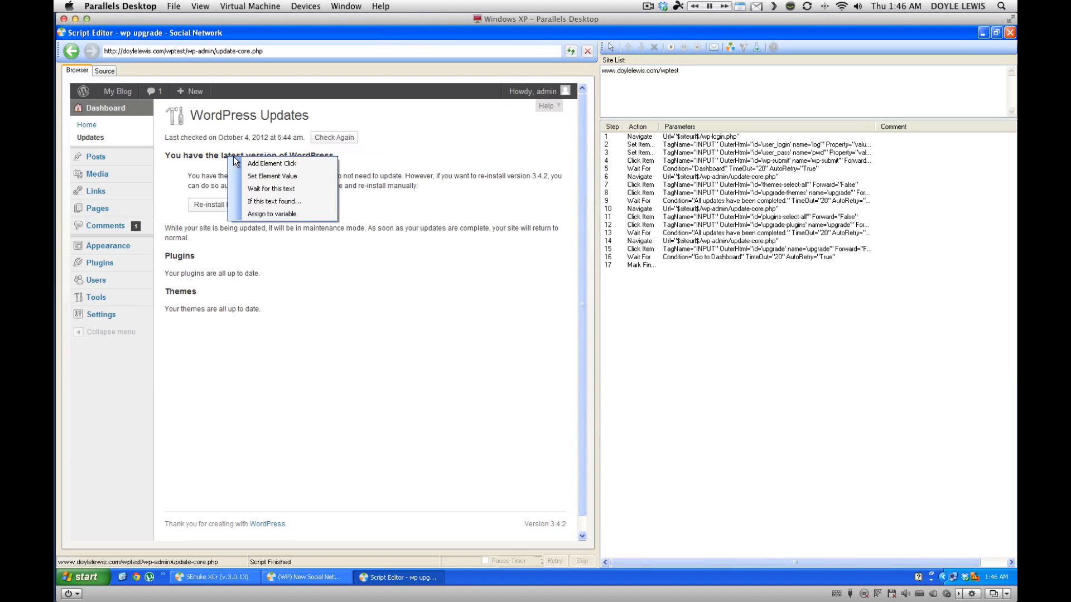
pyautogui.click(273, 202)
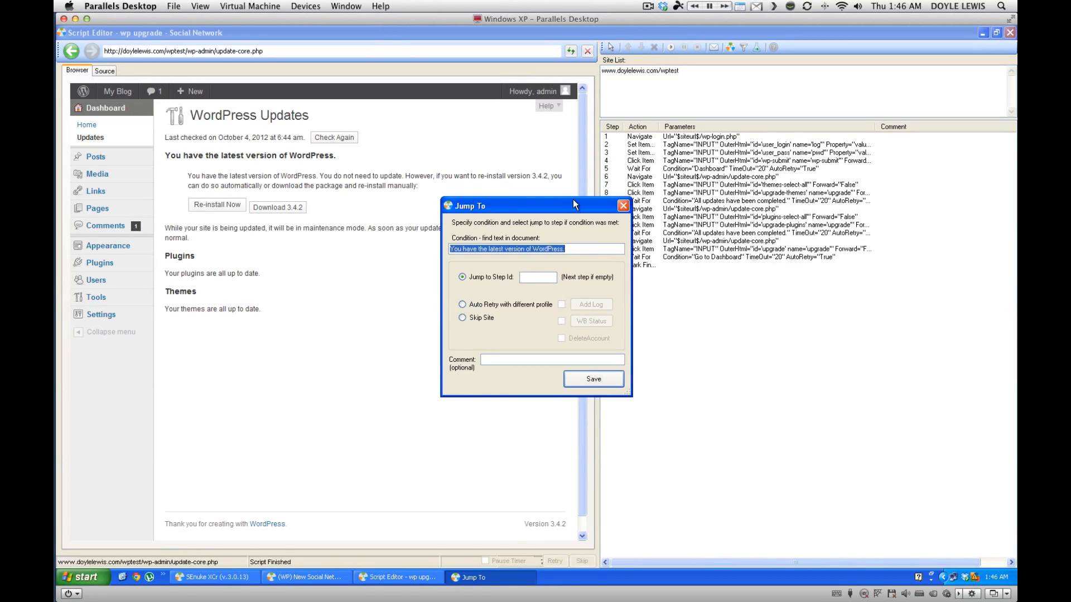
pyautogui.moveTo(575, 206); pyautogui.dragTo(496, 251)
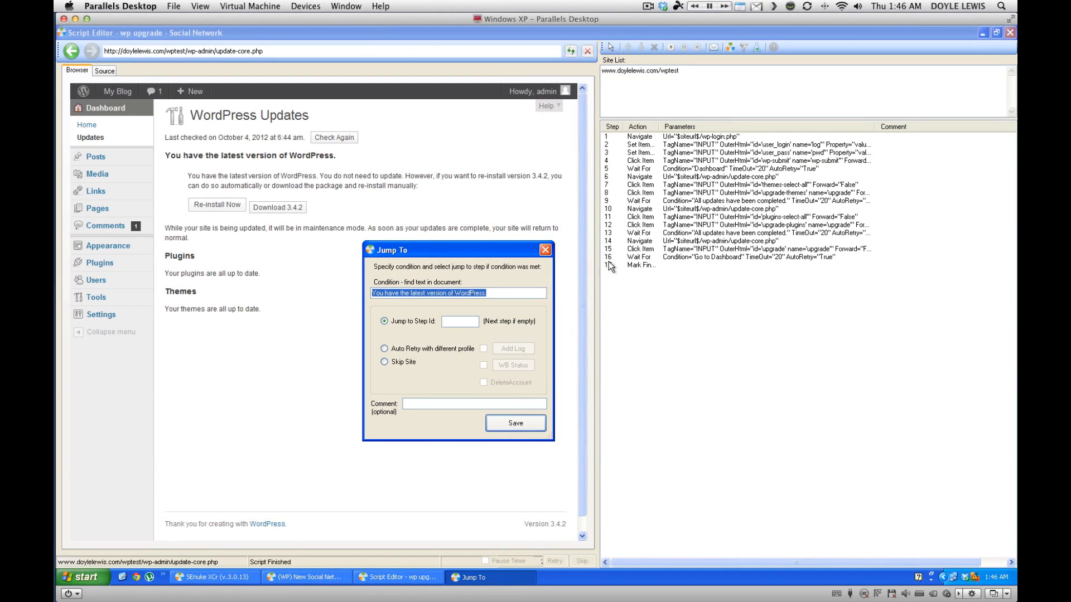
pyautogui.click(456, 322)
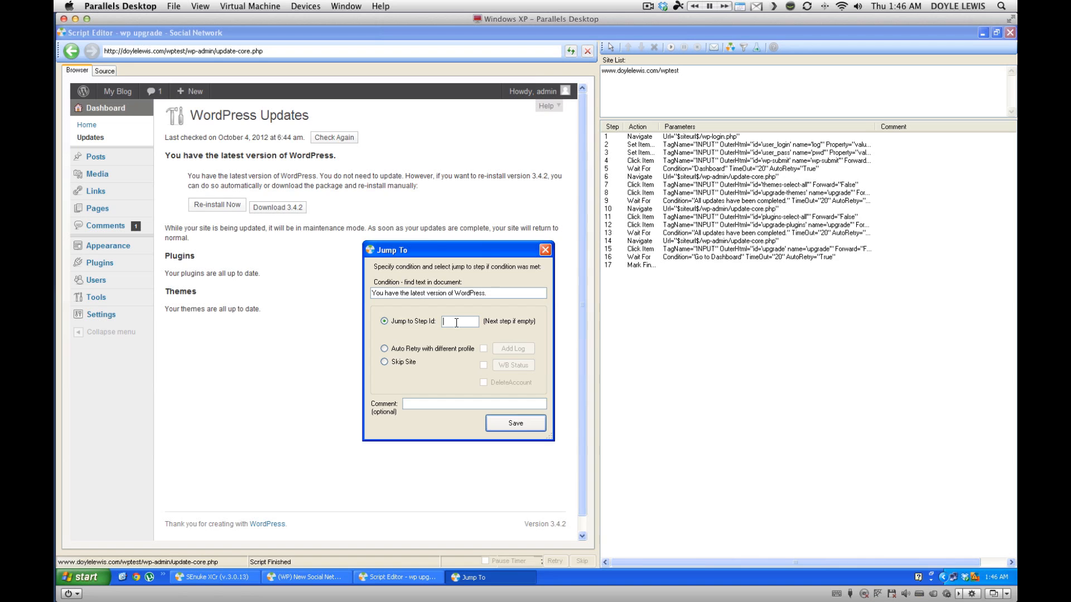
pyautogui.click(514, 424)
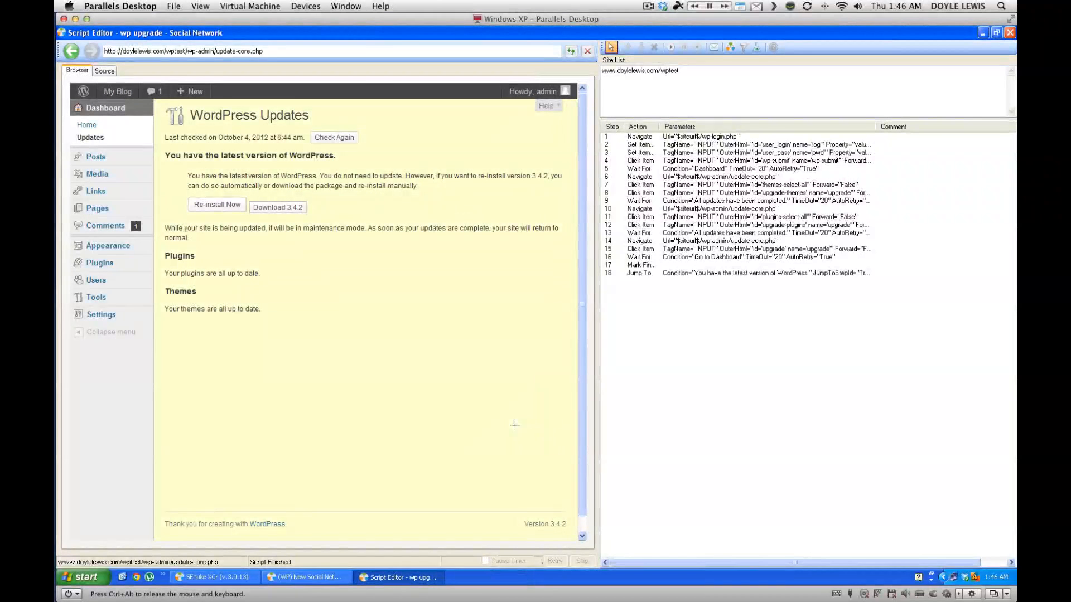
pyautogui.click(685, 273)
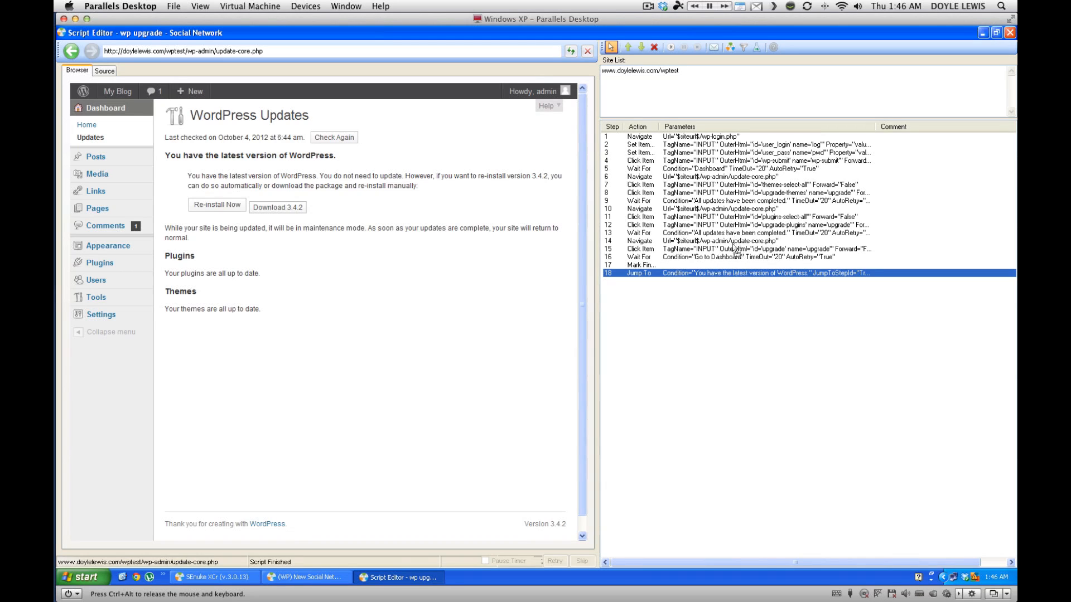
pyautogui.moveTo(714, 254); pyautogui.dragTo(715, 254)
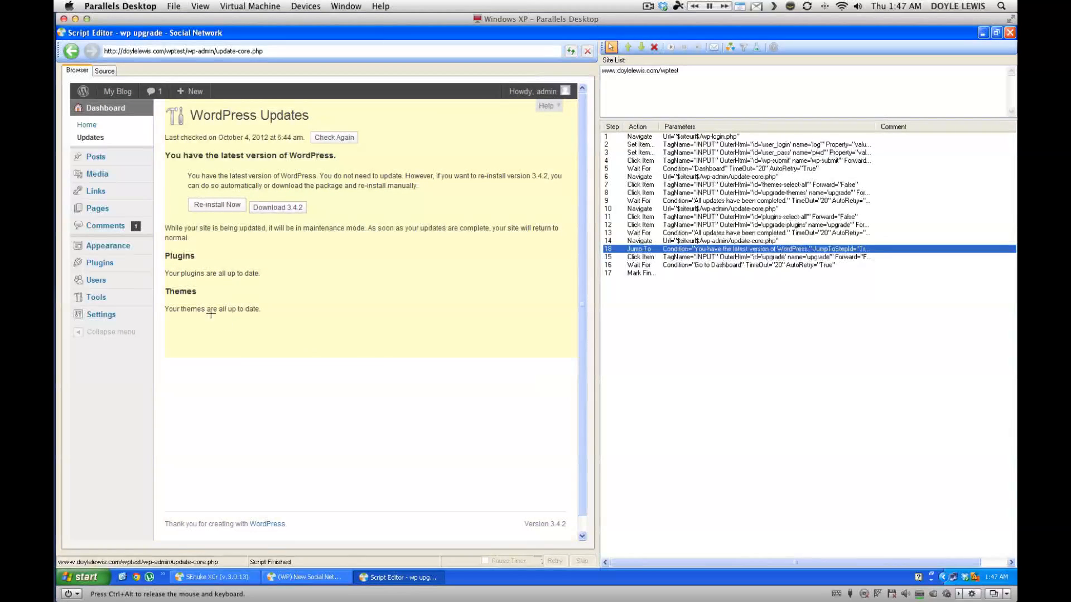
# Add a Jump To step 14 on 'Your plugins are all up to date.', placed after step 10.
pyautogui.rightClick(215, 273)
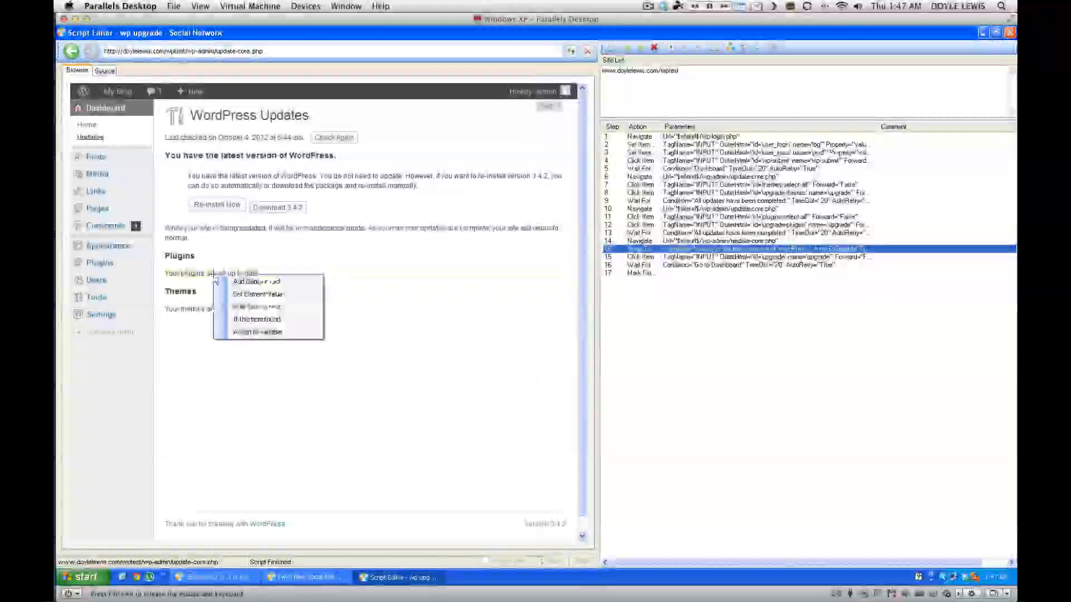
pyautogui.click(264, 320)
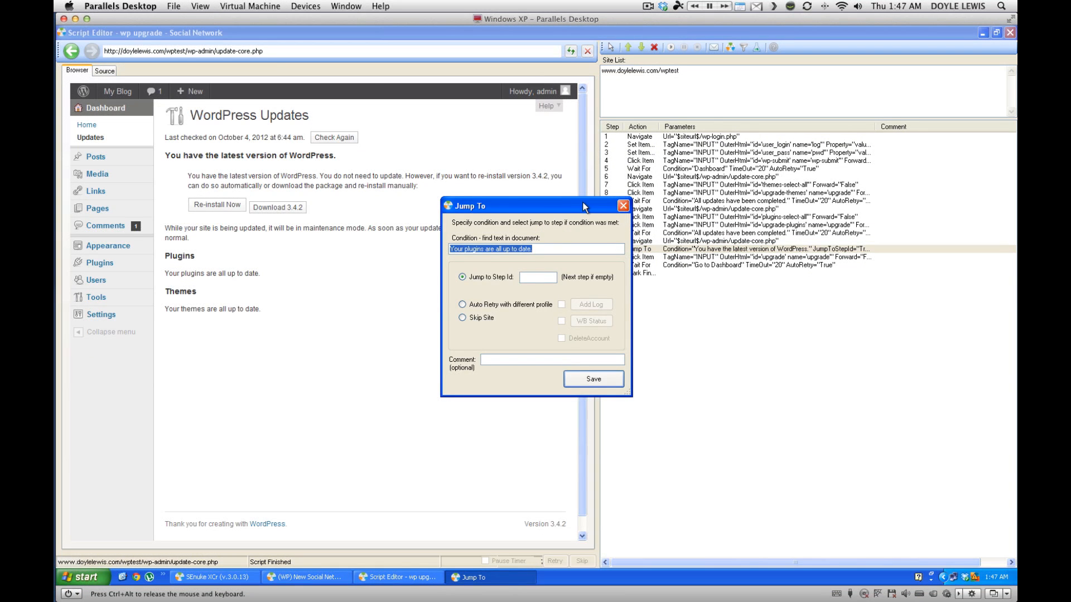
pyautogui.moveTo(584, 205); pyautogui.dragTo(536, 206)
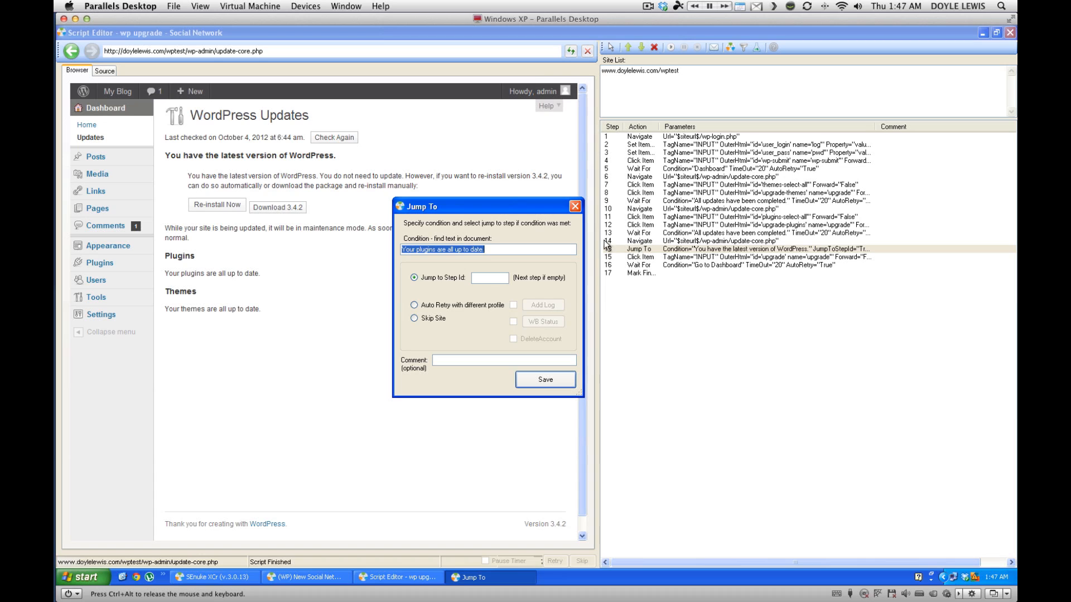
pyautogui.click(480, 275)
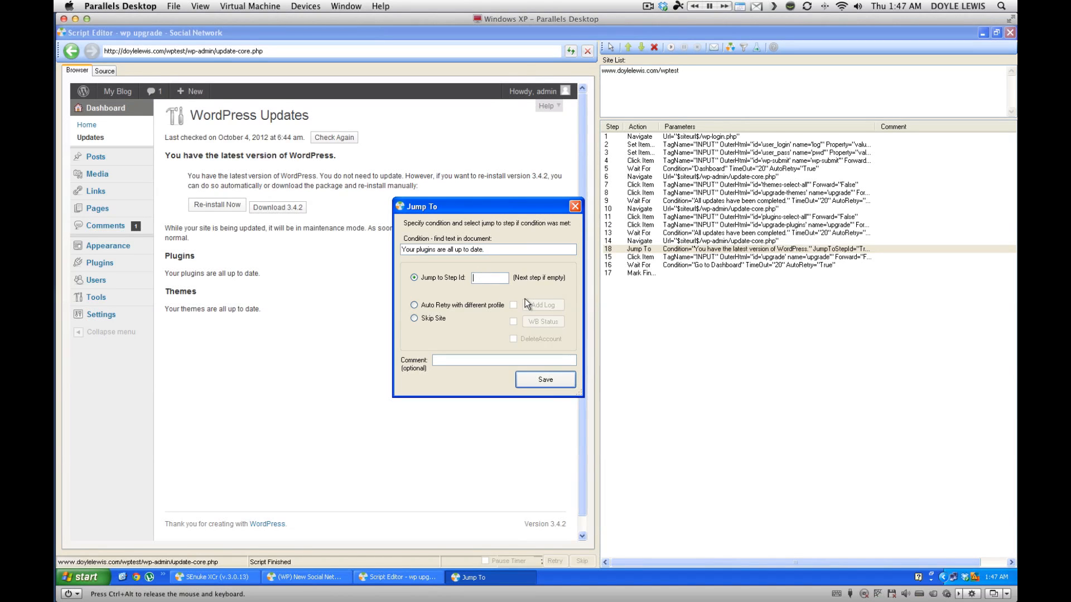
pyautogui.write('14')
pyautogui.click(538, 383)
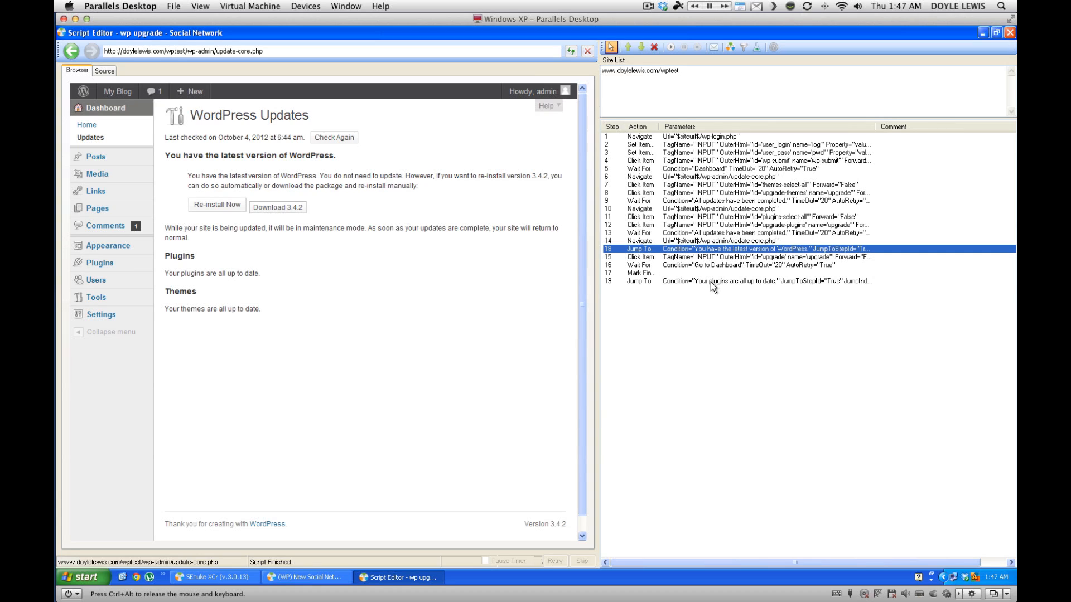
pyautogui.click(710, 282)
pyautogui.moveTo(768, 224); pyautogui.dragTo(739, 222)
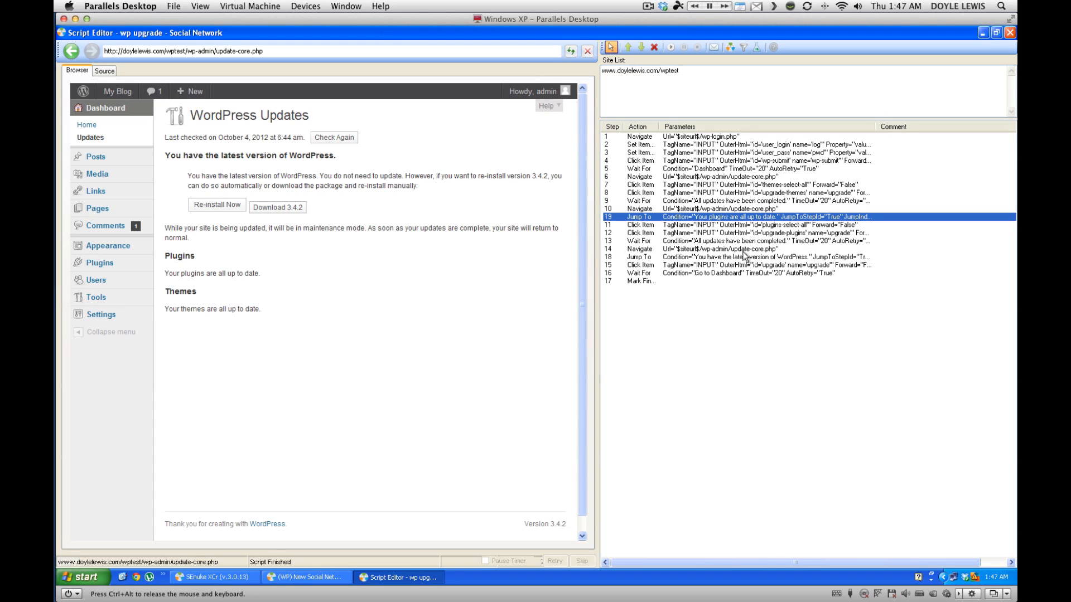
# Add step 20, a Jump To to step 10 when 'Your themes are all up to date.' is found, and select it.
pyautogui.rightClick(212, 309)
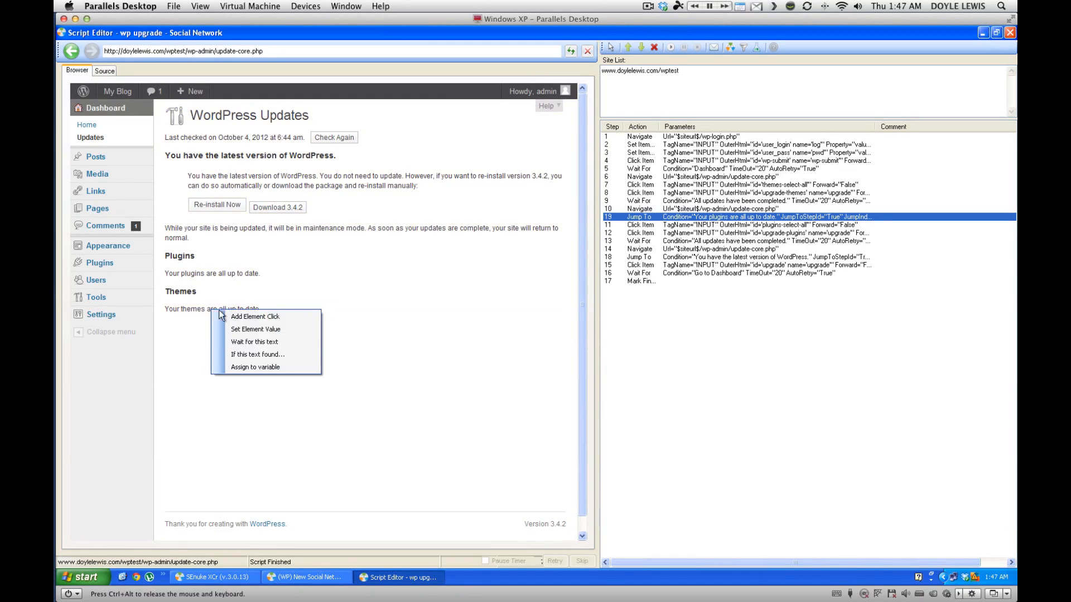
pyautogui.click(271, 355)
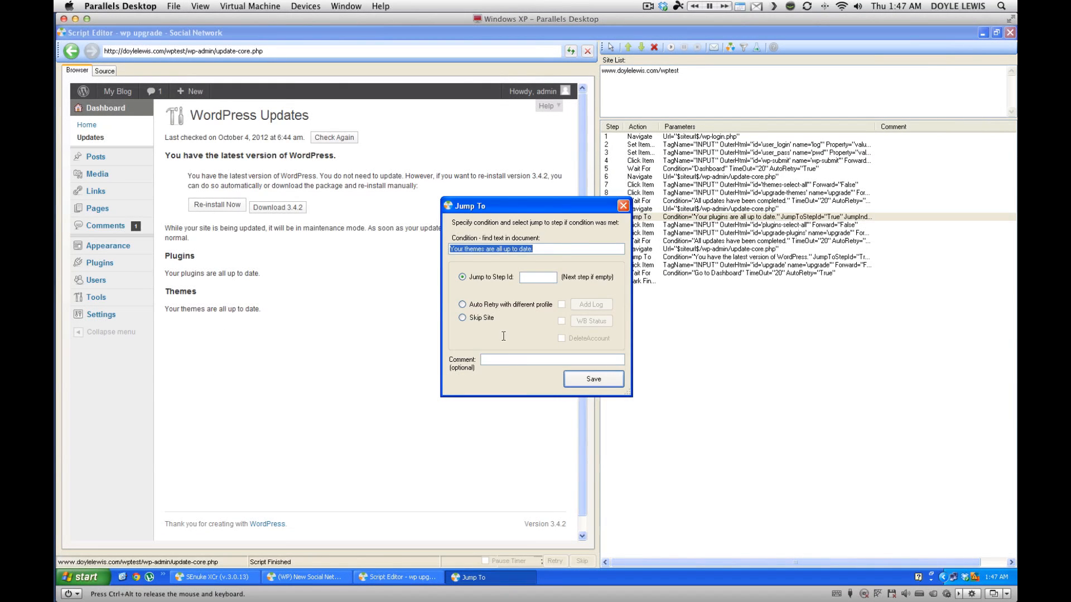
pyautogui.moveTo(563, 213); pyautogui.dragTo(519, 233)
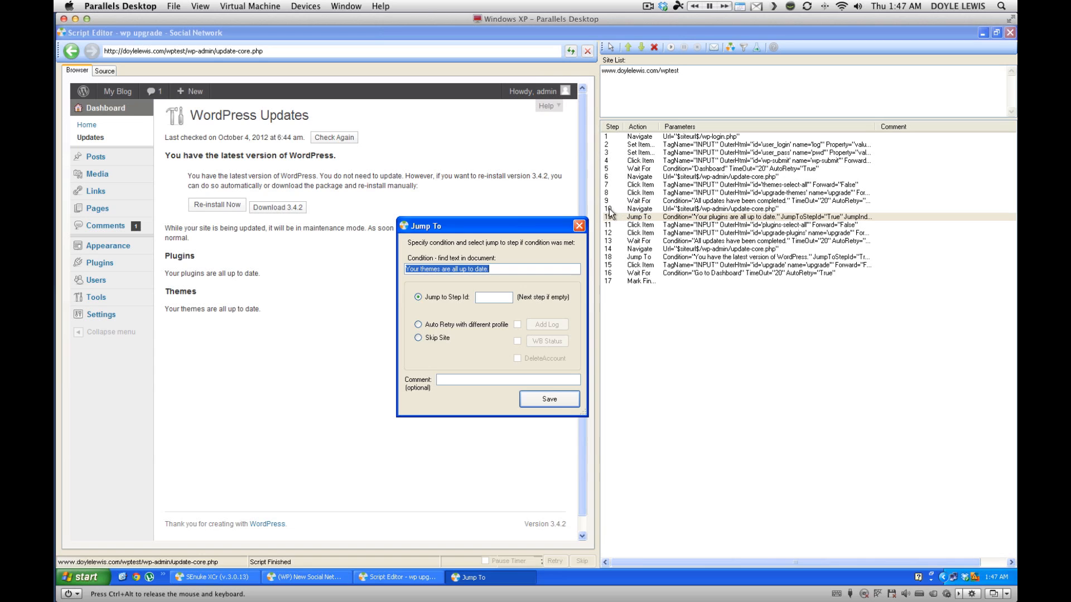
pyautogui.click(495, 297)
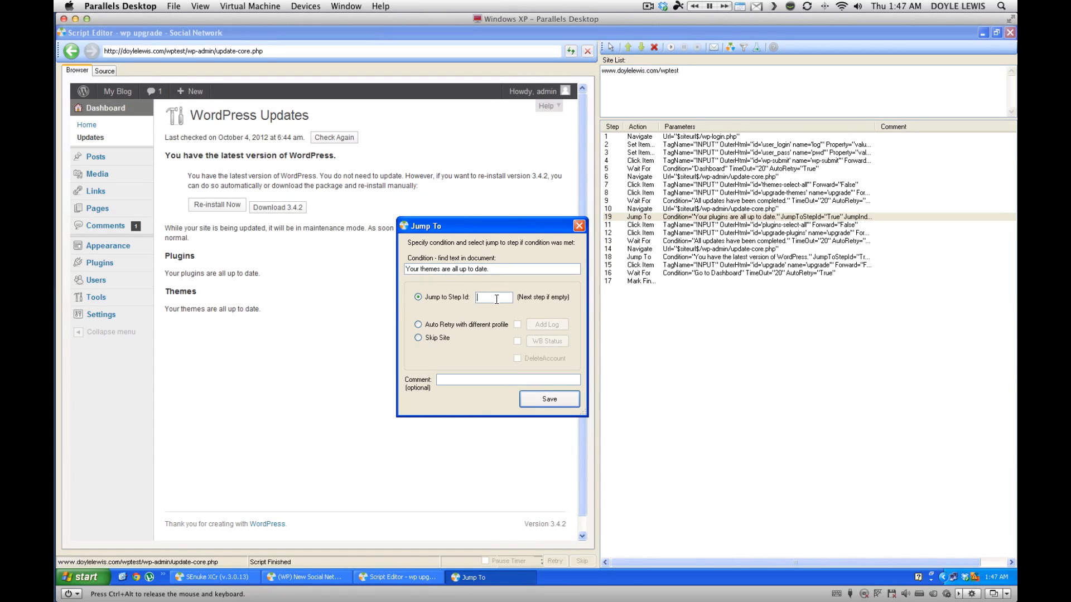
pyautogui.write('10')
pyautogui.click(549, 400)
pyautogui.click(724, 290)
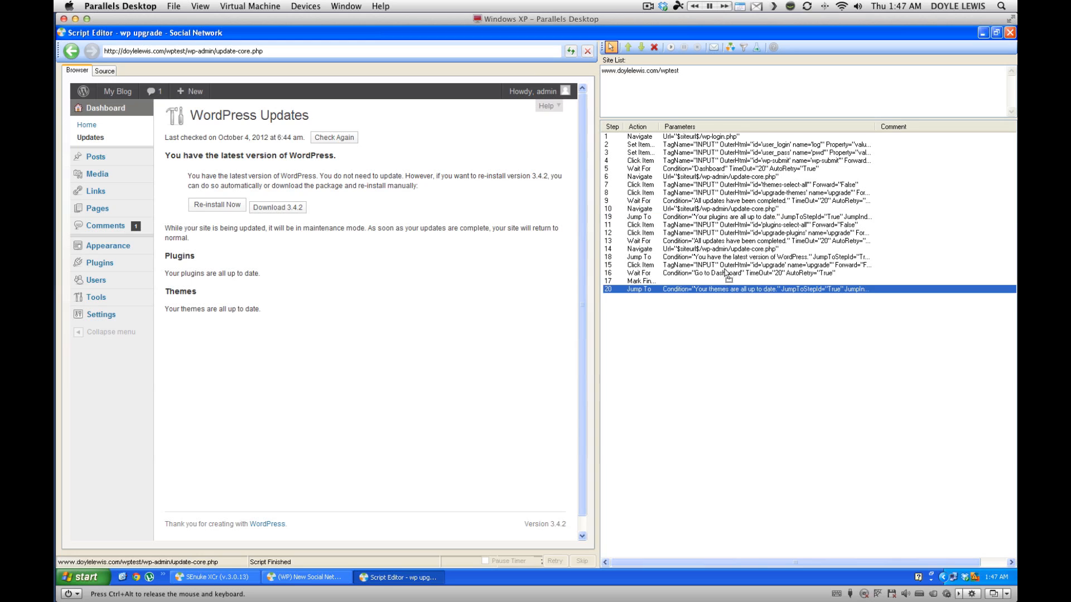
# Move the themes Jump To check up to just after step 6 and turn off element picking.
pyautogui.moveTo(707, 190); pyautogui.dragTo(707, 190)
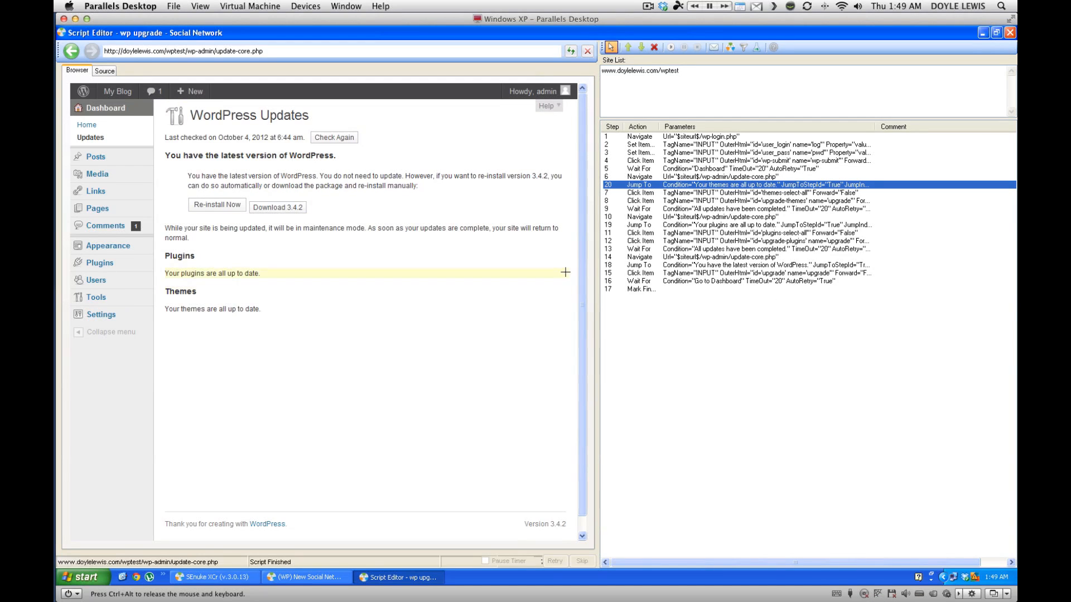
pyautogui.click(611, 47)
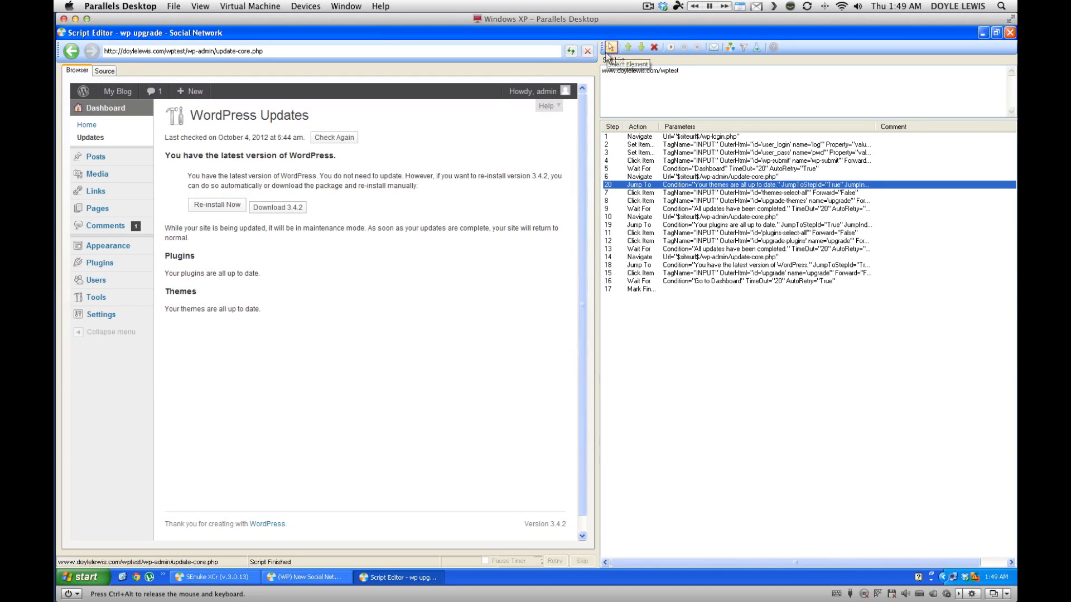
pyautogui.moveTo(579, 195); pyautogui.dragTo(578, 210)
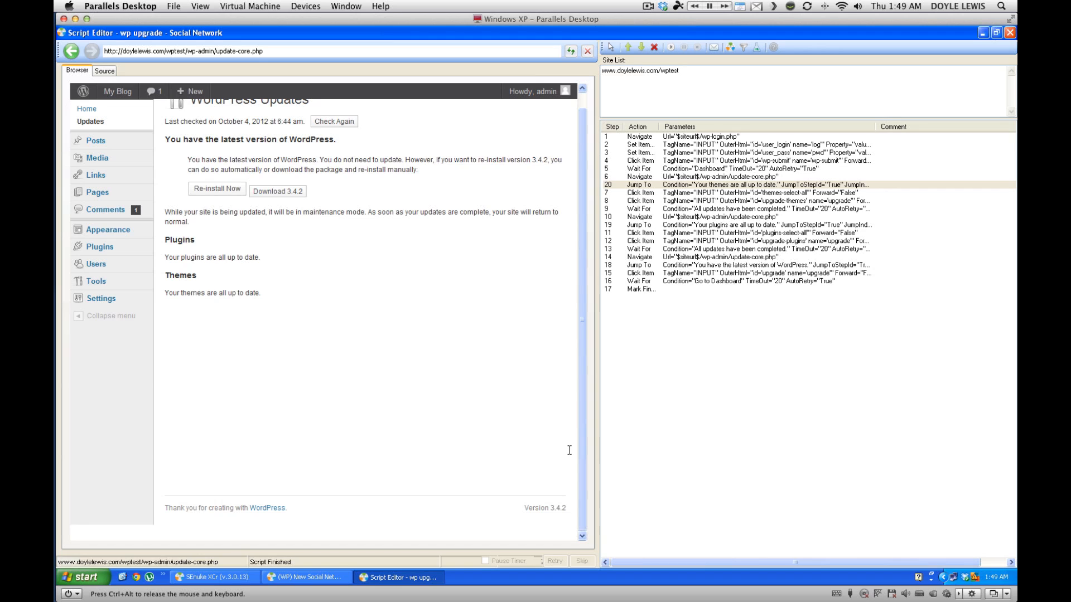
pyautogui.moveTo(581, 444); pyautogui.dragTo(587, 344)
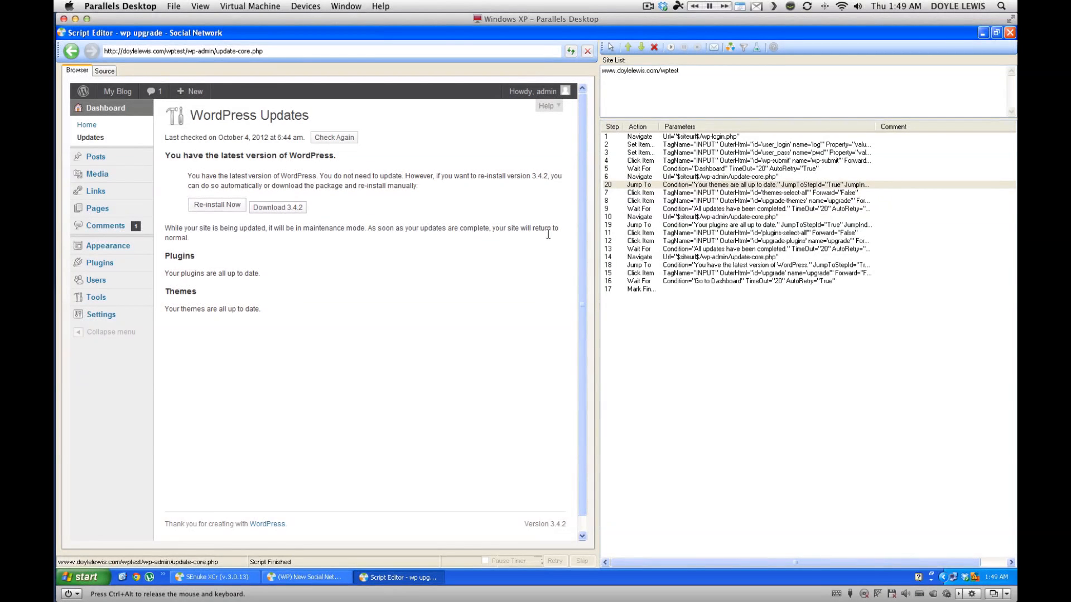